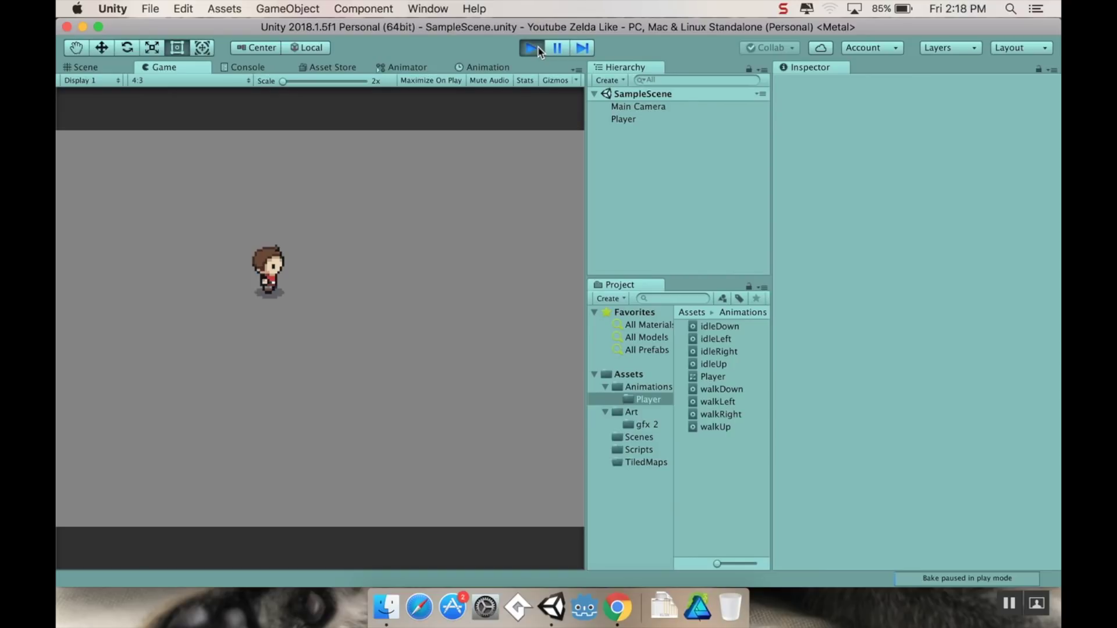
Step: Stop play mode and select the Overworld tilesheet in Art/gfx 2
click(539, 50)
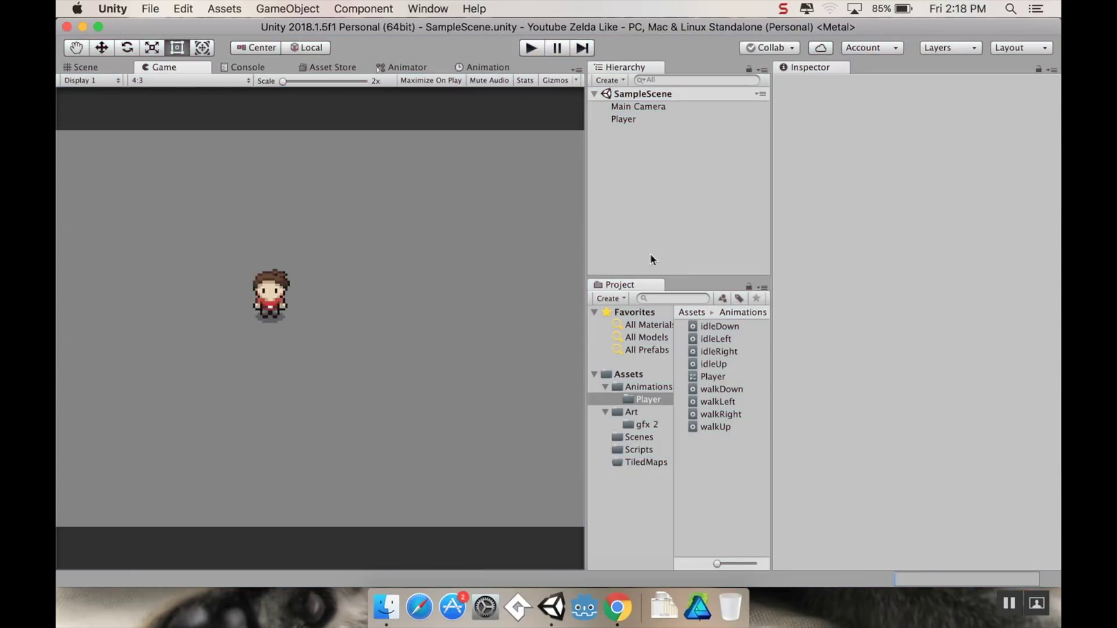
click(647, 426)
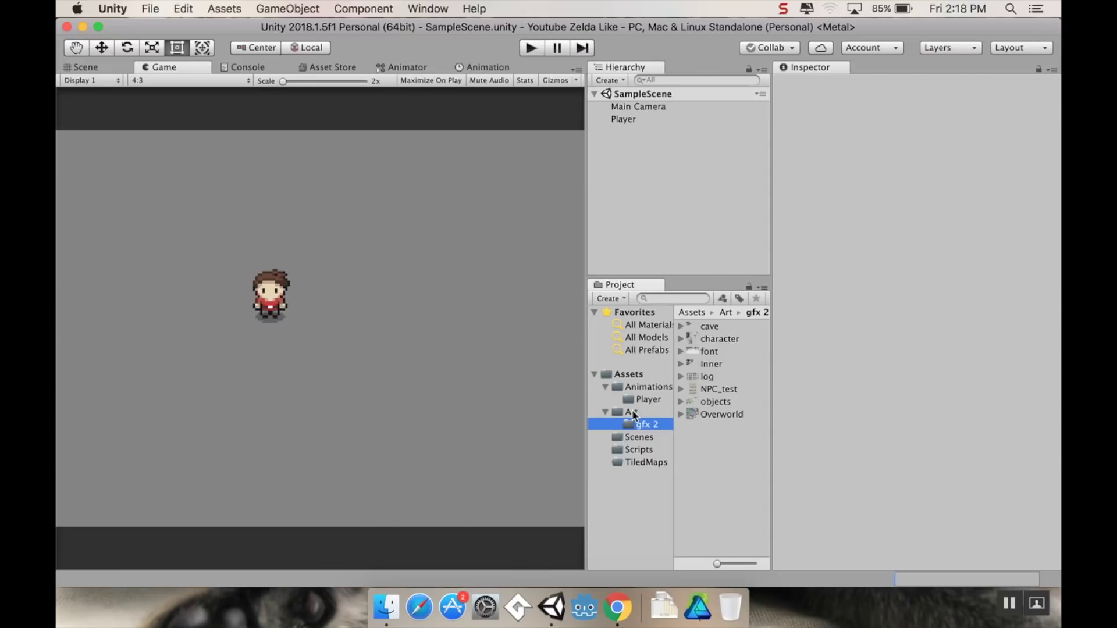
click(720, 415)
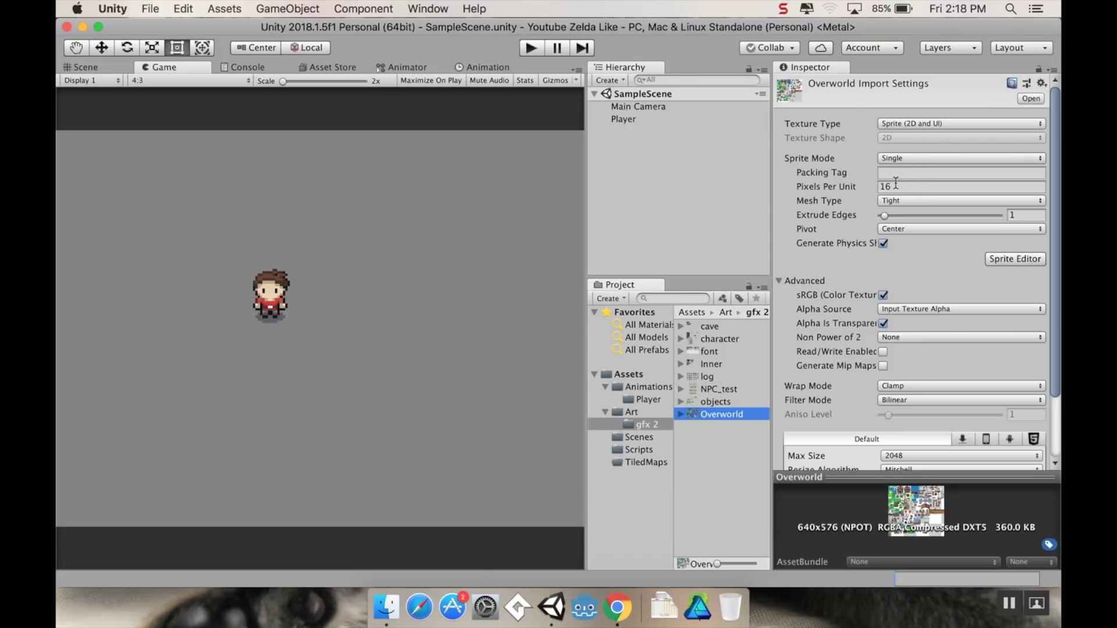
Step: Set the Overworld Sprite Mode to Multiple, apply it, and open the Sprite Editor
click(909, 156)
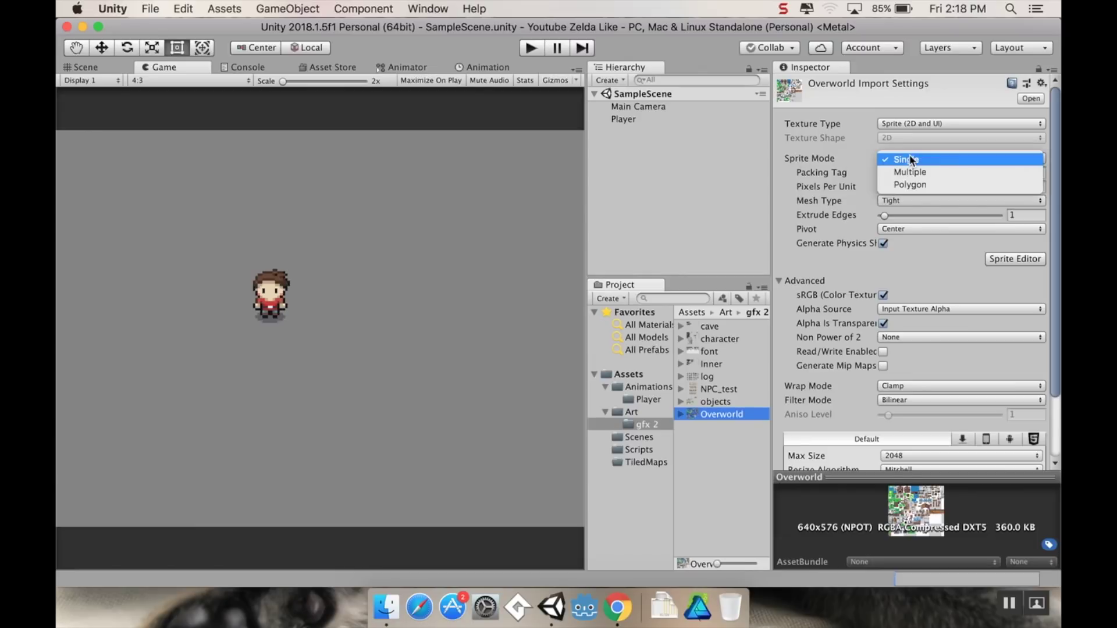
click(918, 172)
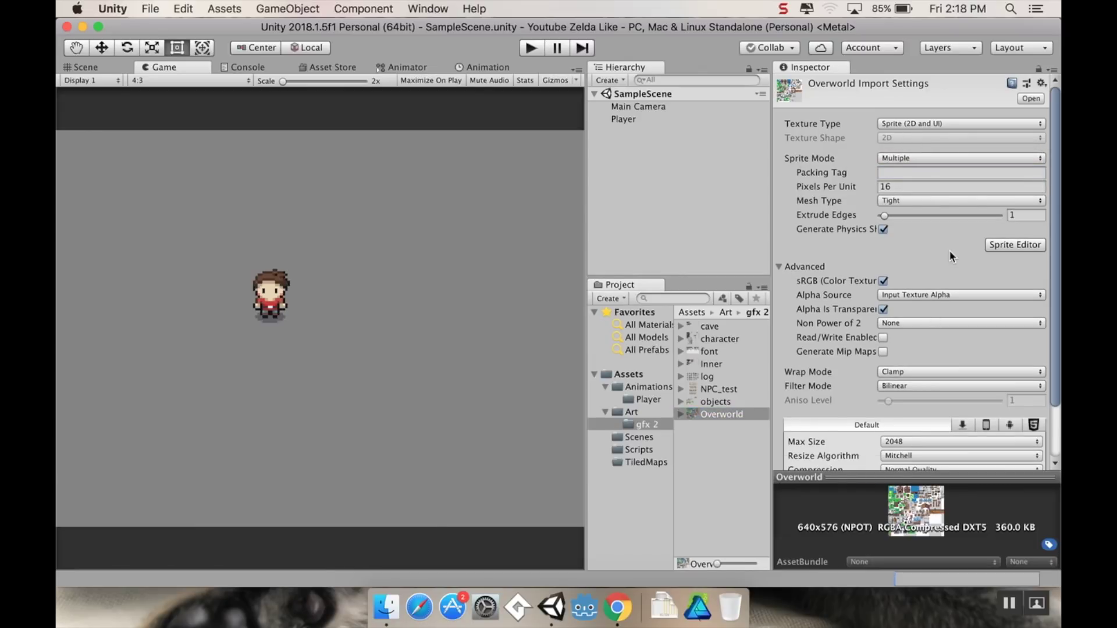
click(1018, 245)
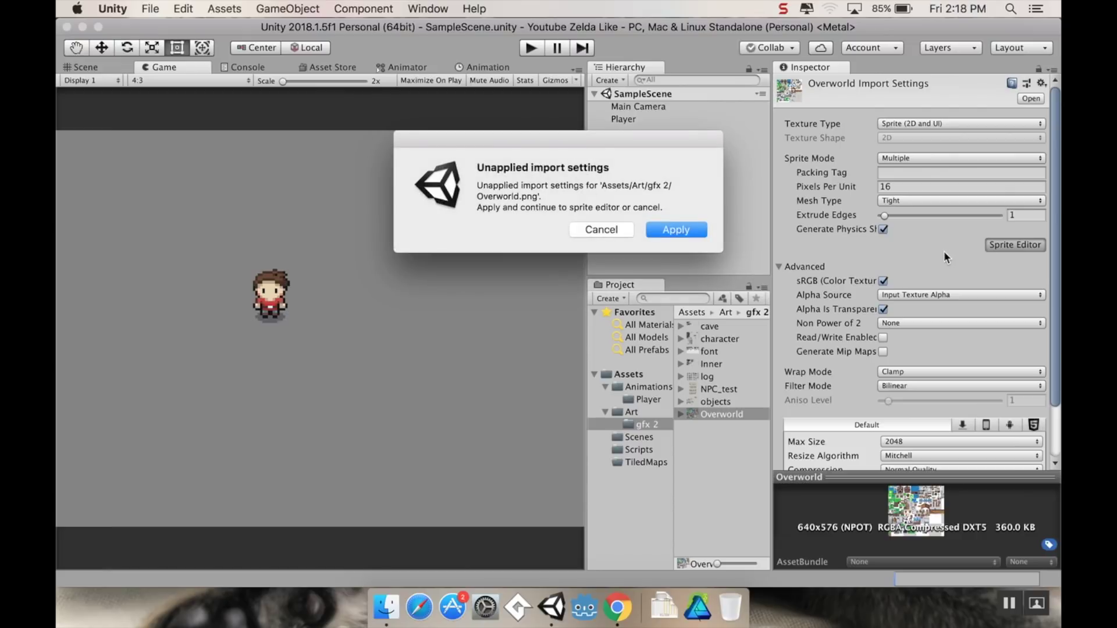
key(Return)
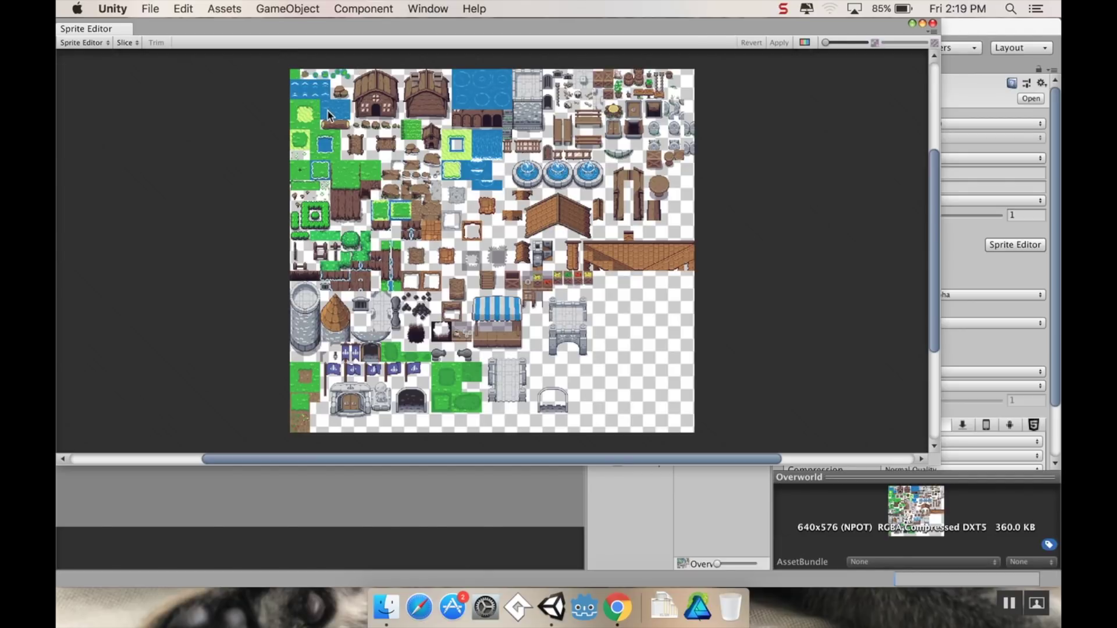
Step: Slice the tilesheet with Grid By Cell Size at 16 x 16 pixels
click(127, 42)
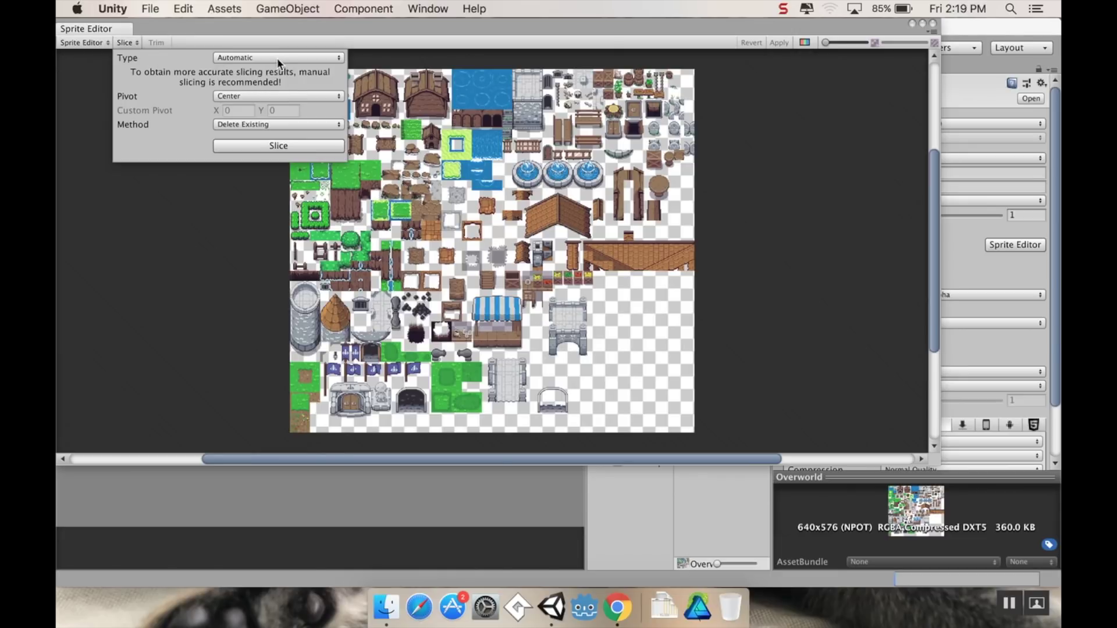
click(277, 58)
click(286, 70)
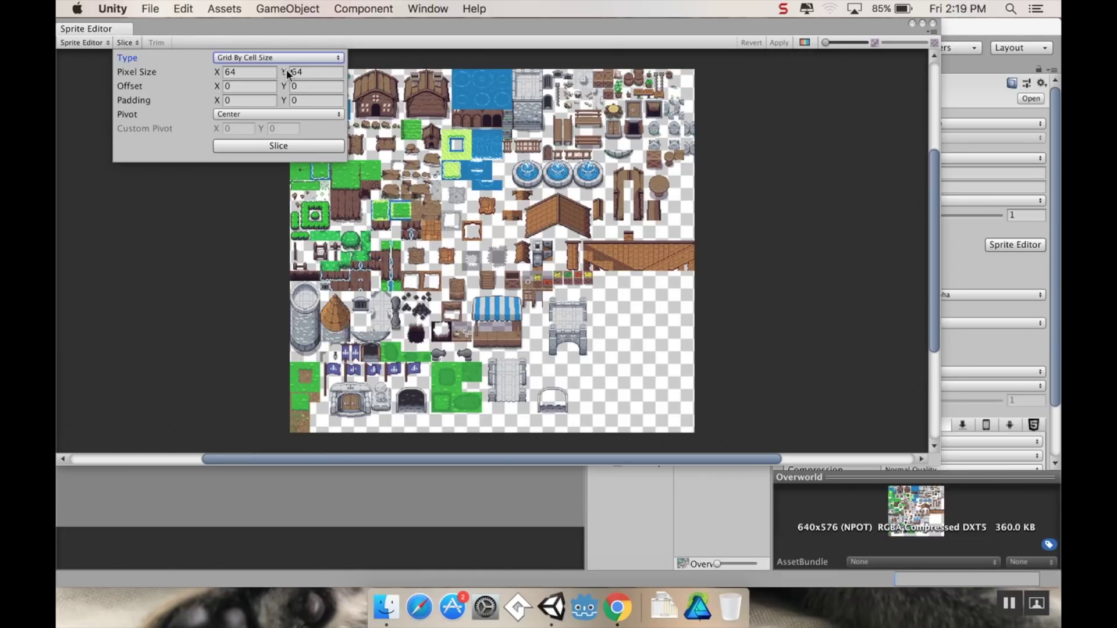
click(247, 72)
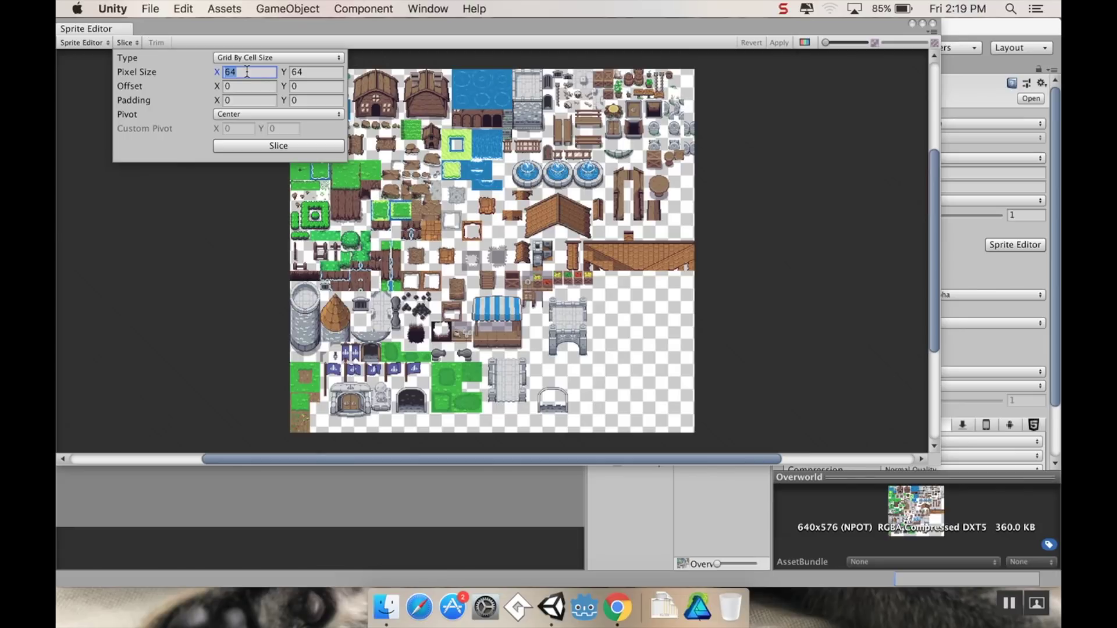
text(16)
key(Tab)
text(16)
click(291, 146)
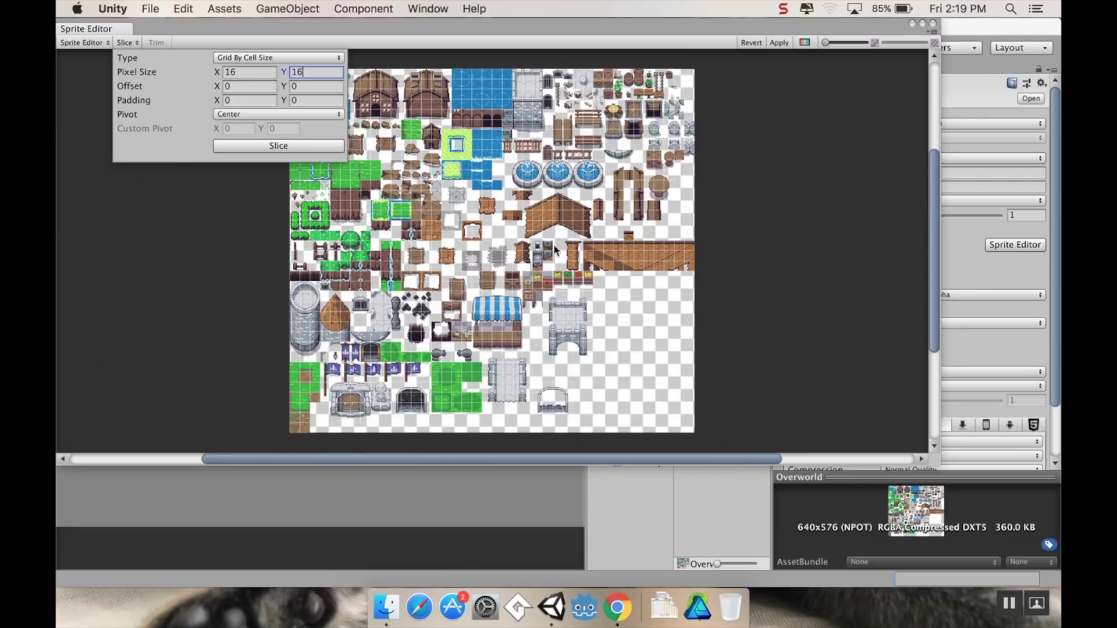
click(797, 201)
Step: Inspect the sliced tiles, apply the slicing, and close the Sprite Editor
scroll(343, 138, up, 5)
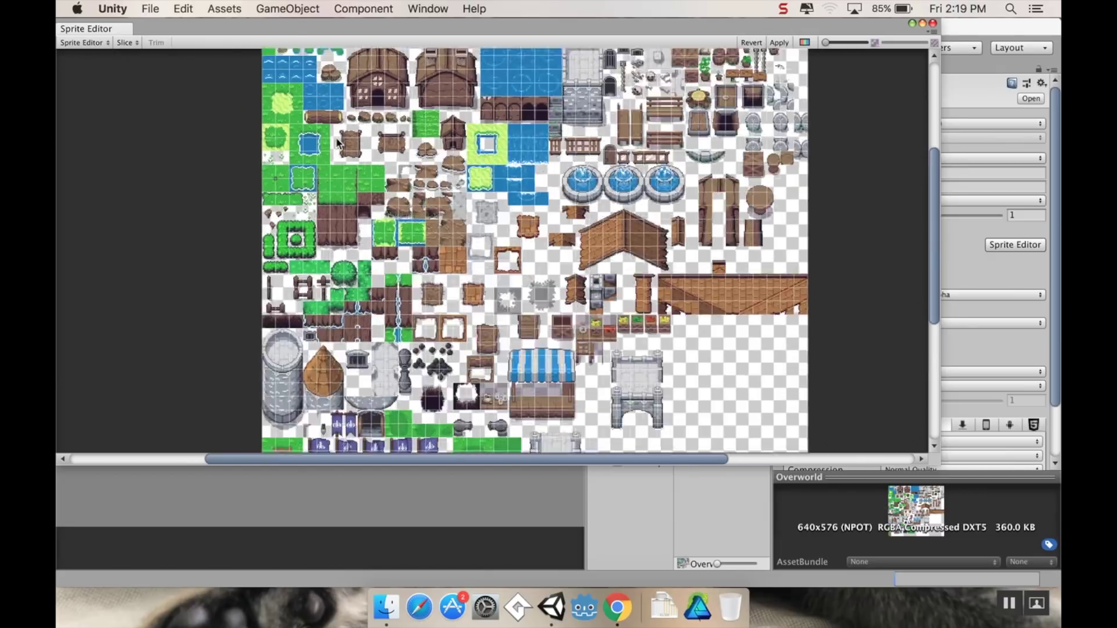
scroll(258, 145, up, 4)
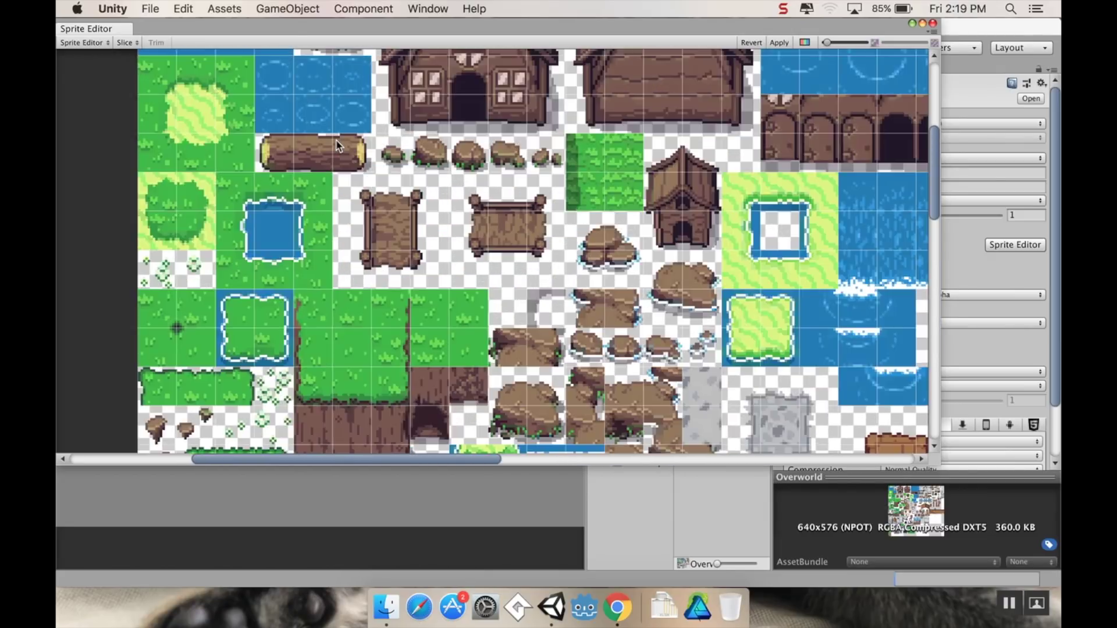
middle_drag(258, 145, 375, 375)
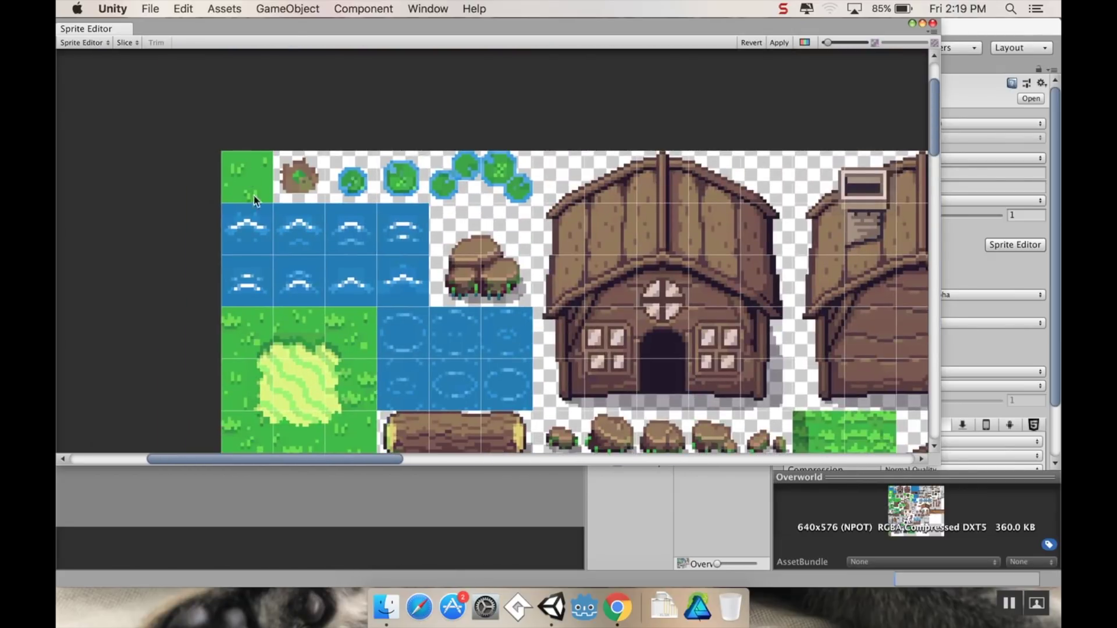
middle_drag(346, 295, 343, 208)
scroll(249, 130, down, 3)
scroll(315, 169, down, 5)
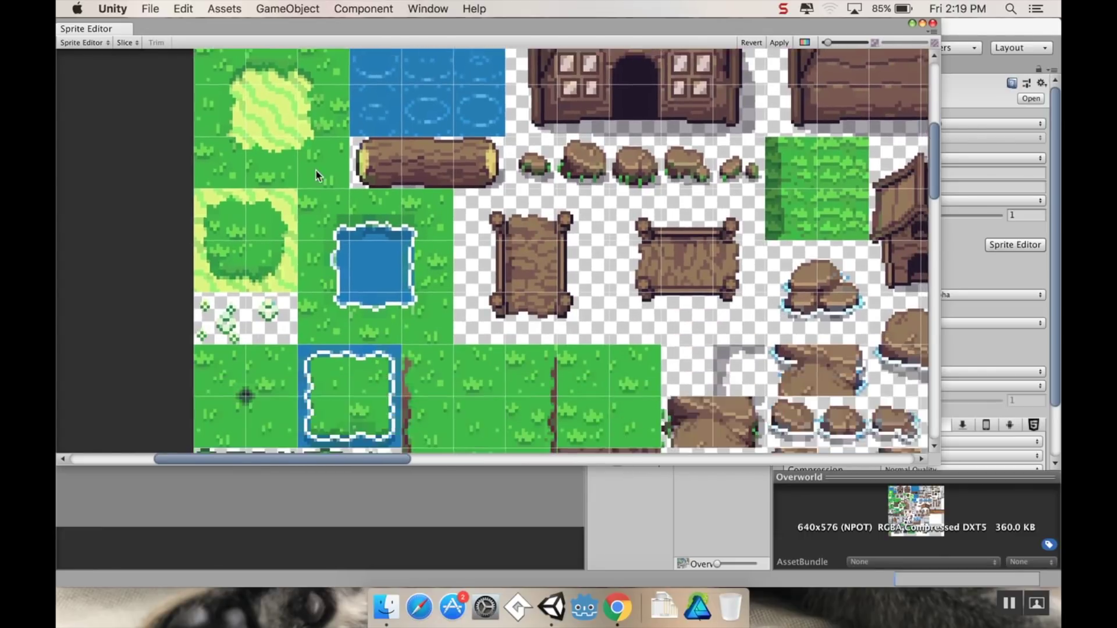
scroll(233, 232, right, 2)
scroll(233, 232, down, 4)
scroll(233, 232, right, 2)
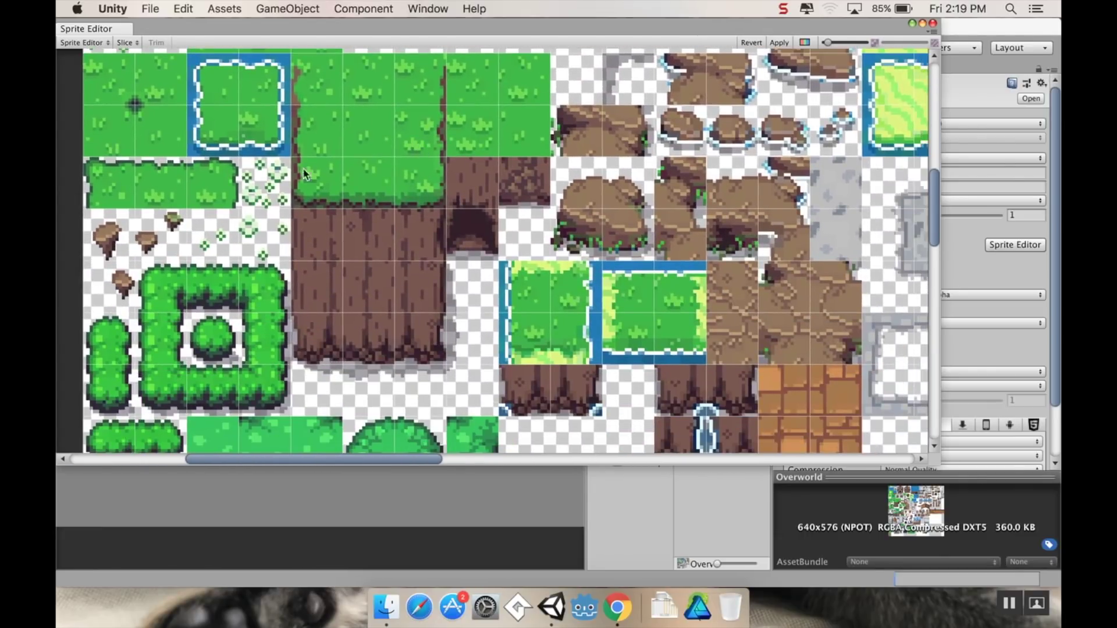
scroll(311, 399, down, 6)
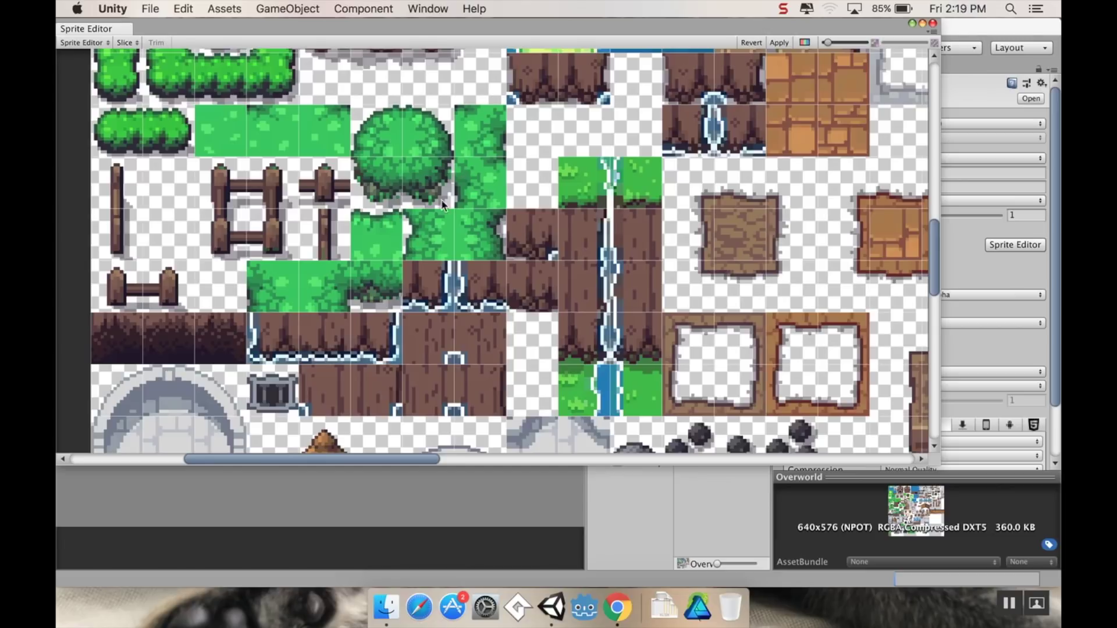
scroll(411, 206, right, 2)
scroll(409, 205, down, 6)
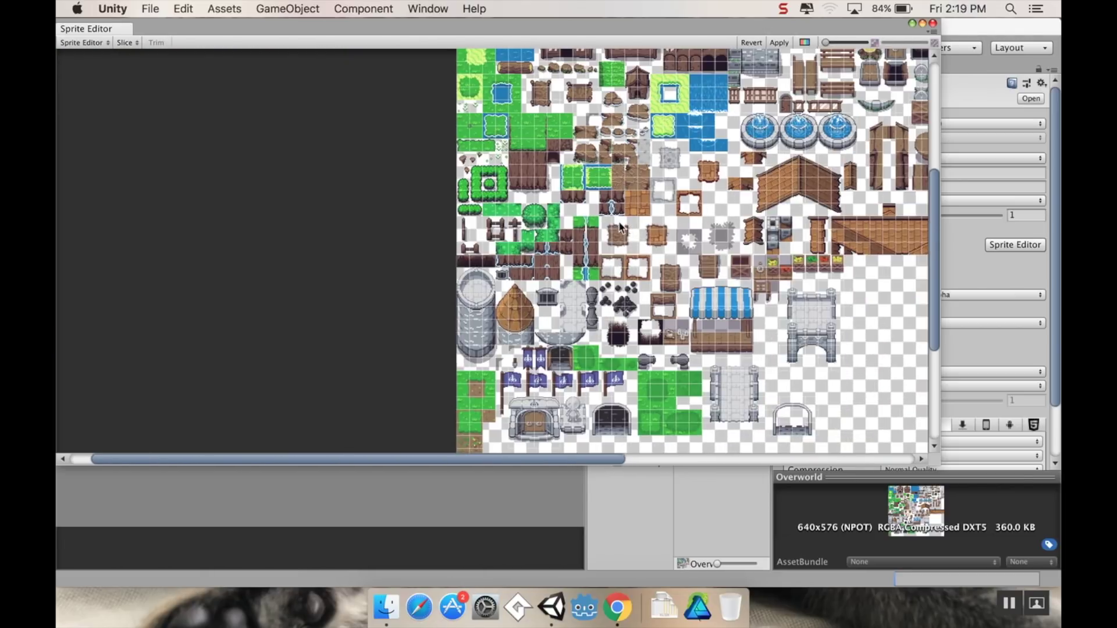
scroll(351, 239, up, 2)
scroll(514, 228, up, 2)
scroll(515, 228, left, 1)
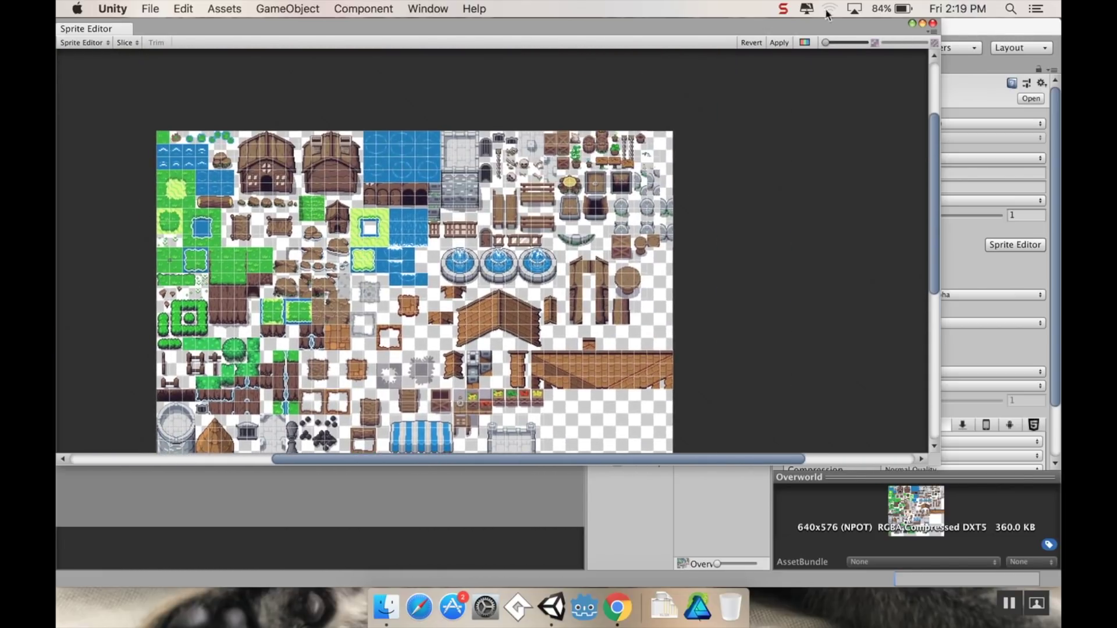
click(778, 44)
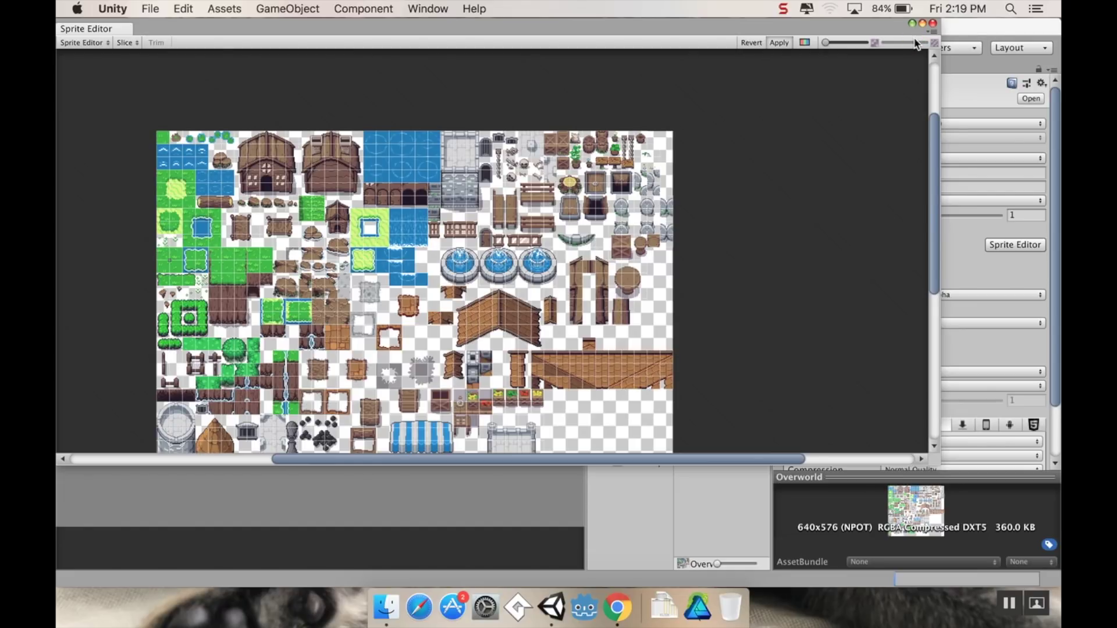
click(933, 23)
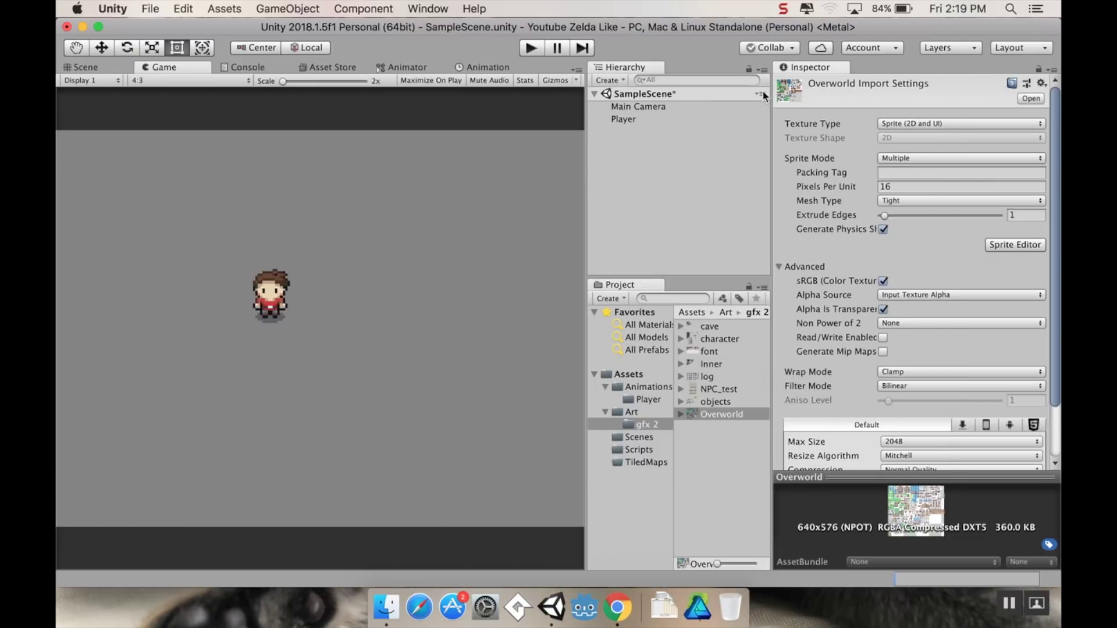
Step: Add a new Tilemap to the scene from the Hierarchy context menu
click(628, 148)
right_click(629, 150)
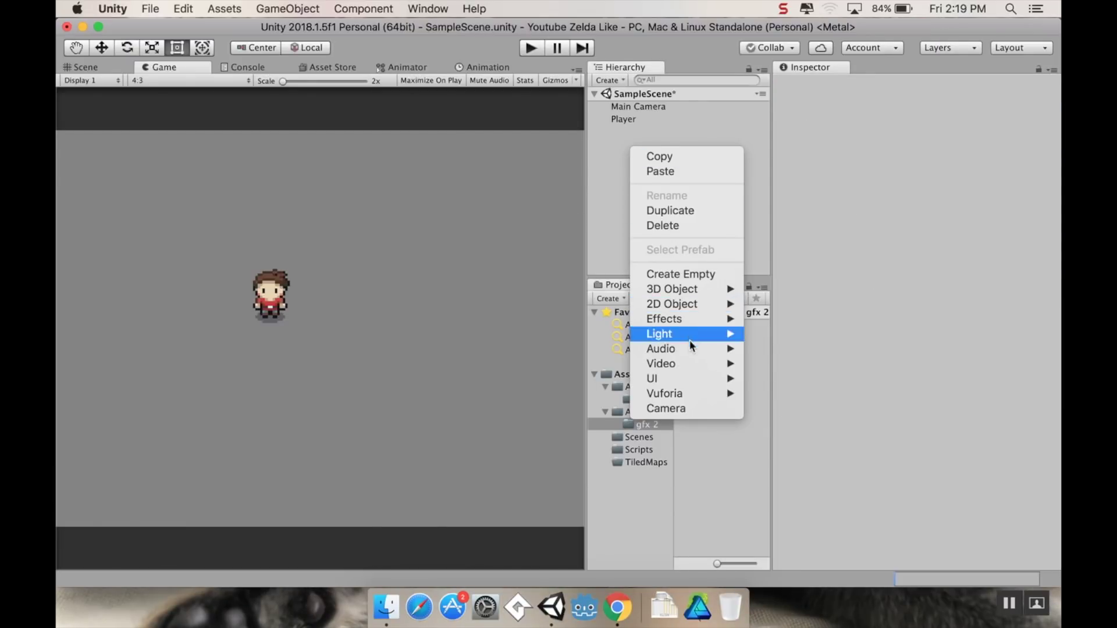
mouse_move(693, 306)
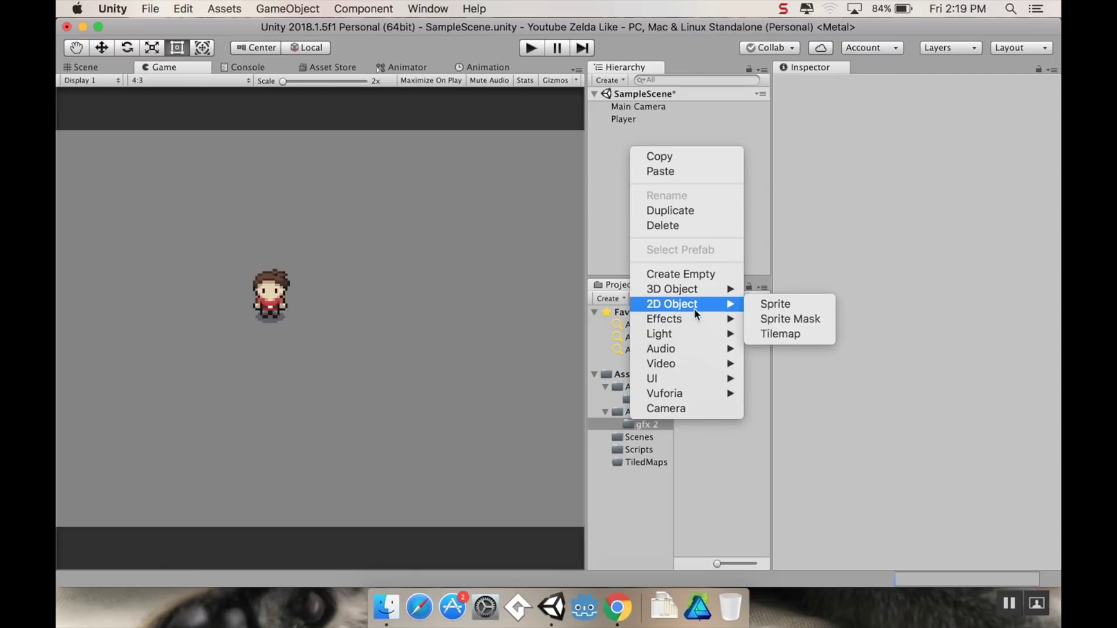
click(780, 332)
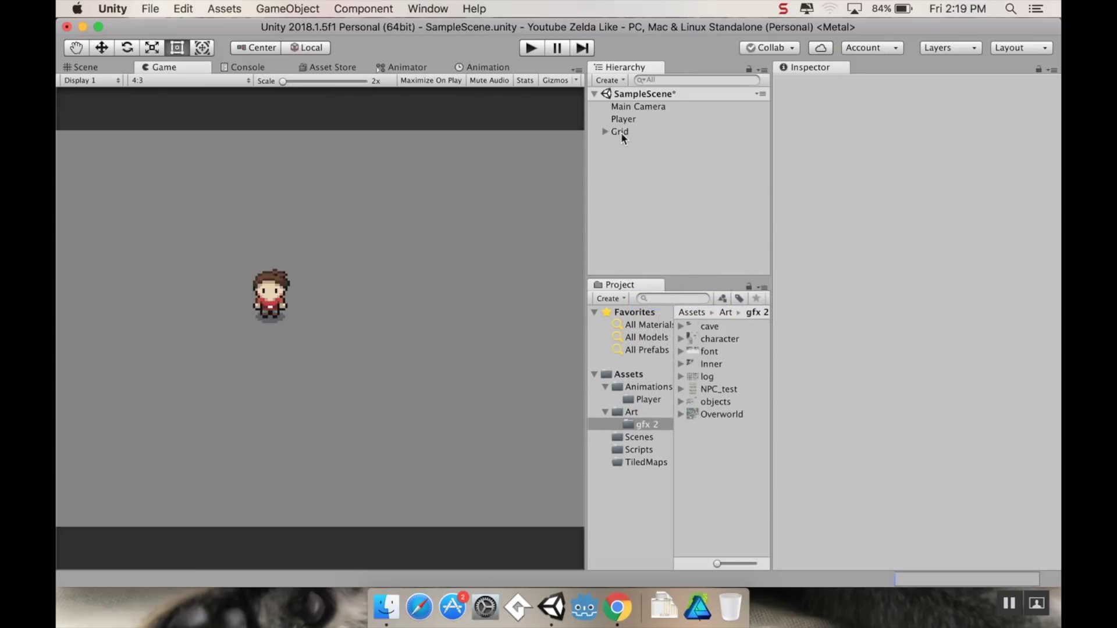
Step: Rename the Grid's Tilemap to Ground and return to the zoomed-out Scene view
click(605, 133)
click(636, 145)
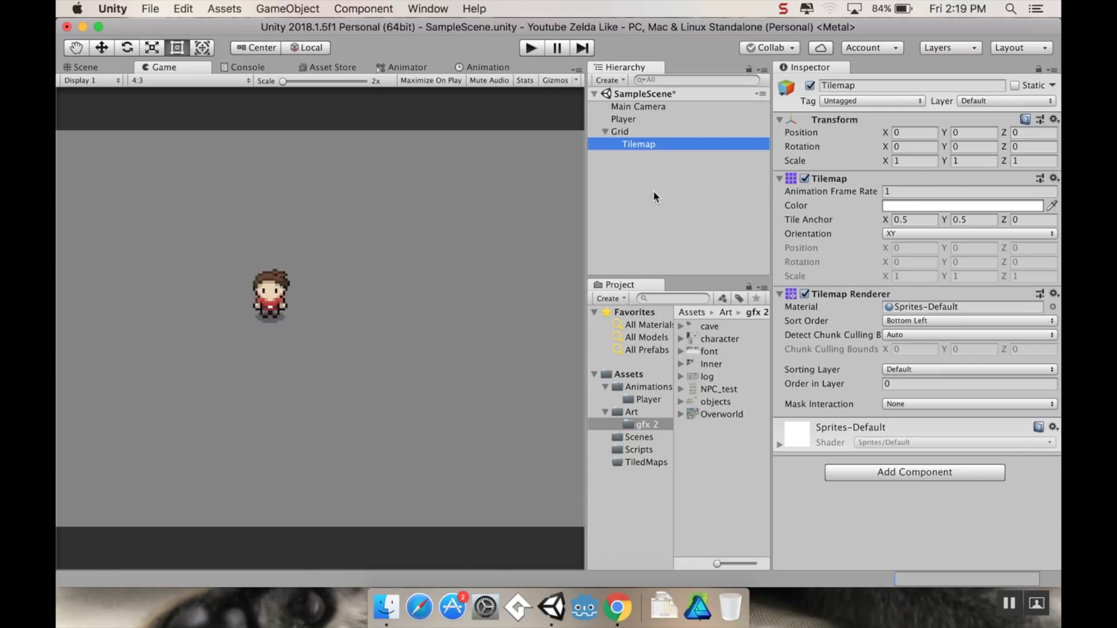
click(647, 147)
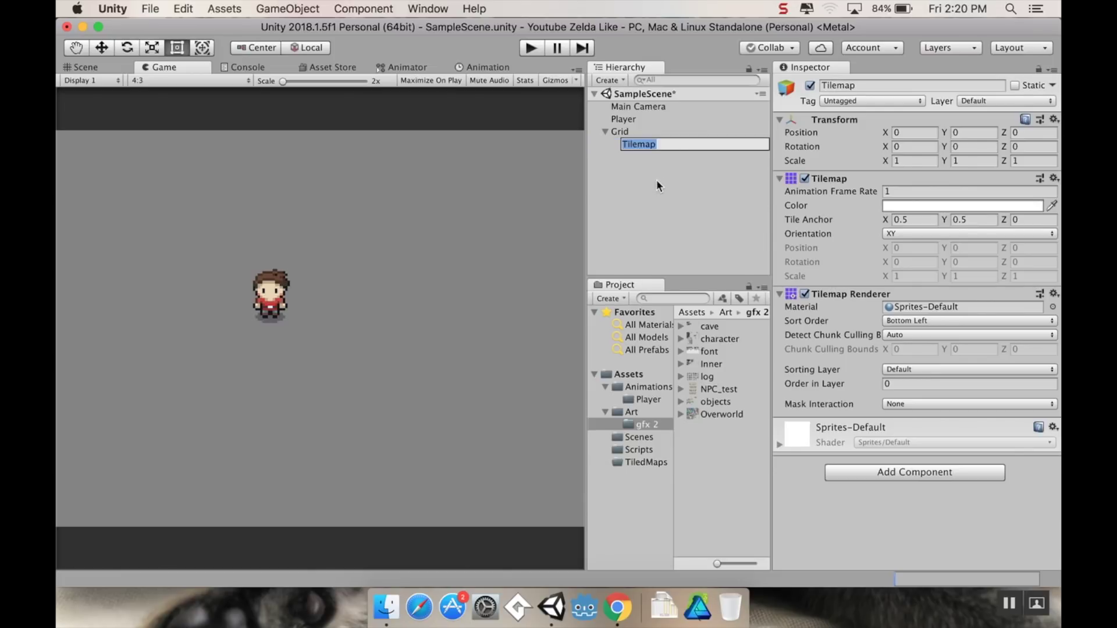
text(Ground)
key(Return)
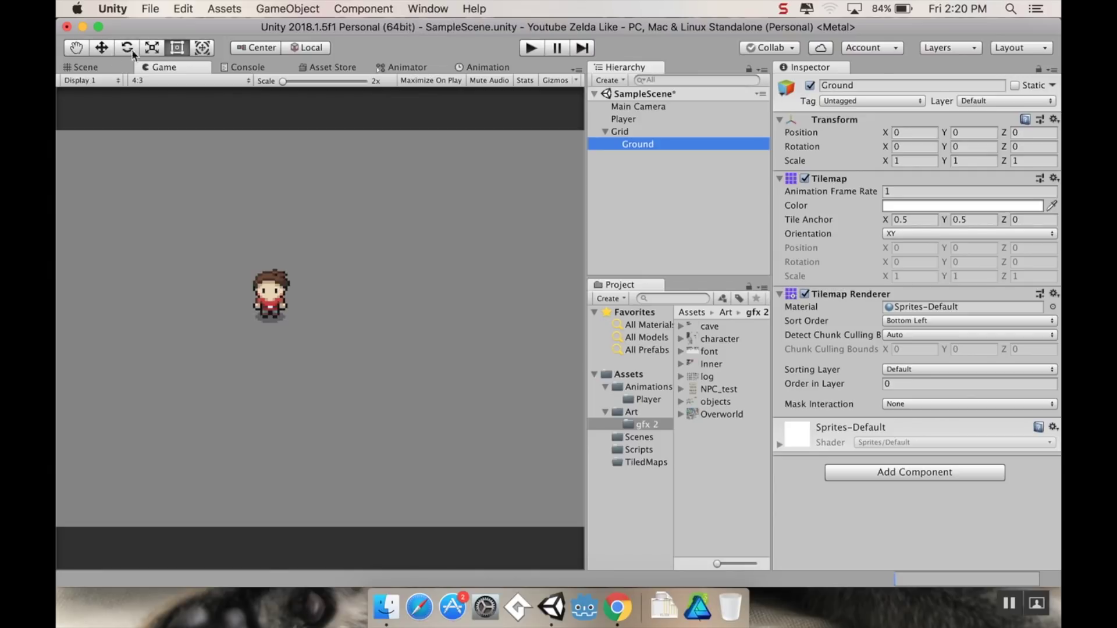
click(74, 68)
scroll(439, 234, down, 10)
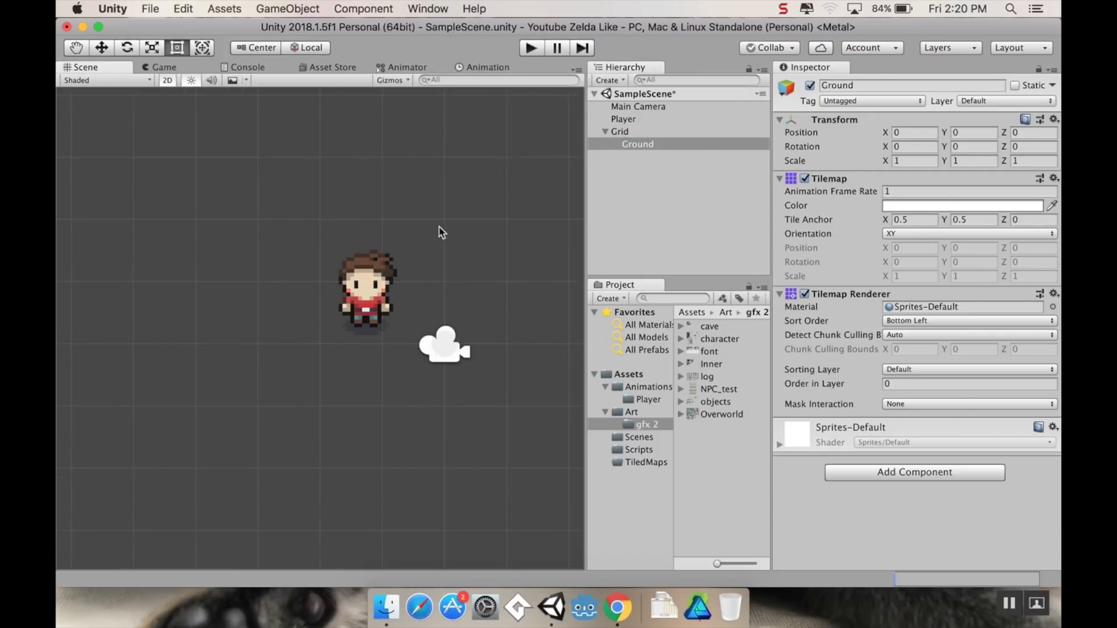
Step: Show the Tile Palette window docked below the Scene view
click(429, 9)
mouse_move(505, 377)
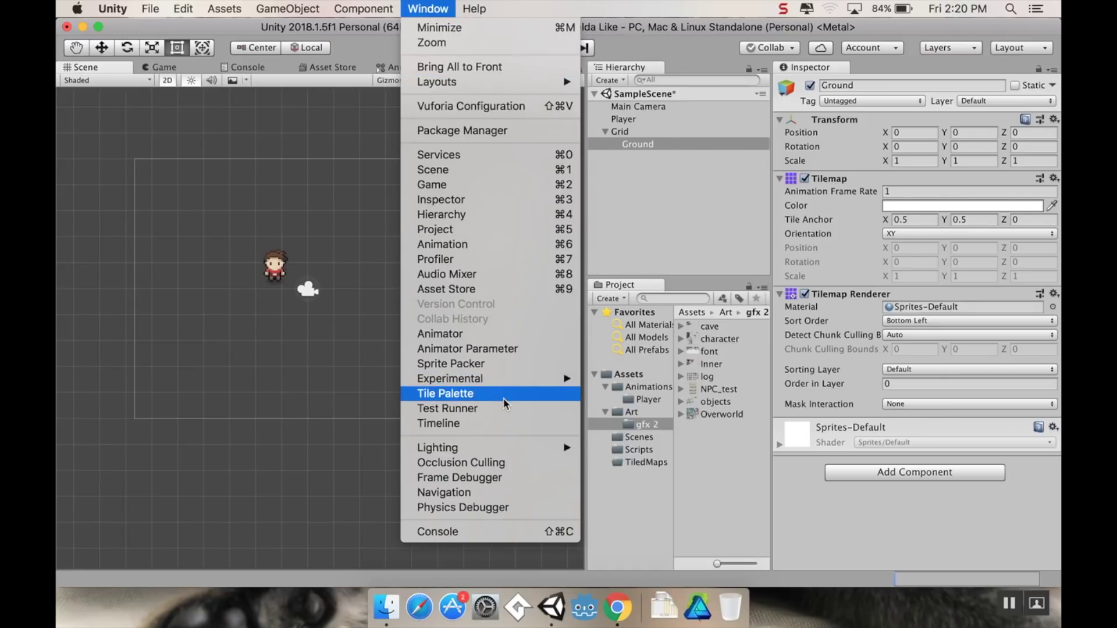
click(459, 395)
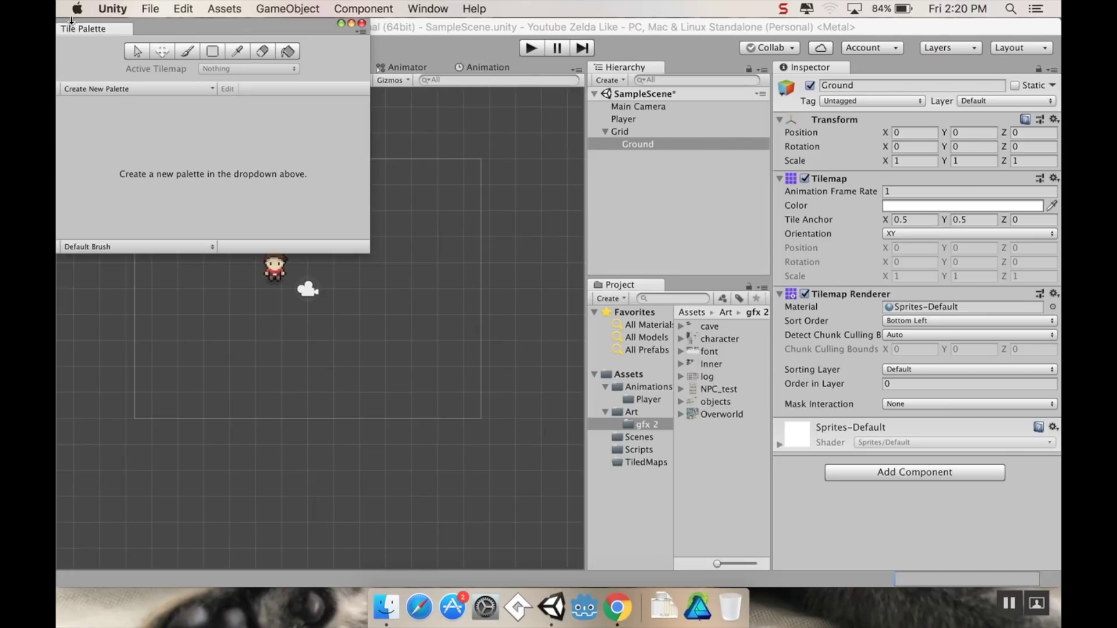
drag(85, 29, 320, 460)
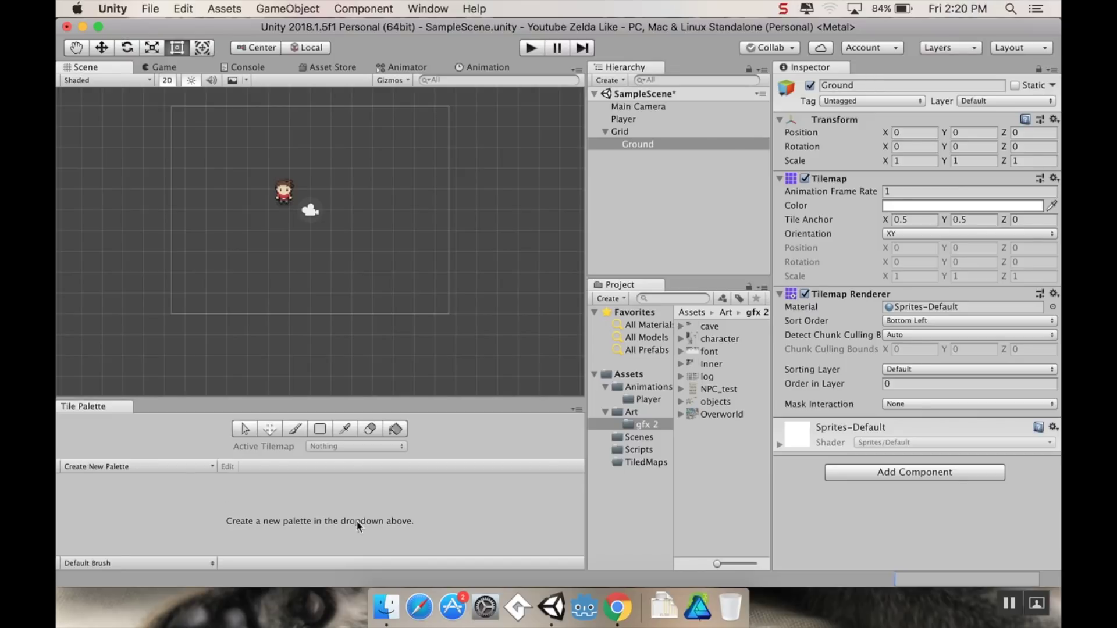
Step: Create a new tile palette named ground
click(173, 466)
click(195, 377)
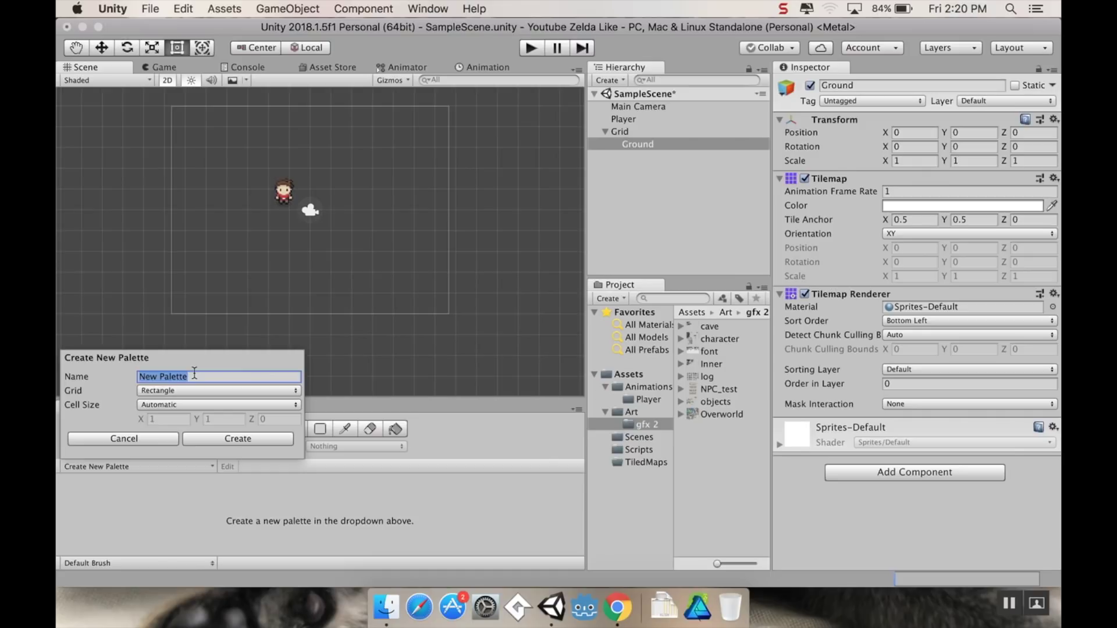
text(ground)
click(198, 440)
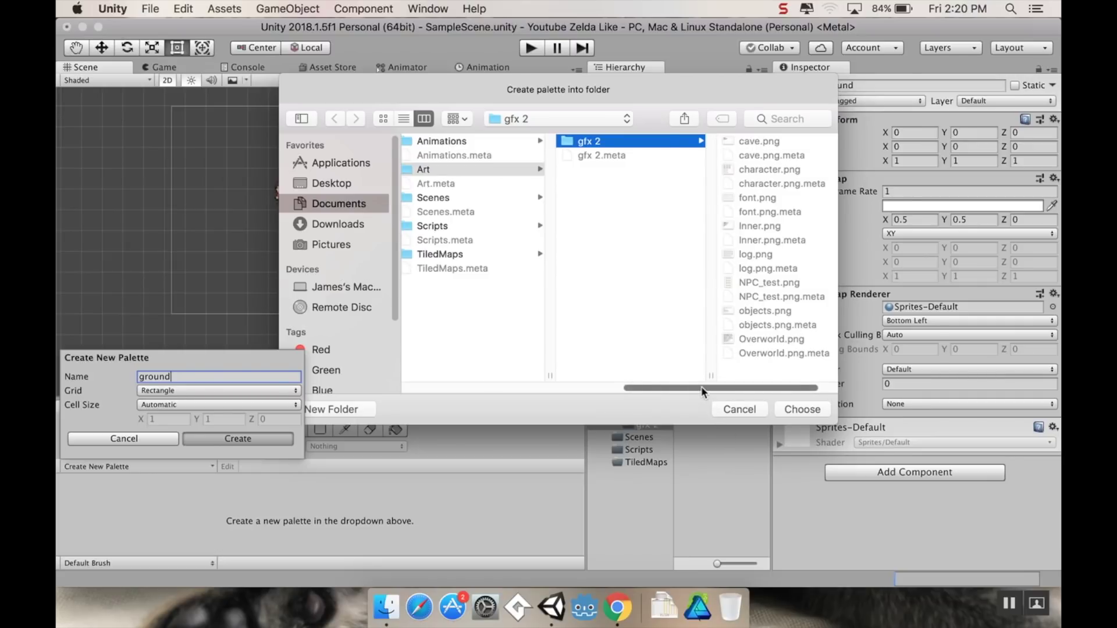
Step: Save the ground palette in a new Assets/Tile Palettes folder
drag(701, 386, 649, 388)
click(463, 153)
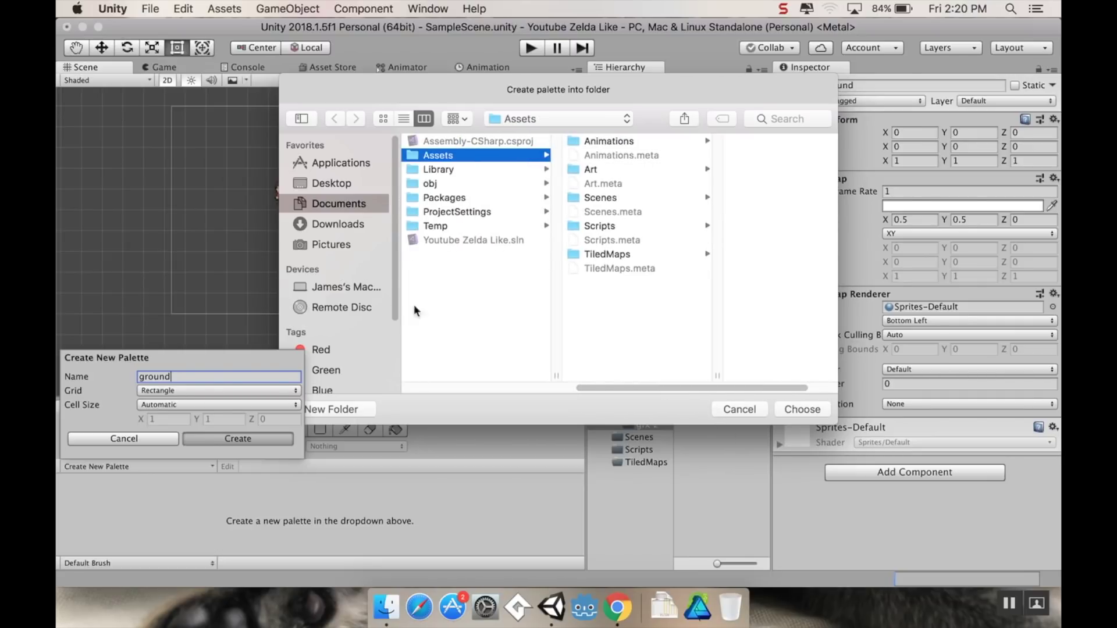
click(366, 406)
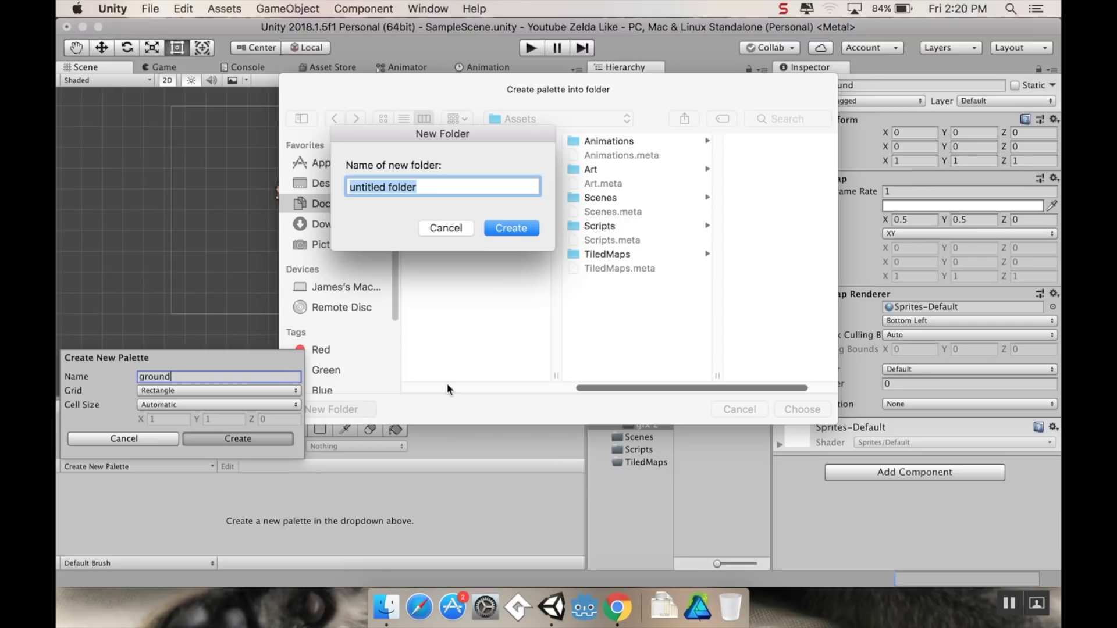
text(Tile)
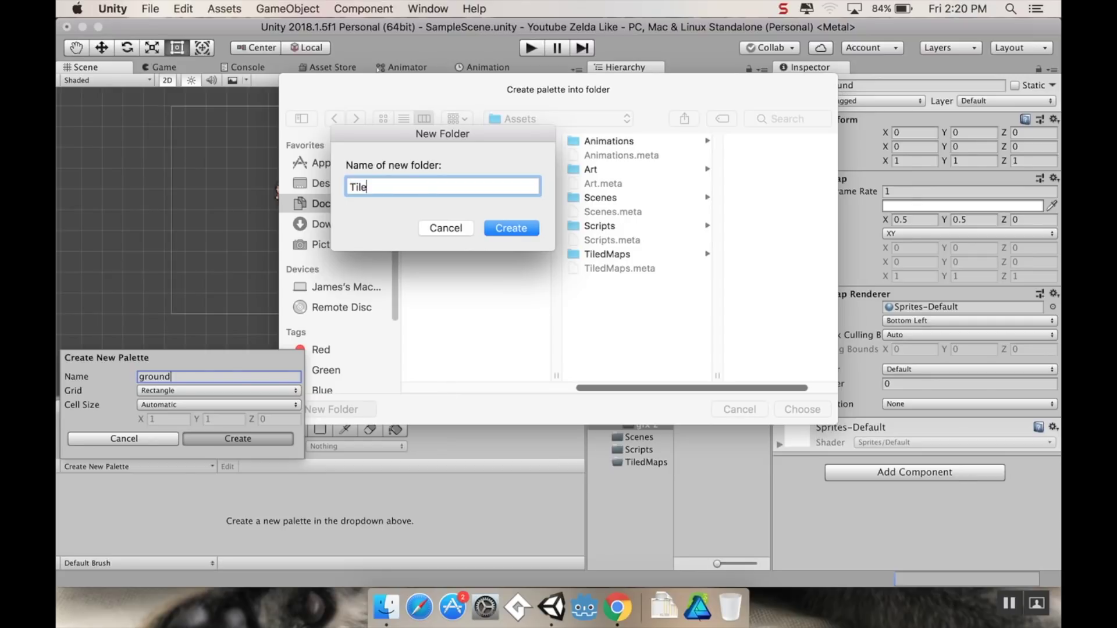
text( Palettes)
key(Return)
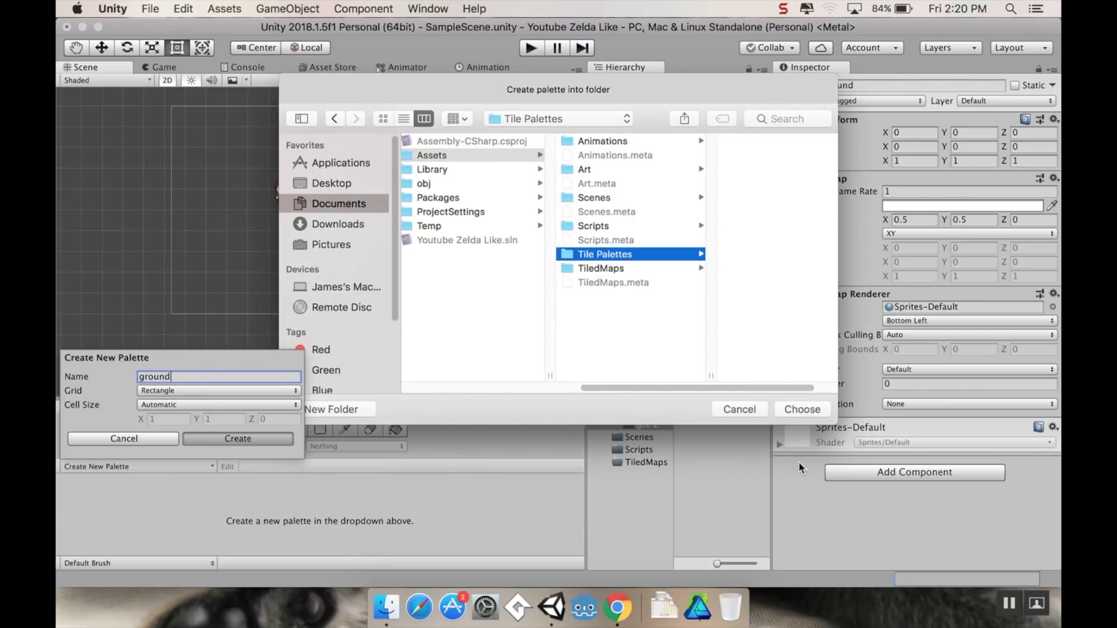
click(801, 409)
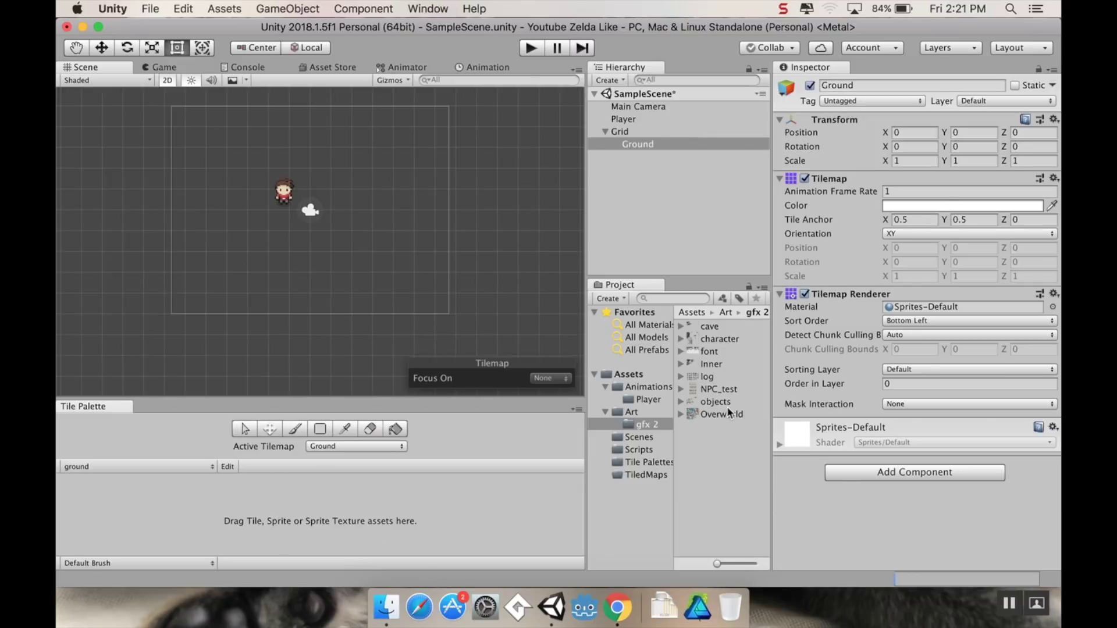
Step: Drop the Overworld tileset into the ground palette, generating its tiles in Tile Palettes
drag(712, 415, 462, 508)
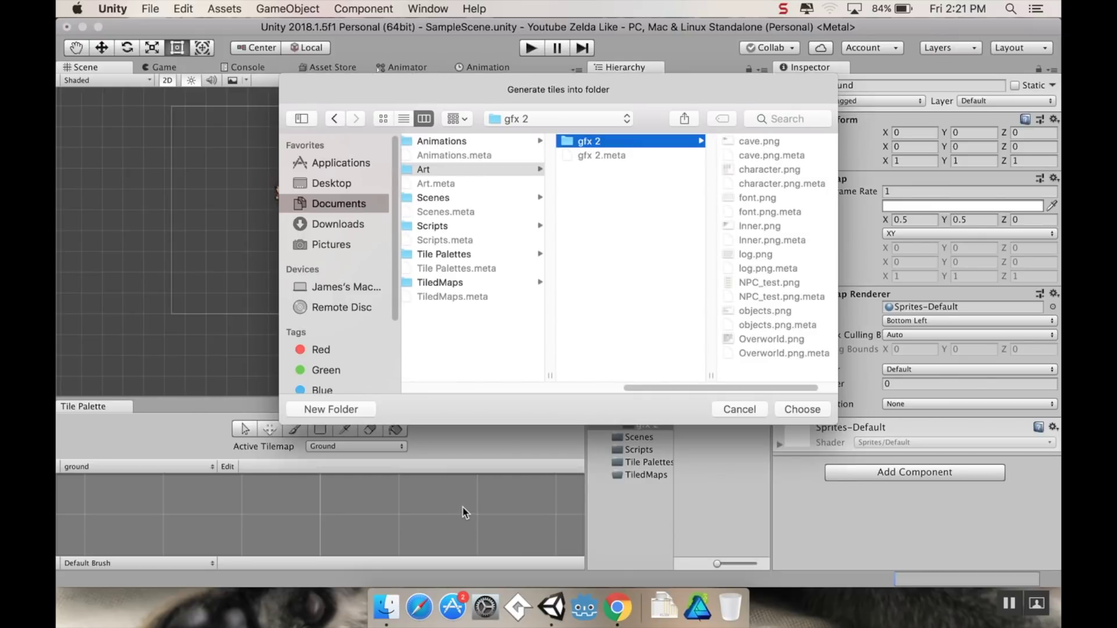
click(445, 254)
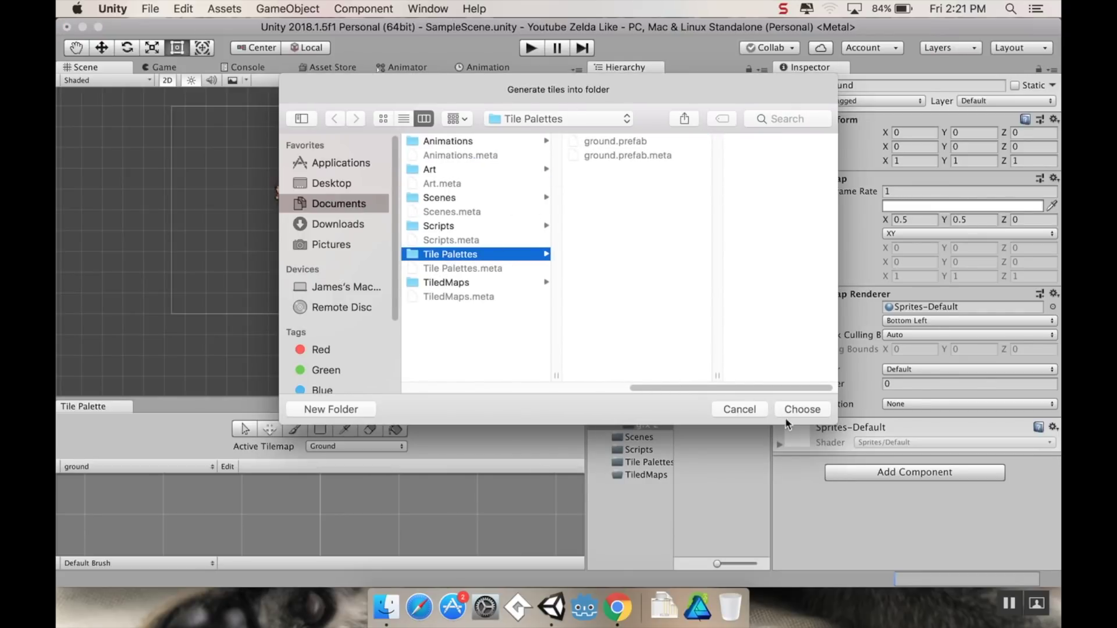
click(808, 410)
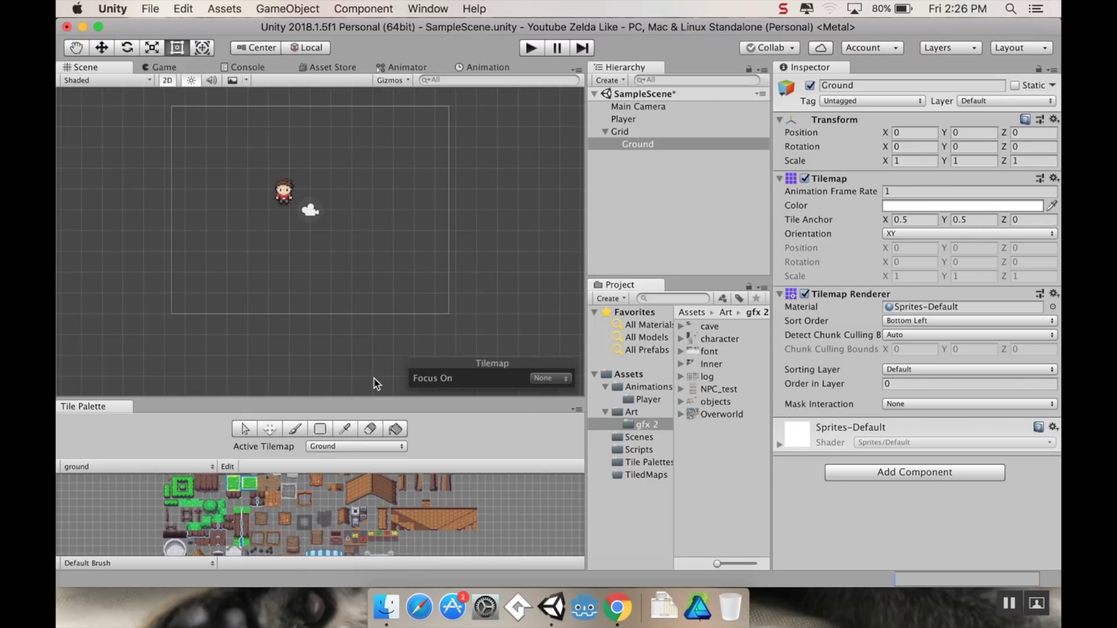
Step: Enlarge the palette panel and brush-paint a patch of grass tiles onto Ground
drag(353, 398, 353, 338)
scroll(317, 483, up, 3)
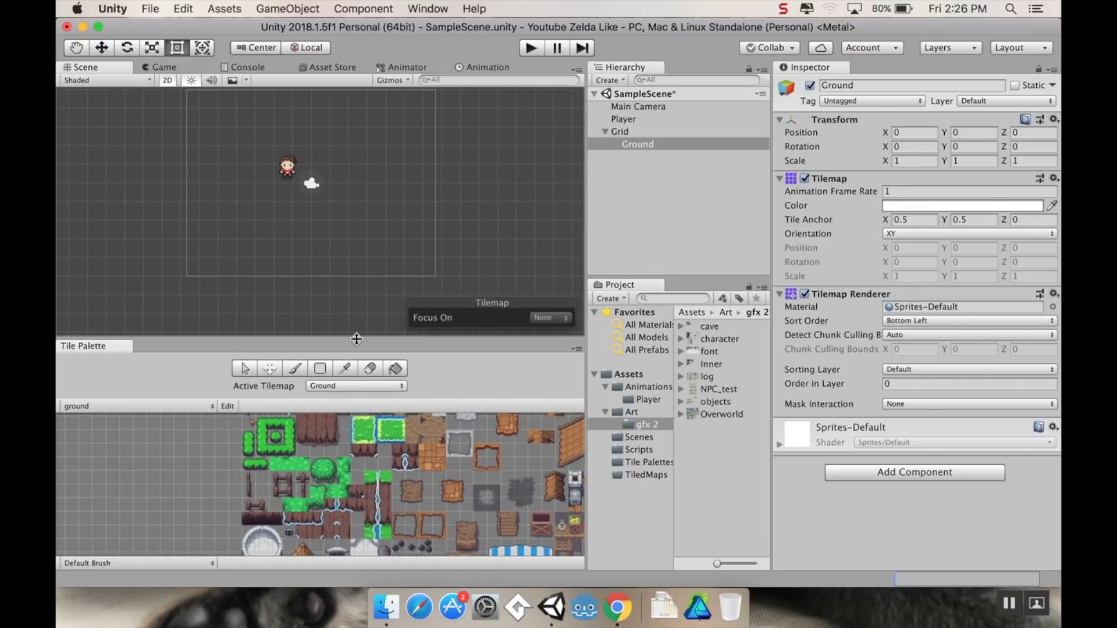
scroll(318, 484, up, 2)
scroll(318, 483, down, 3)
middle_drag(344, 439, 273, 539)
mouse_move(238, 443)
middle_down()
mouse_move(271, 494)
mouse_move(237, 501)
mouse_move(254, 505)
mouse_move(245, 496)
middle_up()
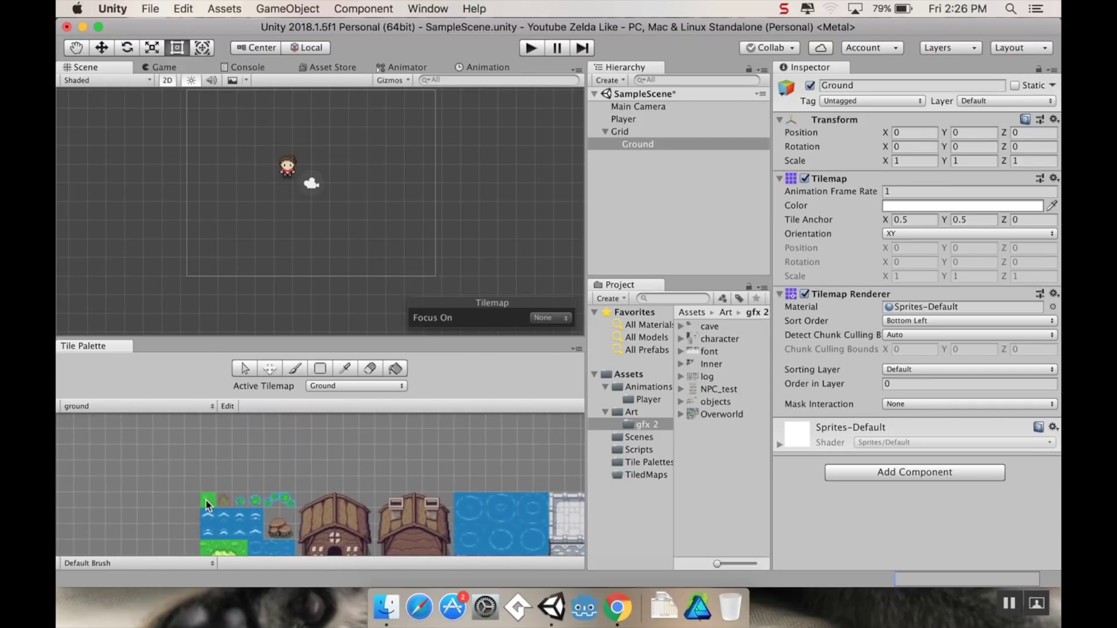
key(b)
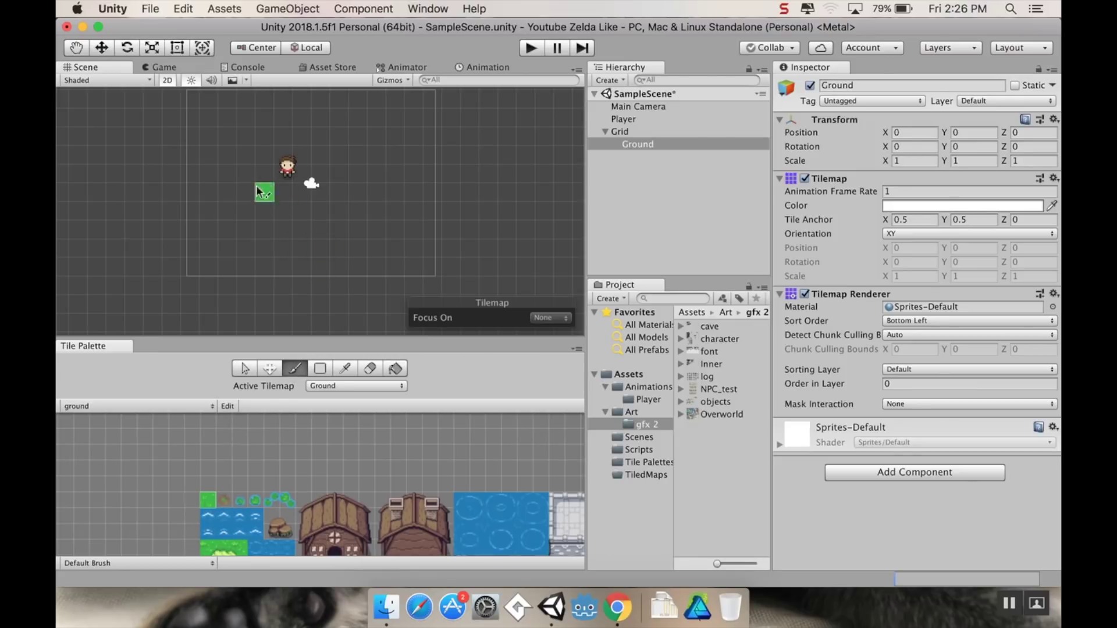
scroll(266, 220, down, 5)
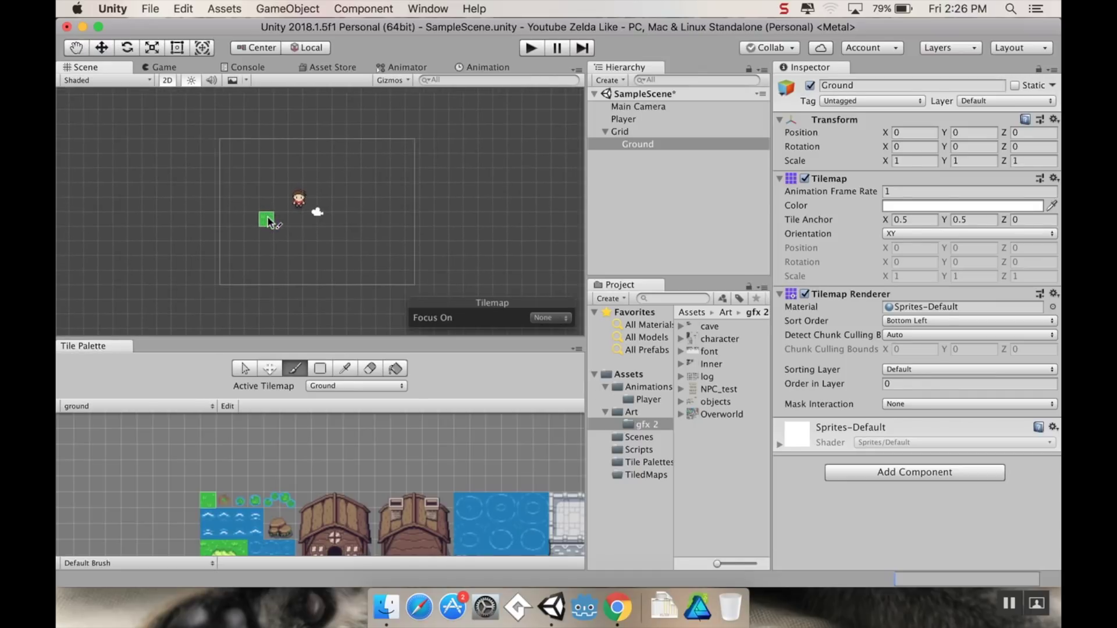
mouse_move(206, 229)
mouse_down()
mouse_move(300, 184)
mouse_move(220, 207)
mouse_move(225, 271)
mouse_move(349, 245)
mouse_move(276, 222)
mouse_move(349, 227)
mouse_move(384, 273)
mouse_move(329, 161)
mouse_up()
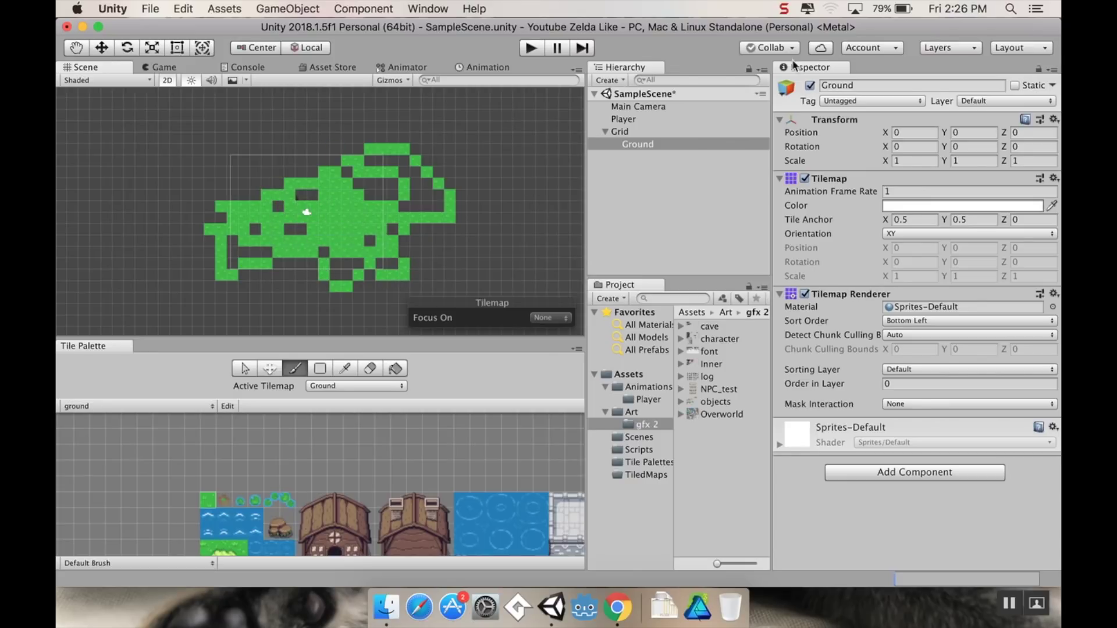
Step: Add a new sorting layer named Player from the Player's Sprite Renderer
click(654, 119)
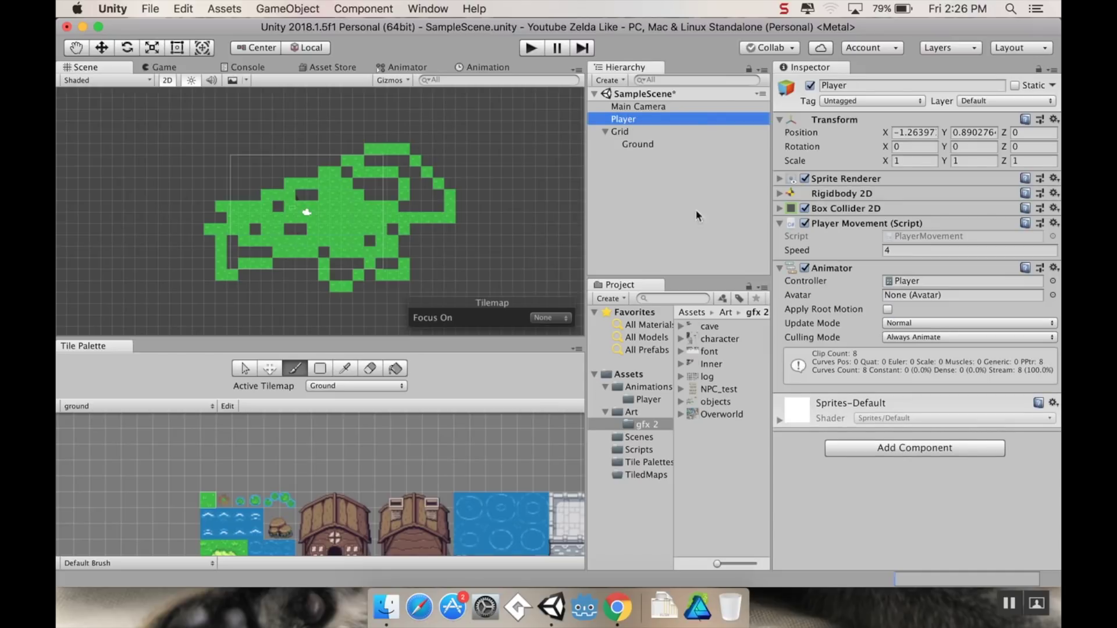
click(781, 179)
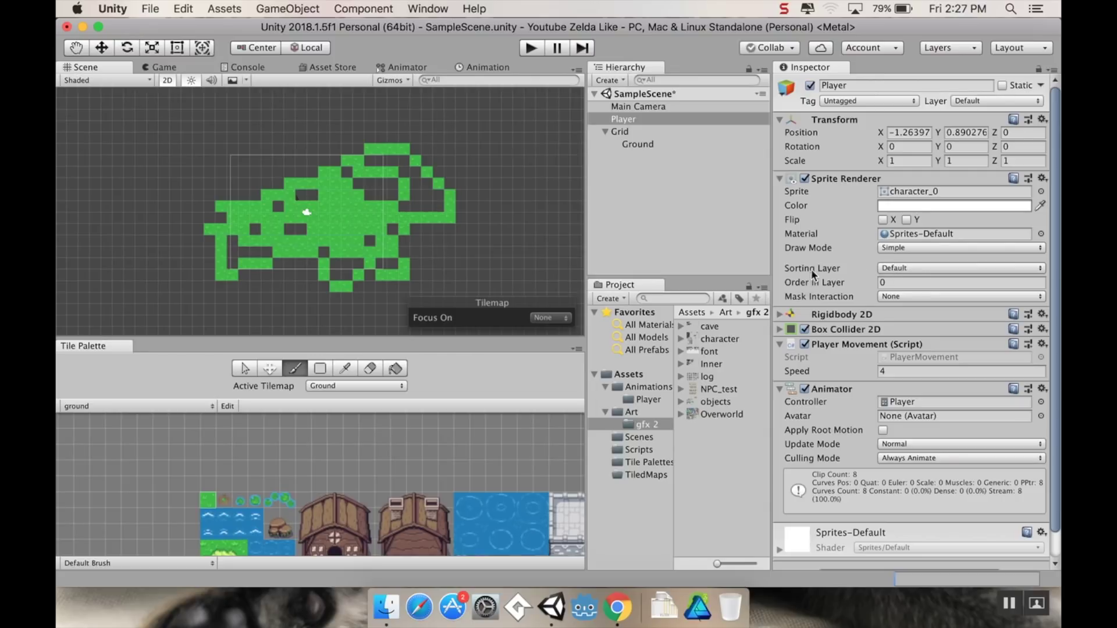
click(908, 270)
click(920, 291)
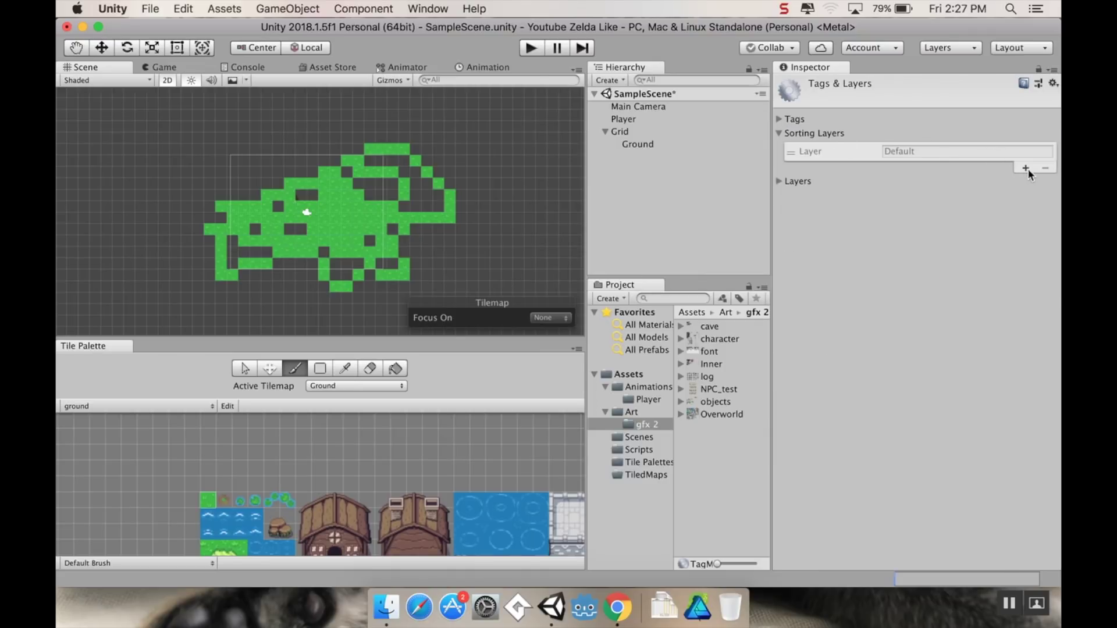
click(1026, 168)
click(982, 167)
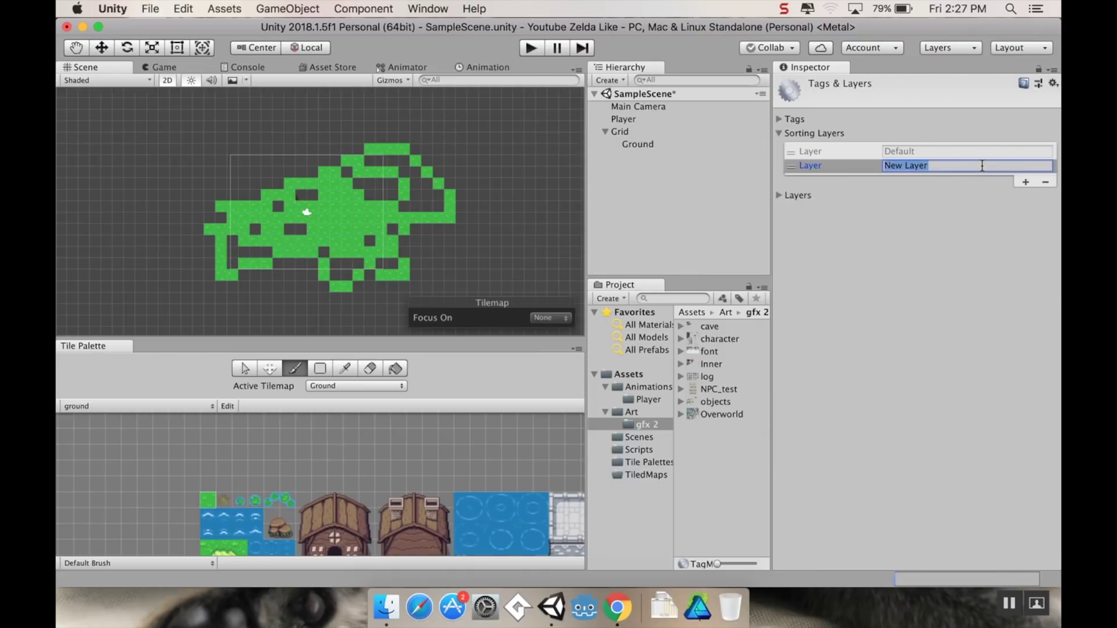
text(Pl)
Step: Assign the Player sprite's Sorting Layer to Player
click(615, 108)
click(621, 119)
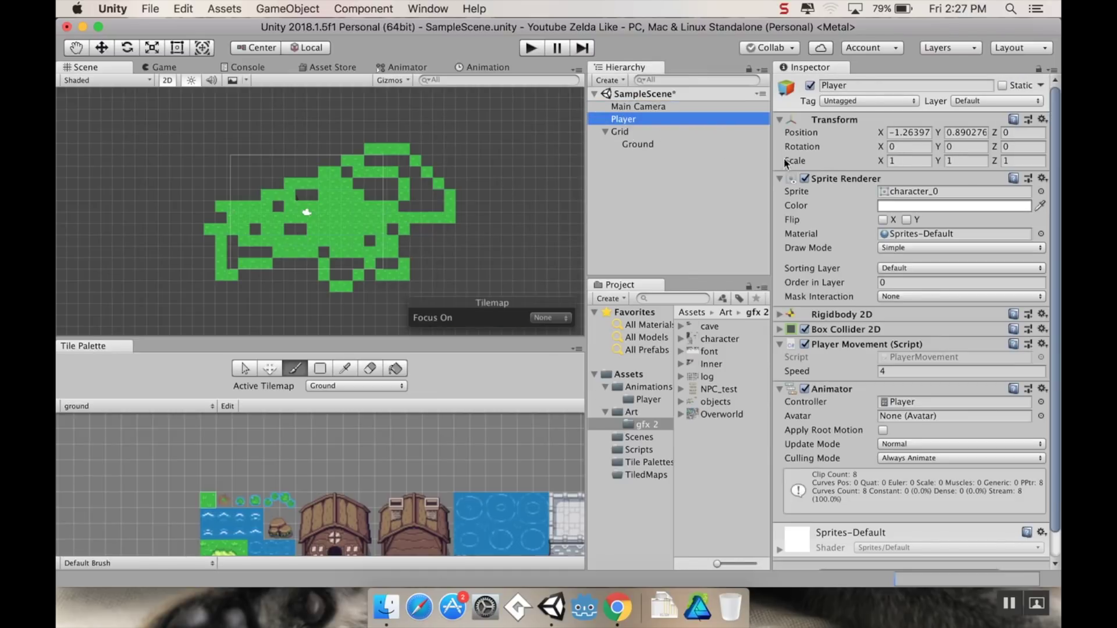
click(922, 271)
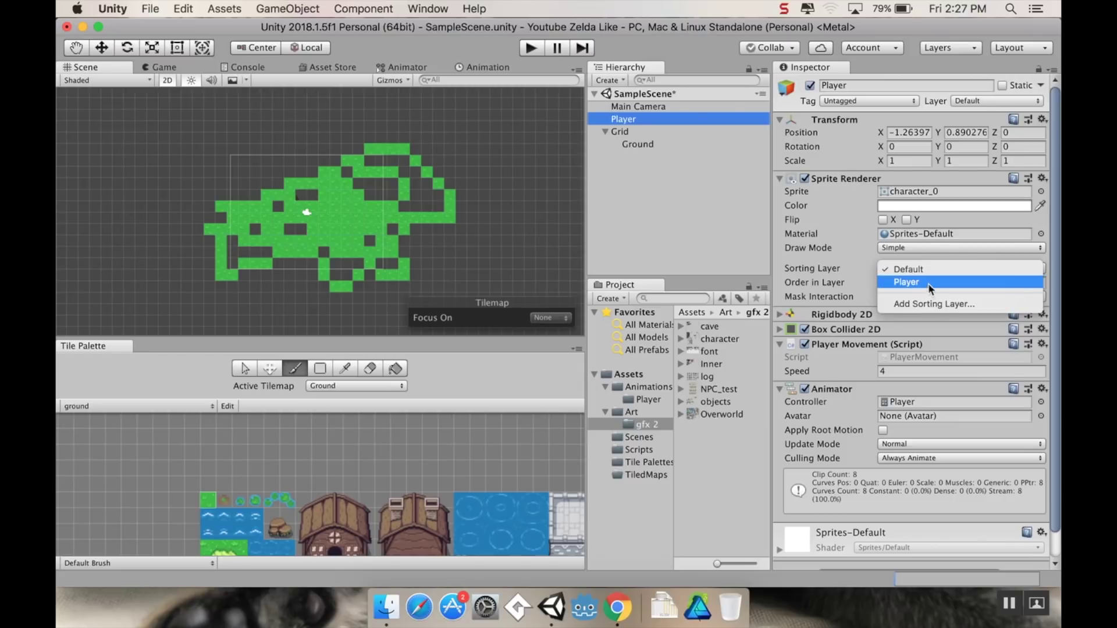
click(929, 284)
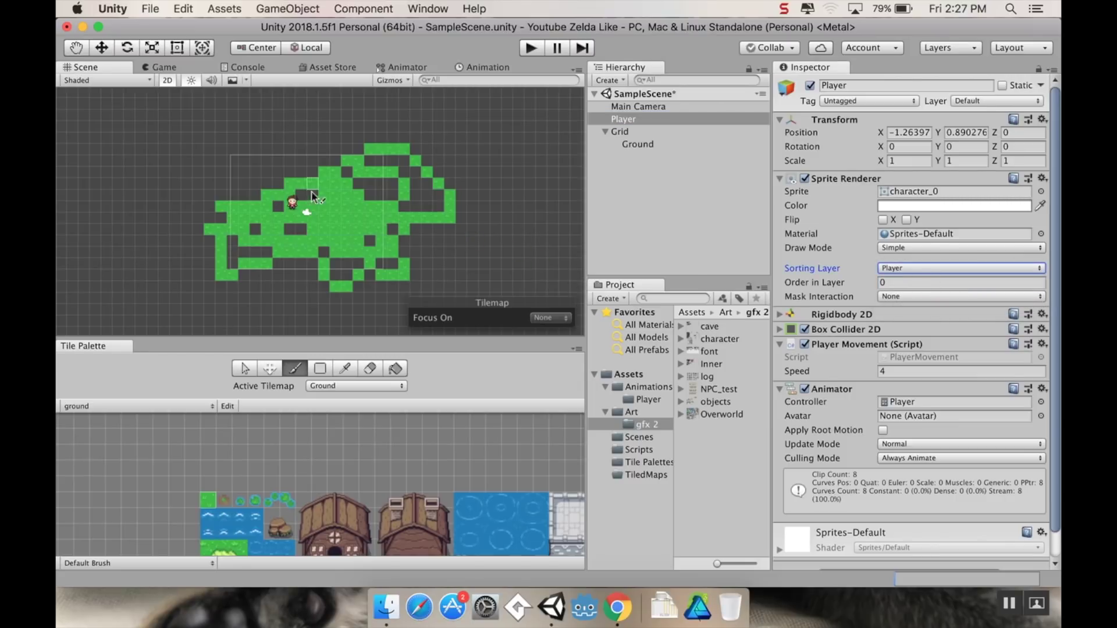
click(943, 270)
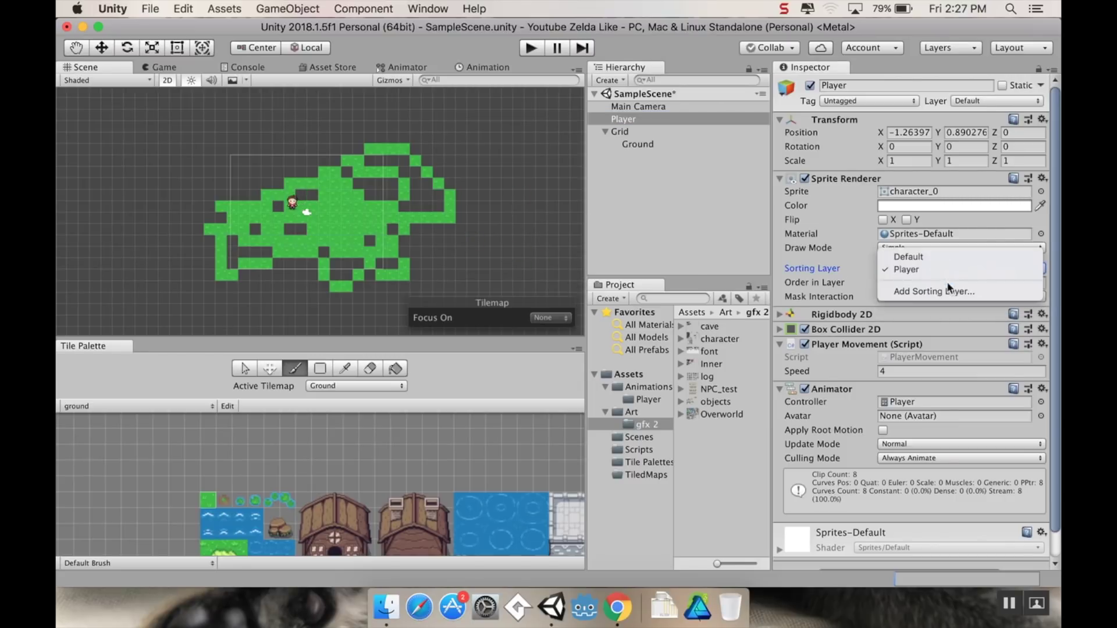
click(950, 290)
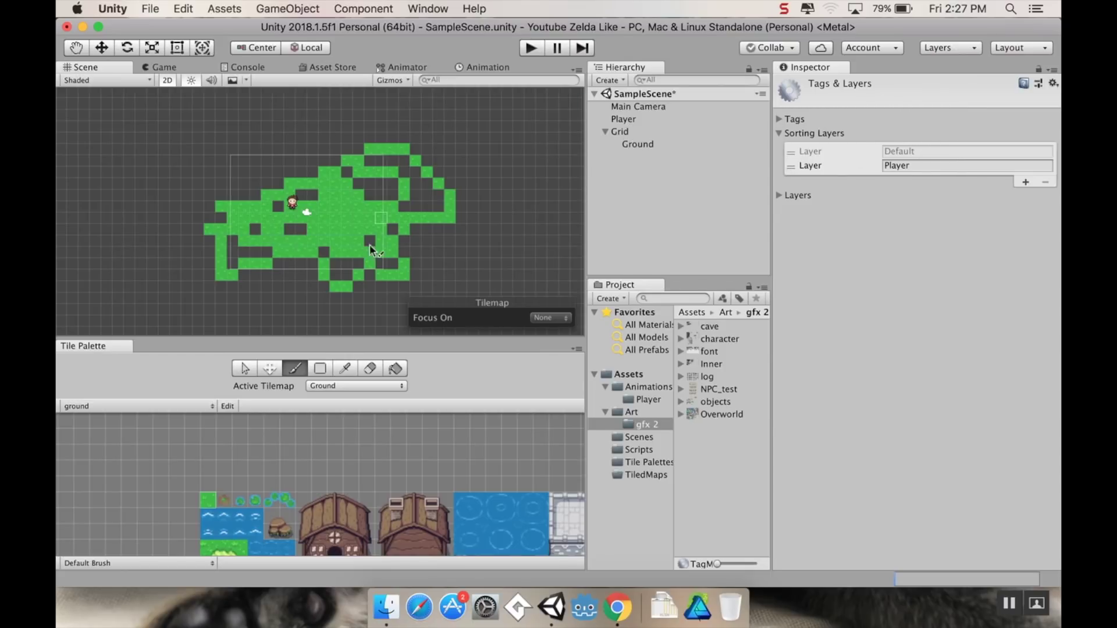
Step: Paint a couple of extra grass tiles, one in a gap and one below the edge
scroll(274, 238, up, 5)
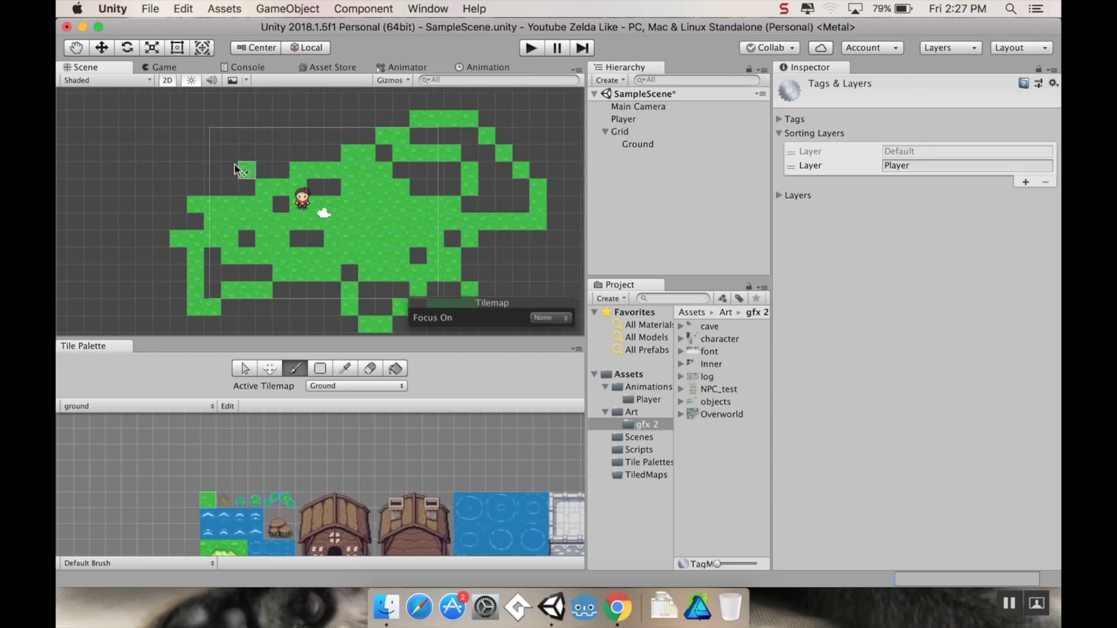
click(333, 170)
scroll(367, 240, down, 2)
scroll(367, 239, down, 1)
mouse_move(367, 237)
middle_down()
mouse_move(342, 160)
mouse_move(321, 149)
mouse_move(320, 170)
middle_up()
scroll(329, 150, down, 3)
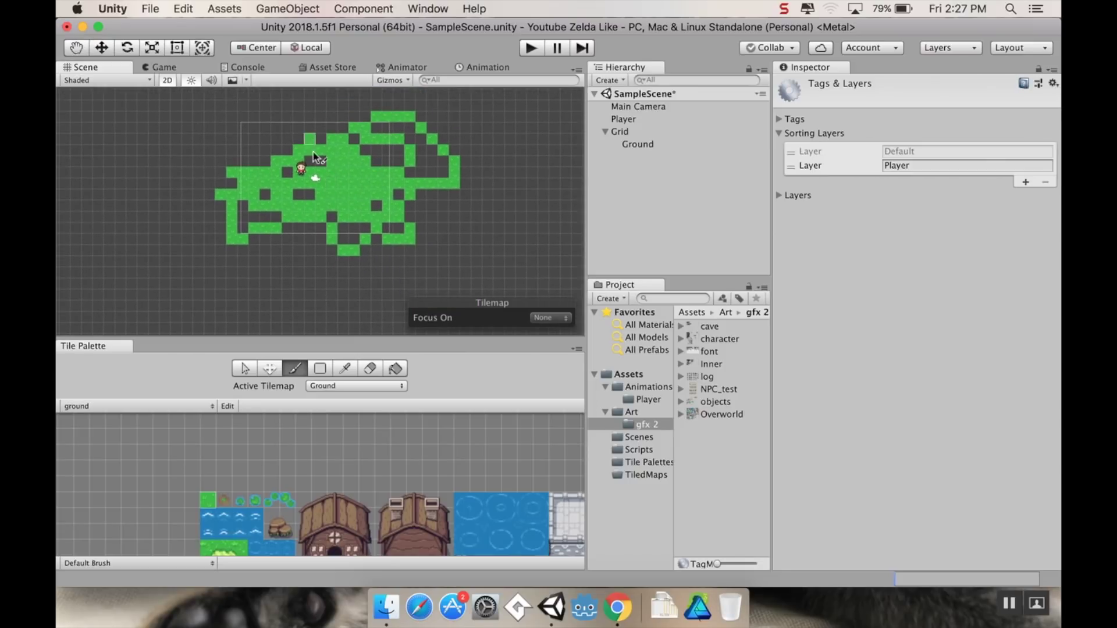
click(365, 239)
Step: Undo repeatedly until the Ground tilemap is empty again
key(super+z)
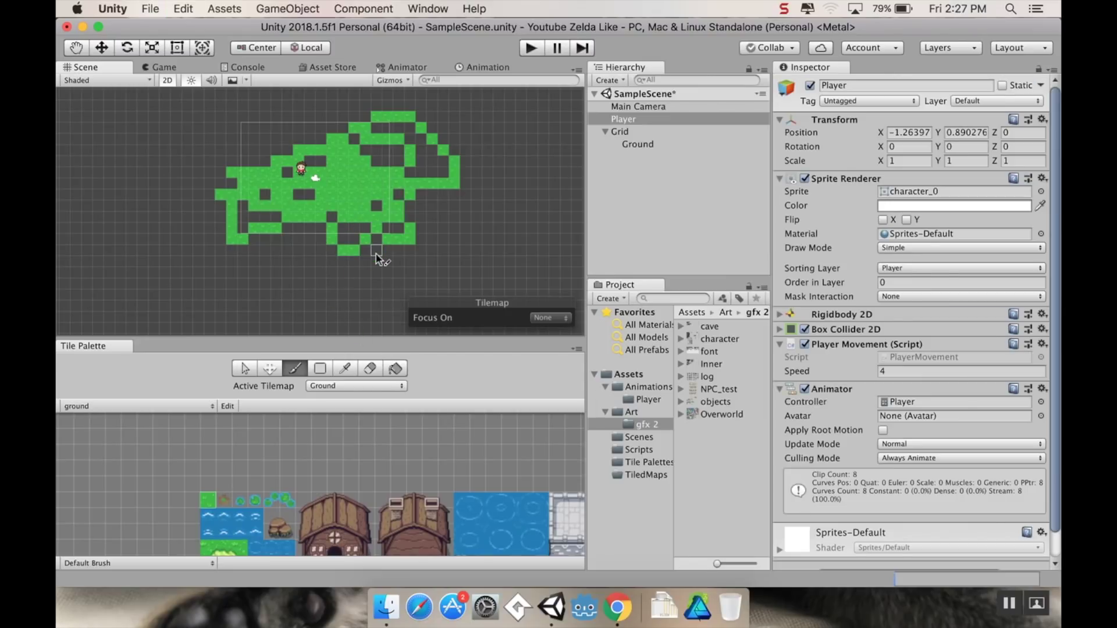
key(super+z)
key(super+z)
key(super+z)
key(super+z)
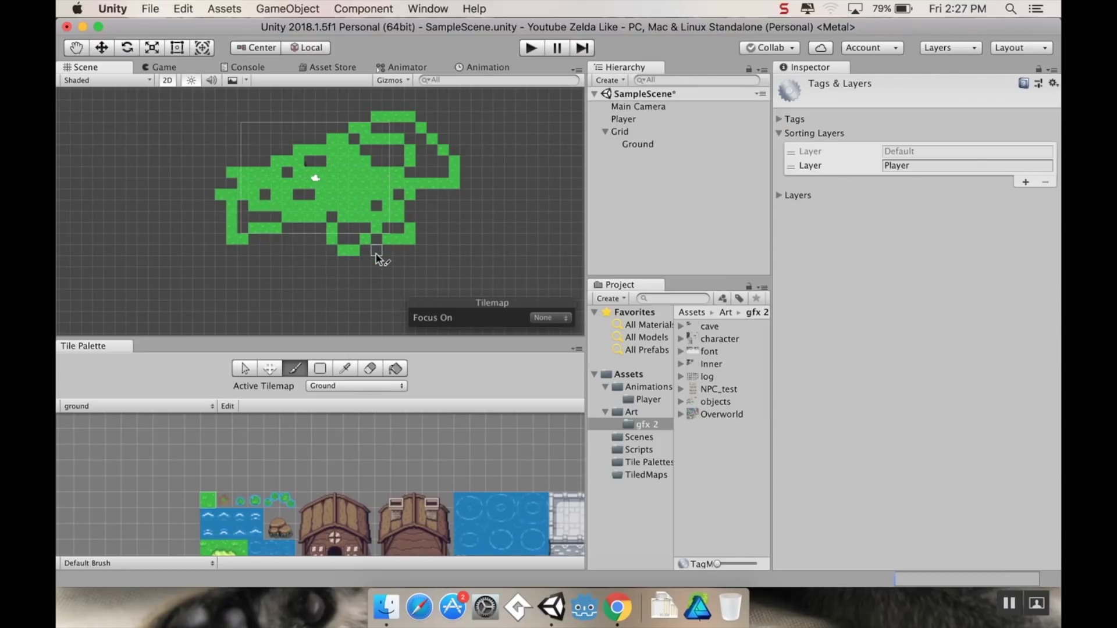
key(super+z)
key(super+z)
key(super+z)
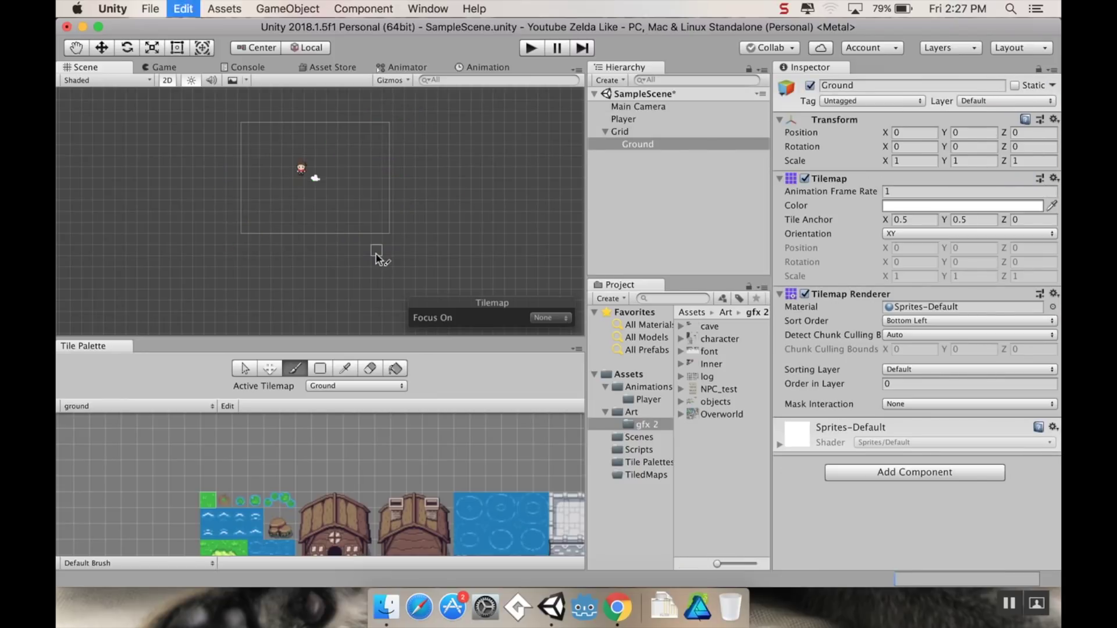
Step: Recreate the Player sorting layer and assign the Player sprite to it
click(648, 130)
click(654, 119)
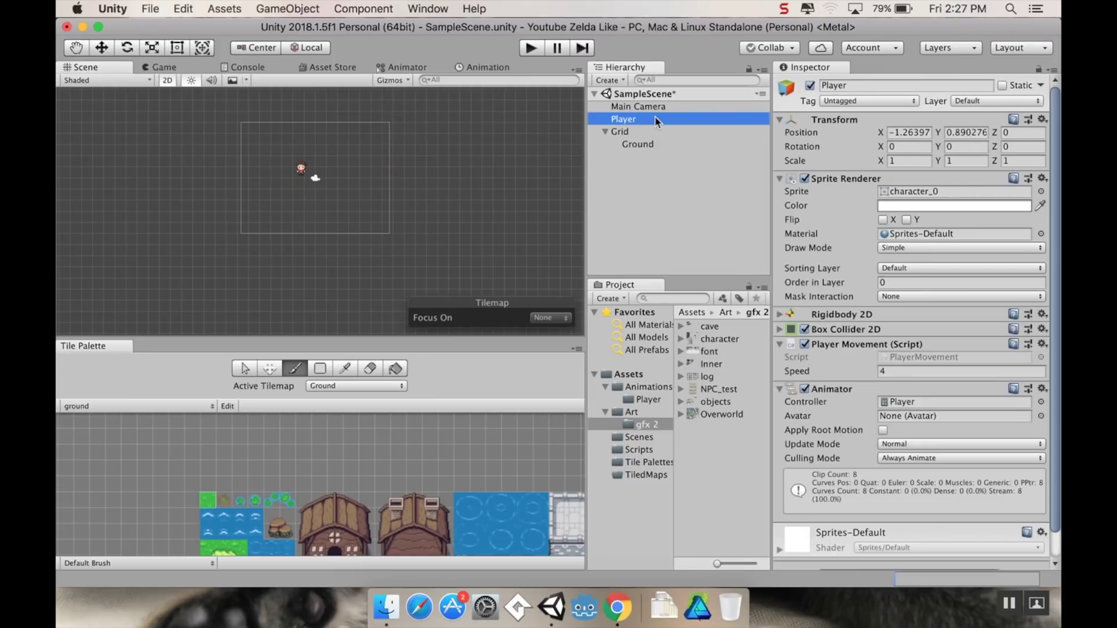
click(958, 268)
click(959, 292)
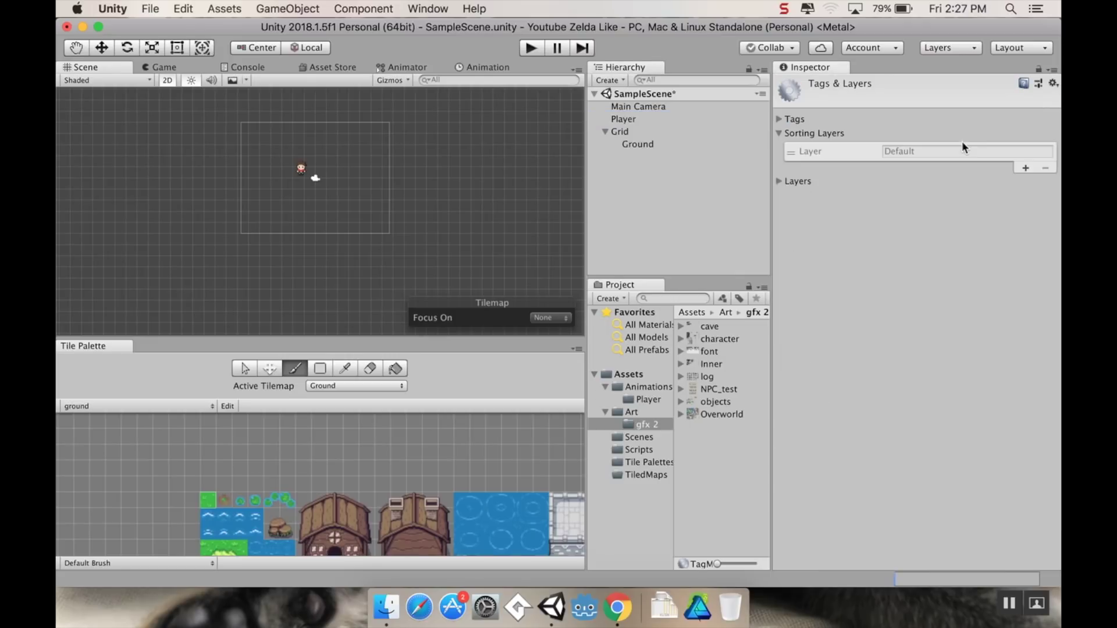
click(1024, 168)
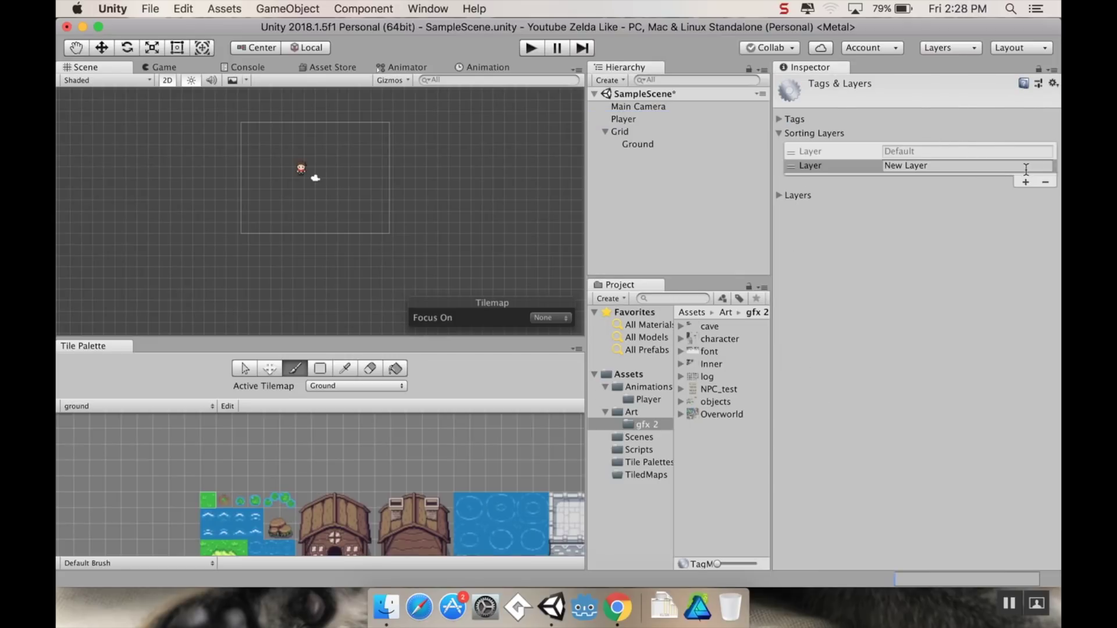
click(1011, 168)
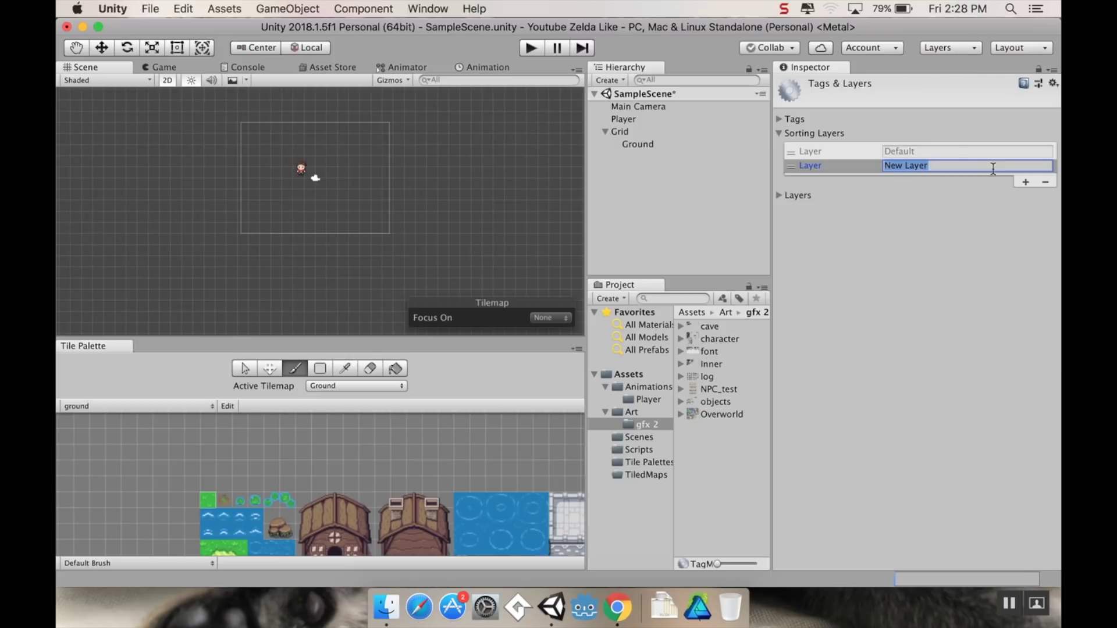
text(Play)
click(617, 119)
click(932, 267)
click(931, 281)
Step: Box-fill large rectangles of grass on the Ground tilemap
middle_drag(396, 169, 455, 207)
scroll(436, 189, up, 5)
scroll(451, 201, down, 3)
scroll(450, 198, down, 2)
click(319, 369)
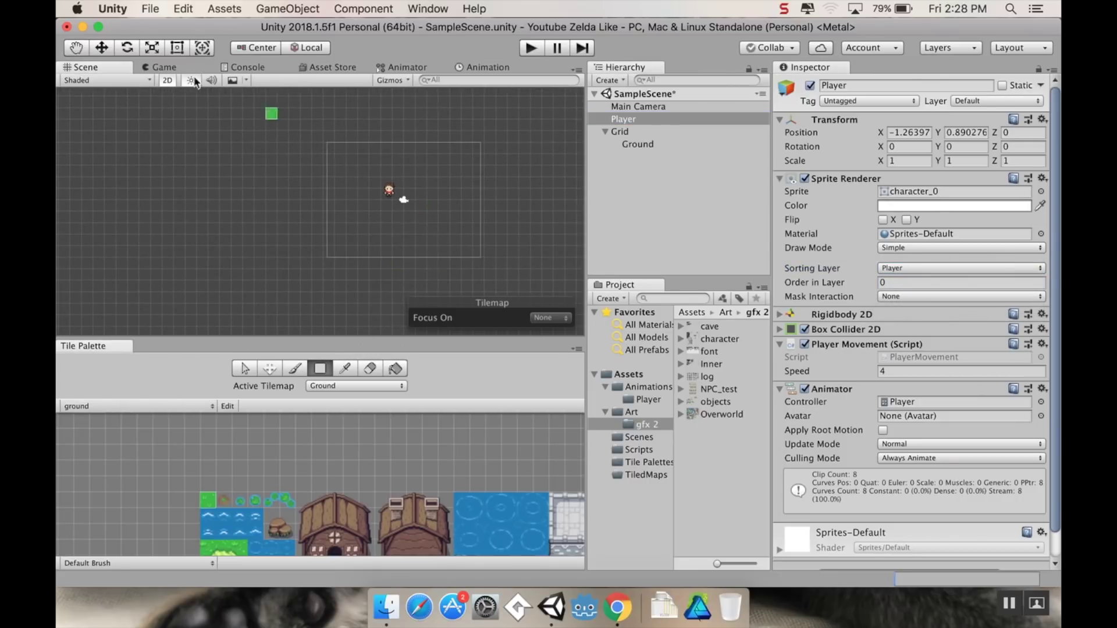
drag(116, 96, 549, 302)
scroll(547, 294, down, 5)
middle_drag(546, 293, 428, 232)
scroll(430, 235, down, 1)
drag(125, 93, 575, 322)
middle_drag(408, 200, 362, 307)
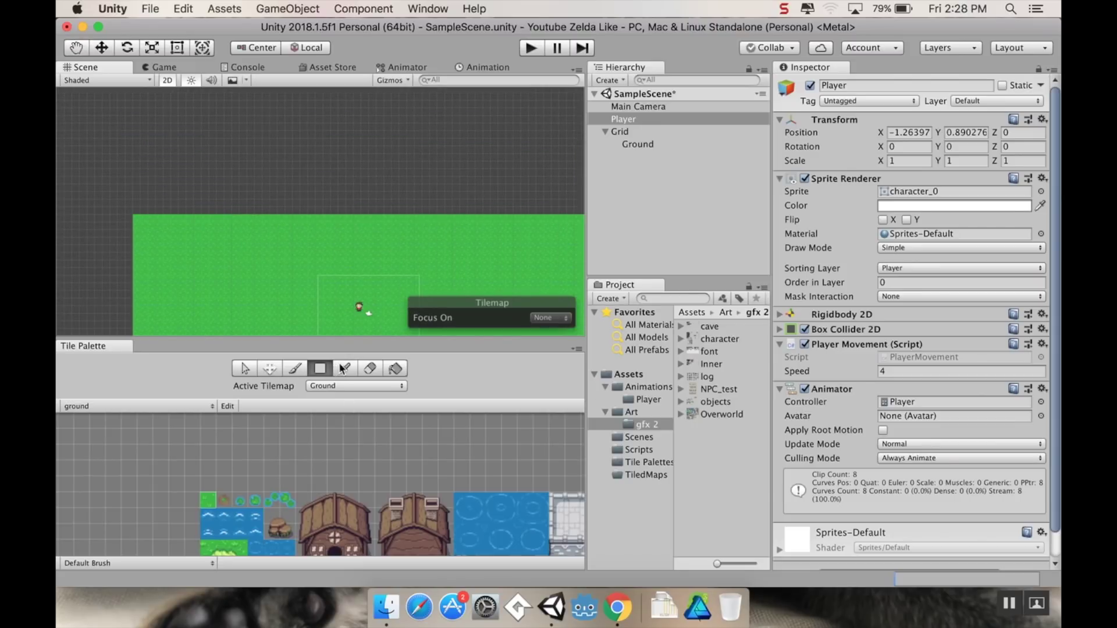
Step: Brush-paint a grass outline and flood-fill its interior with grass
click(295, 368)
mouse_move(236, 208)
mouse_down()
mouse_move(231, 139)
mouse_move(349, 136)
mouse_move(404, 189)
mouse_up()
click(410, 212)
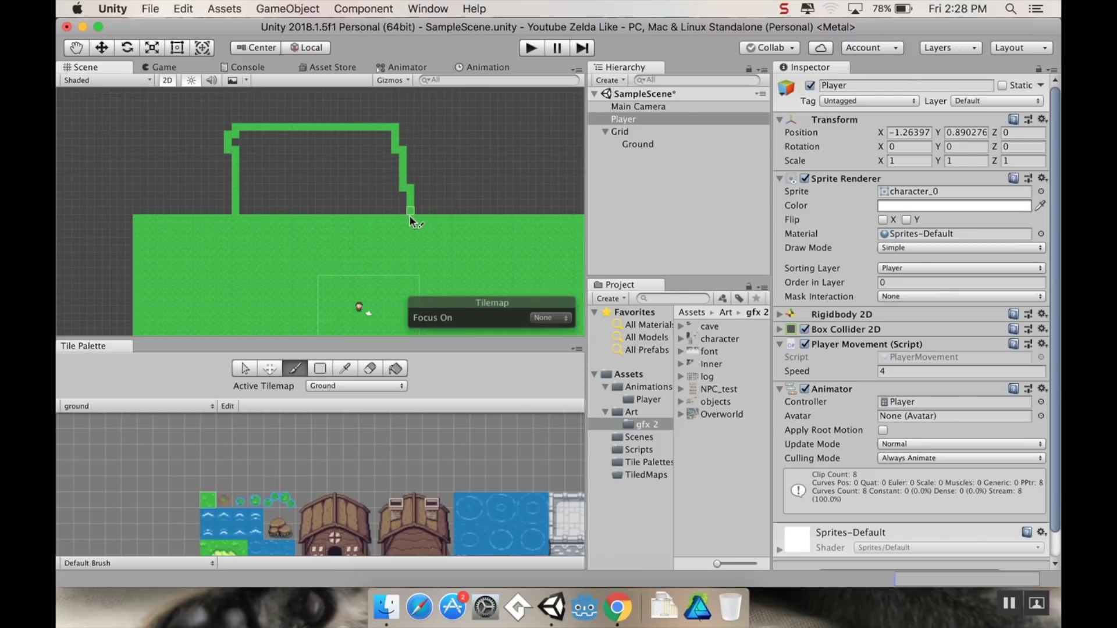
click(396, 368)
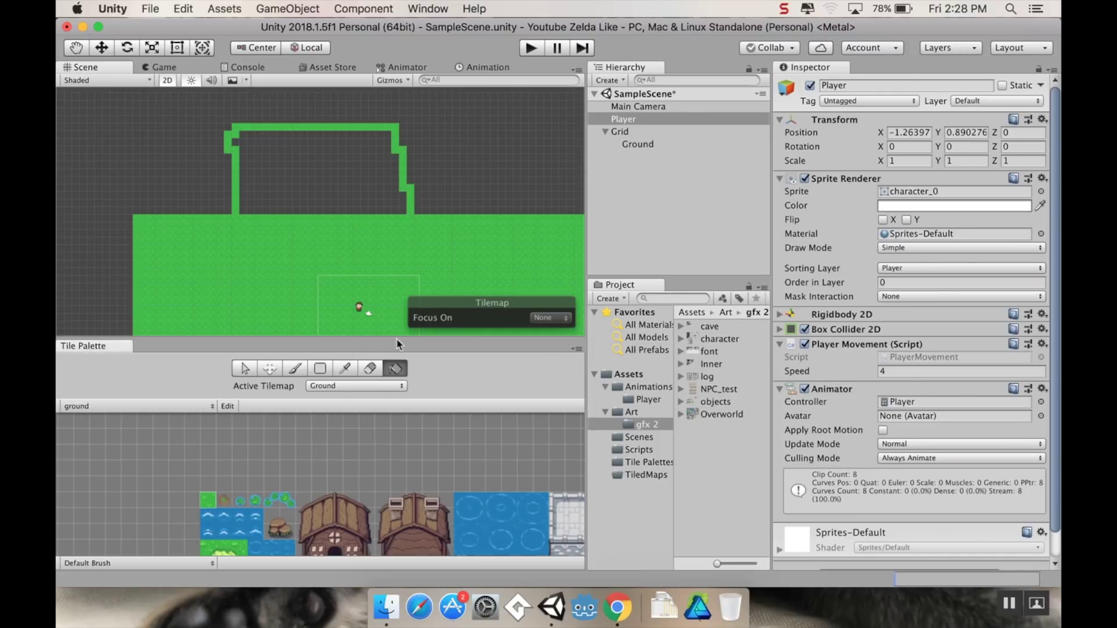
click(339, 175)
Step: Undo the big grass fill and box-fill a narrow grass strip beside the player
scroll(282, 275, up, 3)
middle_drag(281, 275, 183, 115)
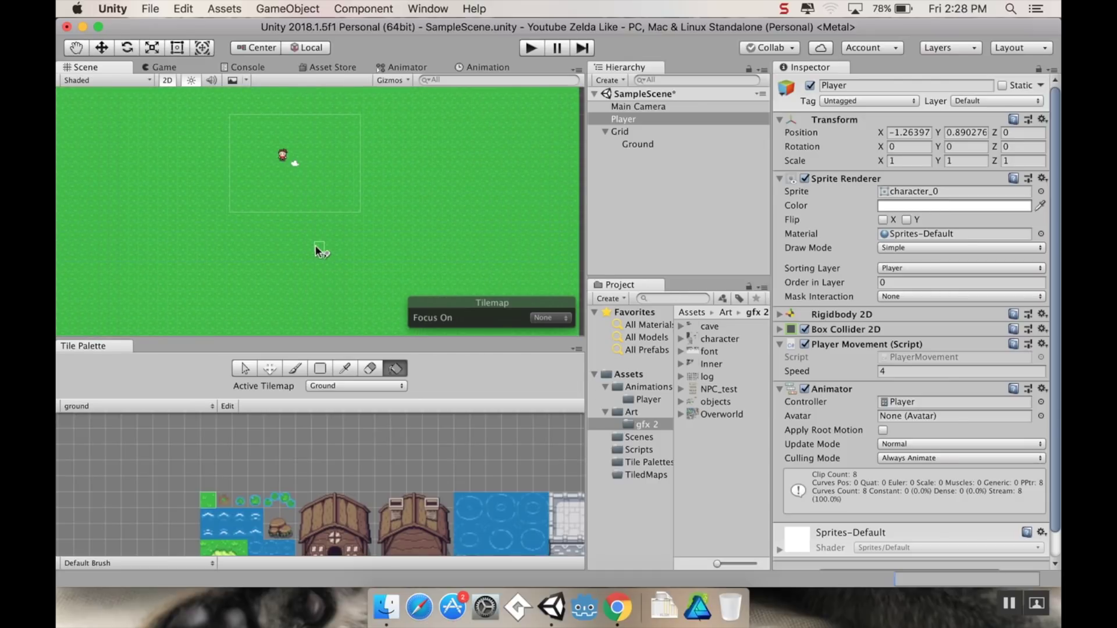
middle_drag(321, 170, 351, 260)
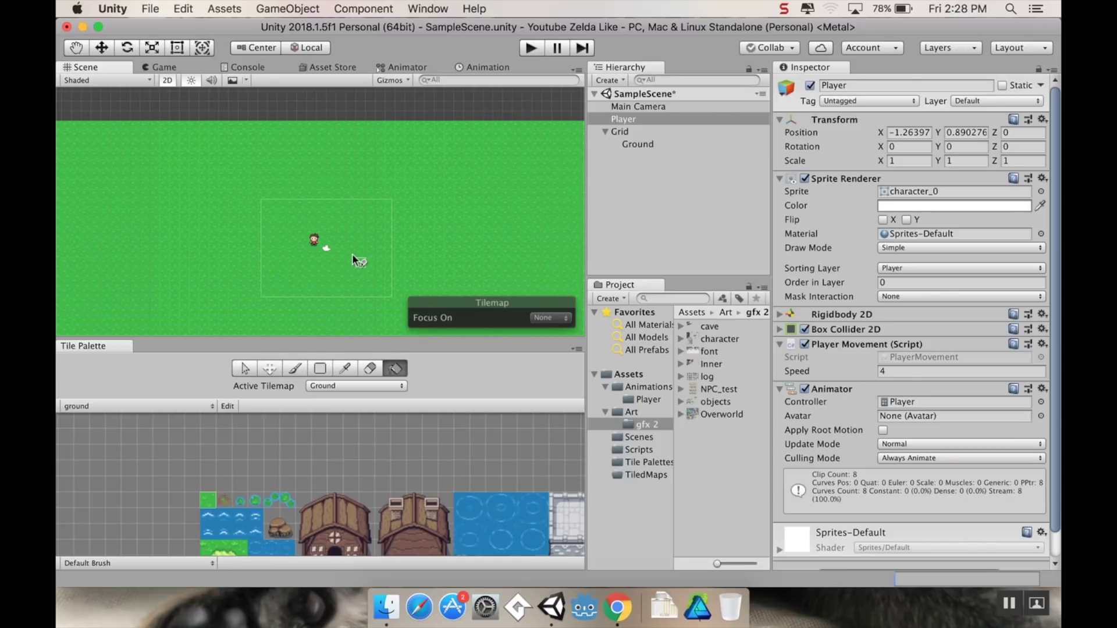
middle_drag(324, 249, 356, 204)
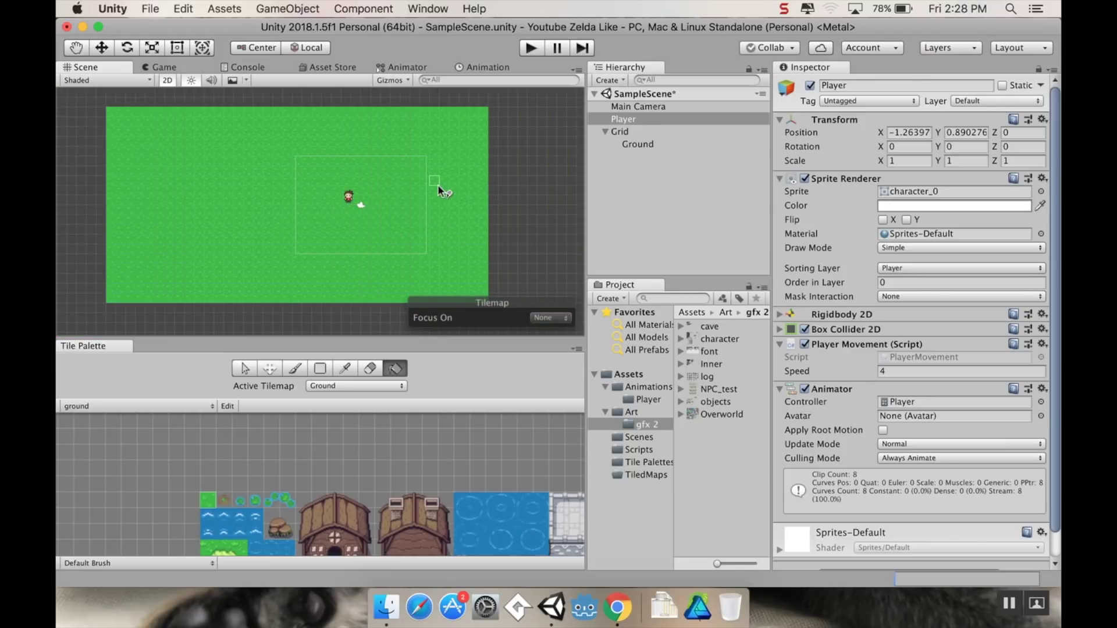
key(super+z)
mouse_move(357, 201)
mouse_down()
mouse_move(289, 331)
mouse_move(299, 242)
mouse_move(249, 113)
mouse_move(214, 107)
mouse_move(509, 305)
mouse_move(354, 248)
mouse_move(491, 262)
mouse_move(356, 244)
mouse_move(280, 131)
mouse_move(249, 112)
mouse_move(361, 169)
mouse_move(320, 169)
mouse_move(386, 256)
mouse_move(580, 288)
mouse_move(386, 256)
mouse_up()
Step: Undo the painted grass column and clear the leftover grass strip
click(294, 370)
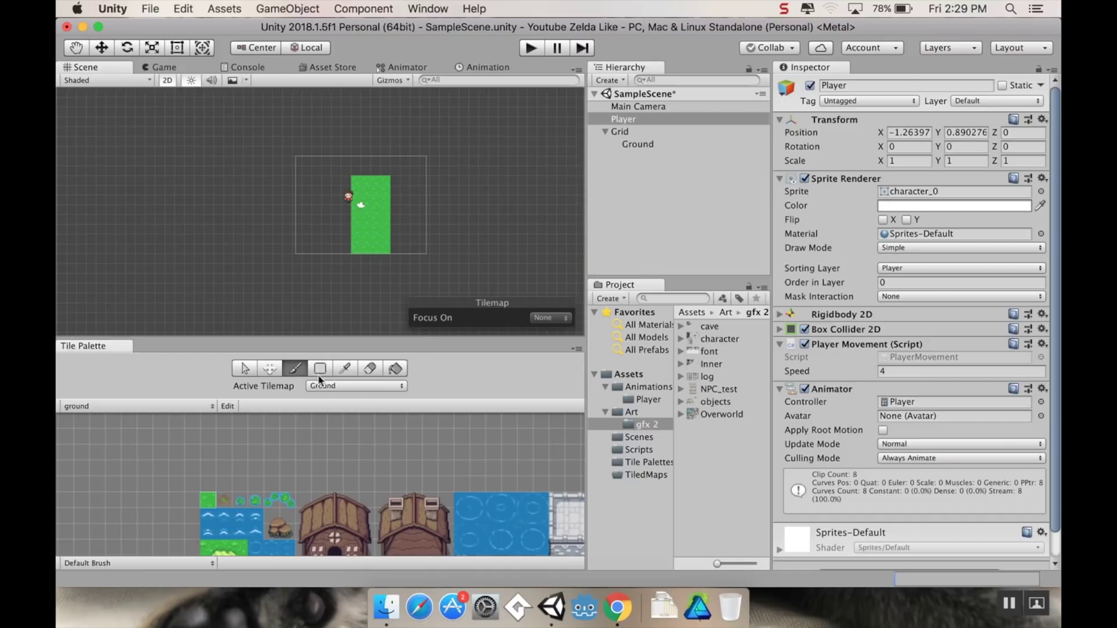
click(320, 368)
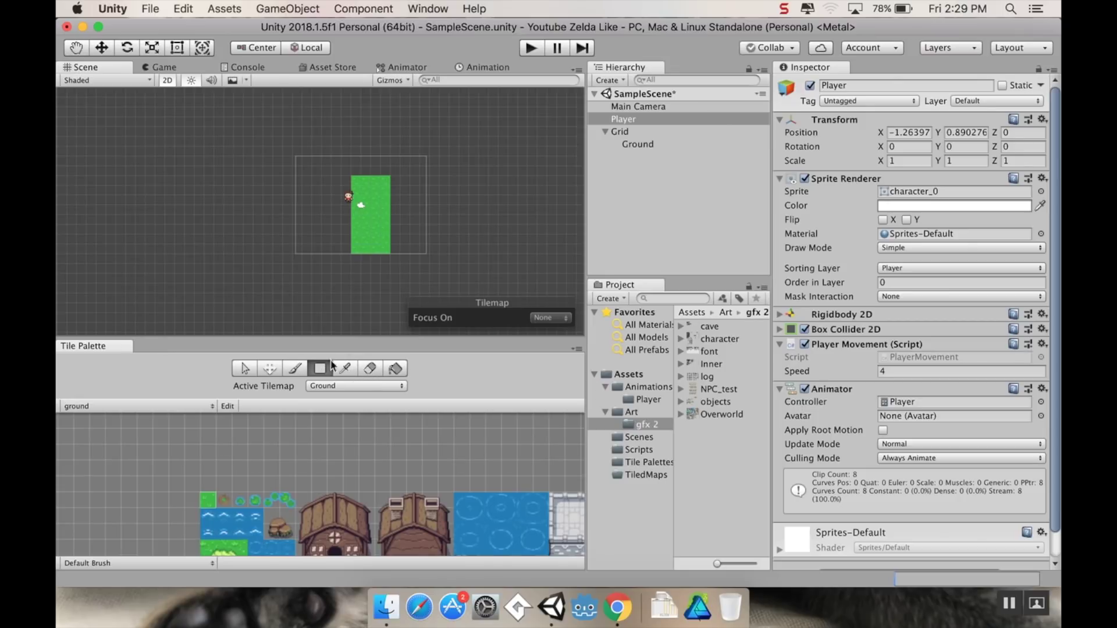
key(super+z)
key(super+z)
key(super+z)
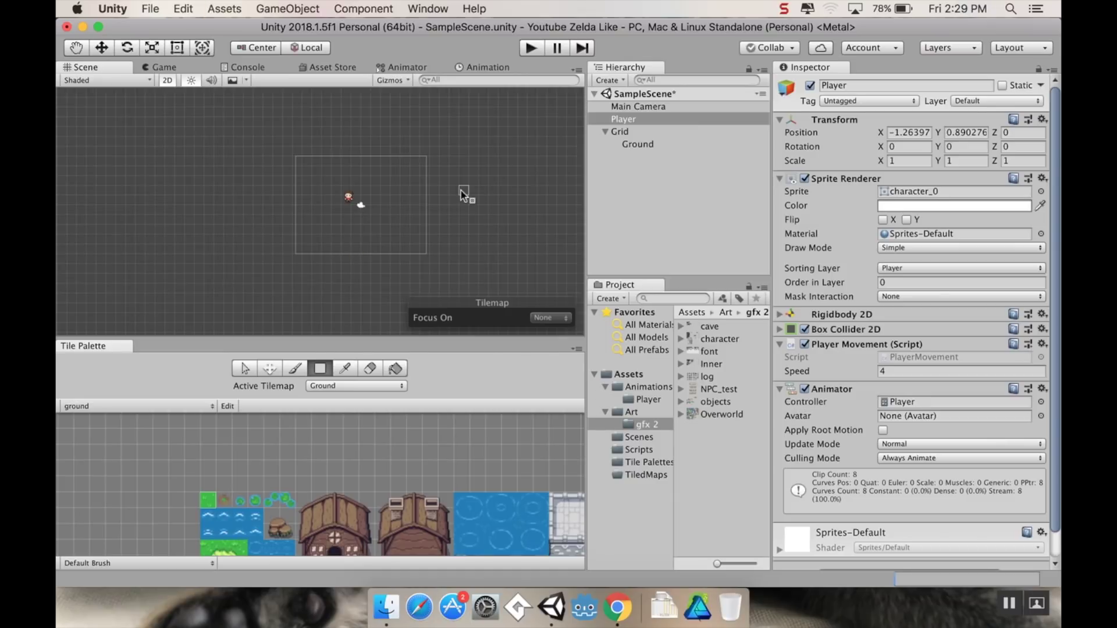
middle_drag(364, 199, 385, 246)
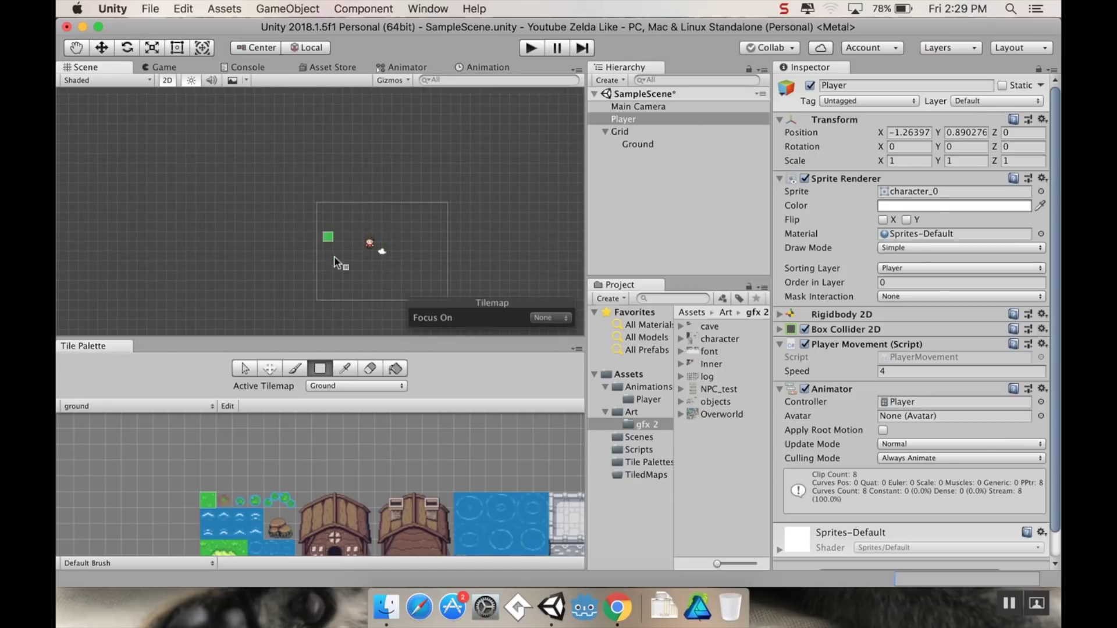
Step: Box-fill a large grass rectangle around the player and pan over it
mouse_move(226, 115)
mouse_down()
mouse_move(453, 274)
mouse_move(448, 305)
mouse_move(466, 320)
mouse_up()
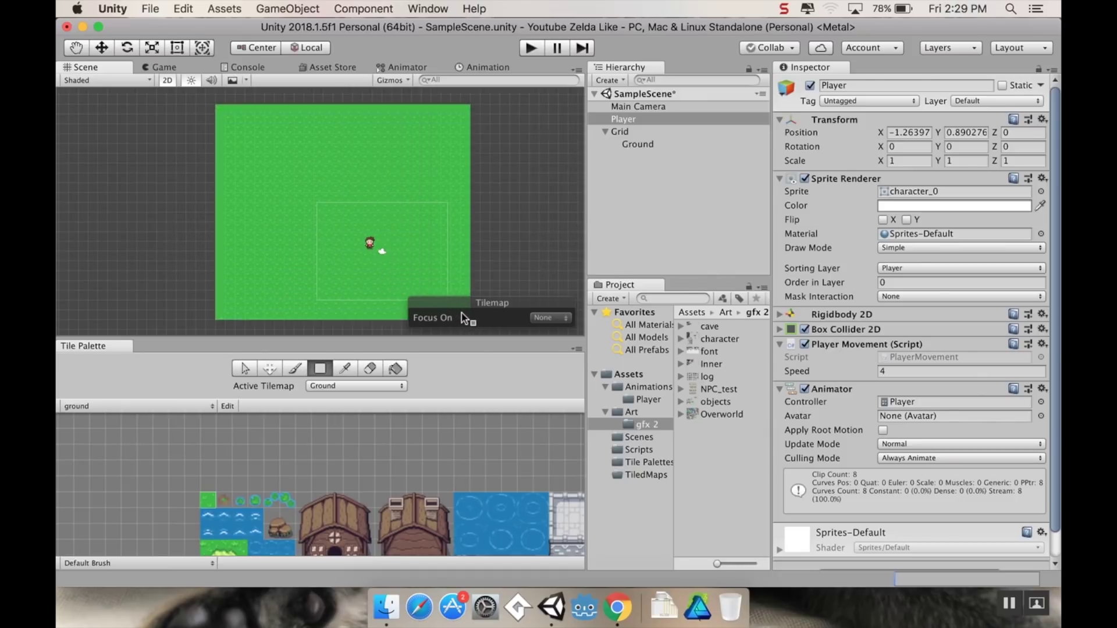
middle_drag(414, 198, 391, 189)
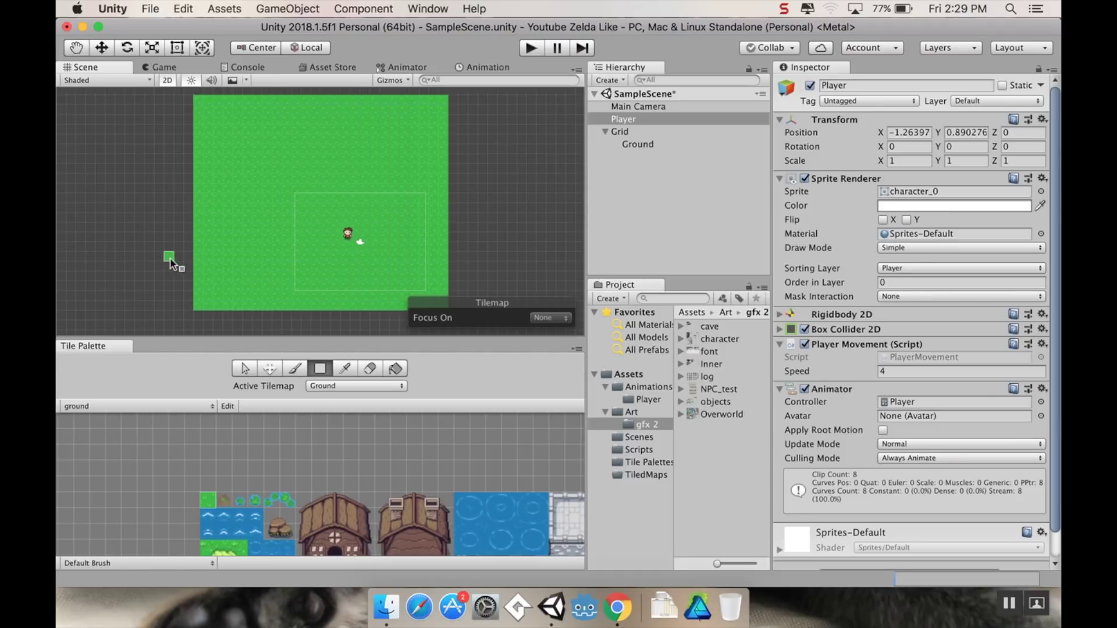
middle_drag(336, 243, 344, 221)
scroll(343, 242, up, 3)
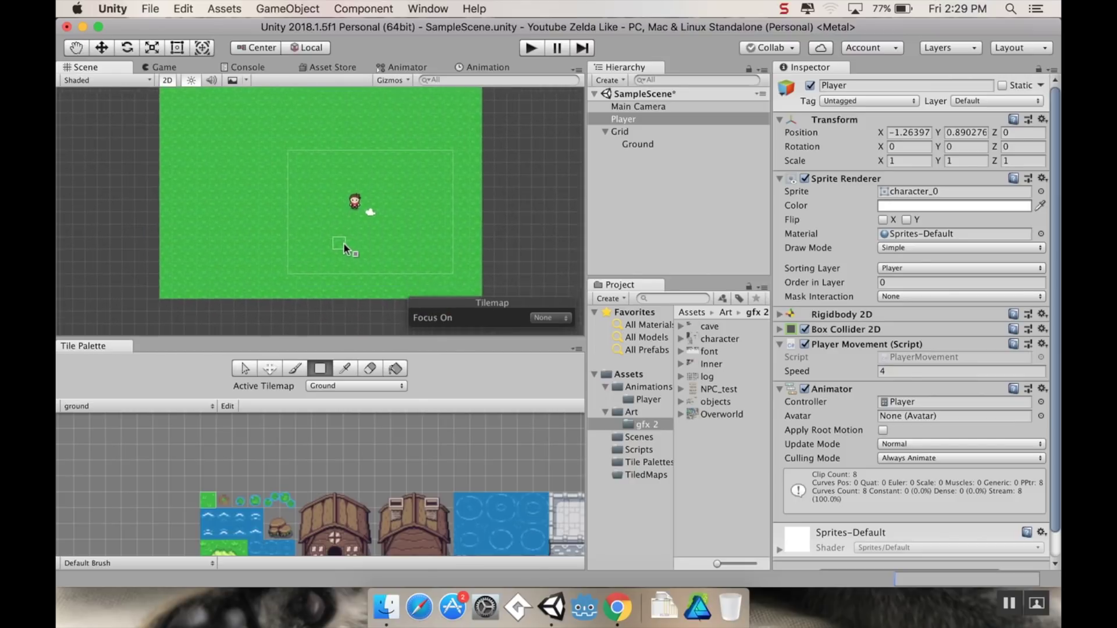
scroll(343, 242, up, 2)
middle_drag(271, 169, 340, 233)
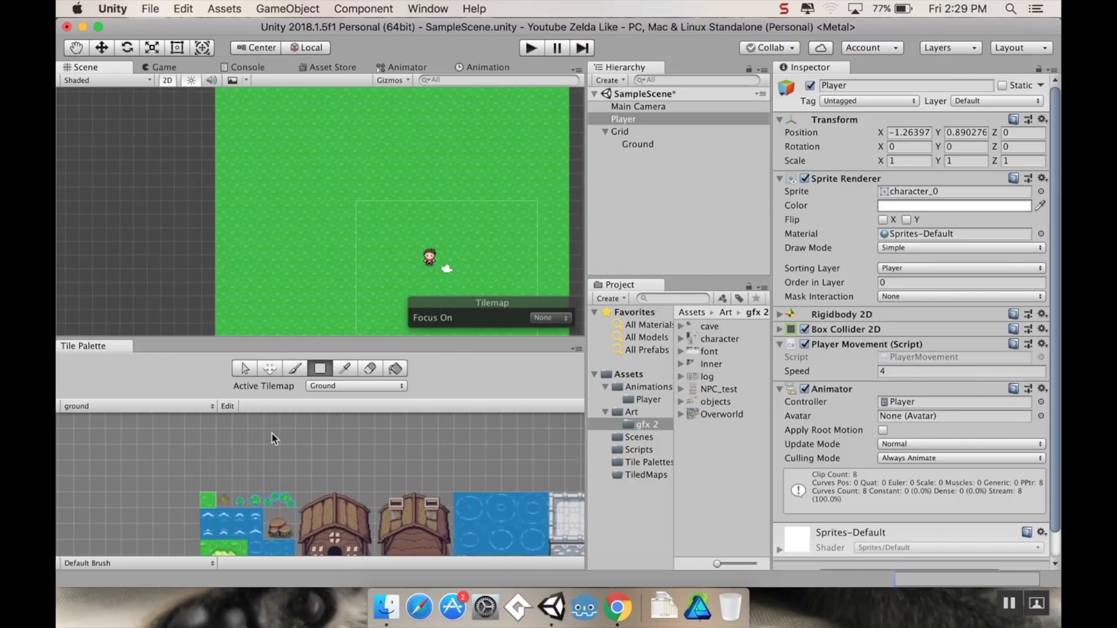
Step: Pan and zoom the Tile Palette until the dirt and grass-edge path tiles are visible
scroll(275, 445, down, 3)
middle_drag(265, 504, 270, 424)
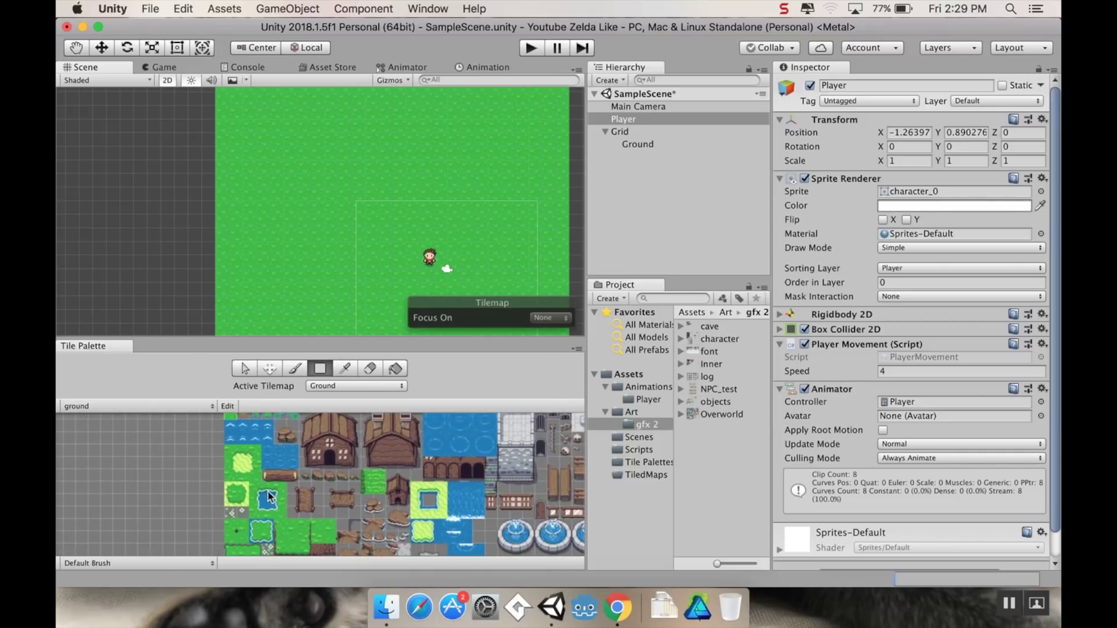
middle_drag(268, 476, 272, 461)
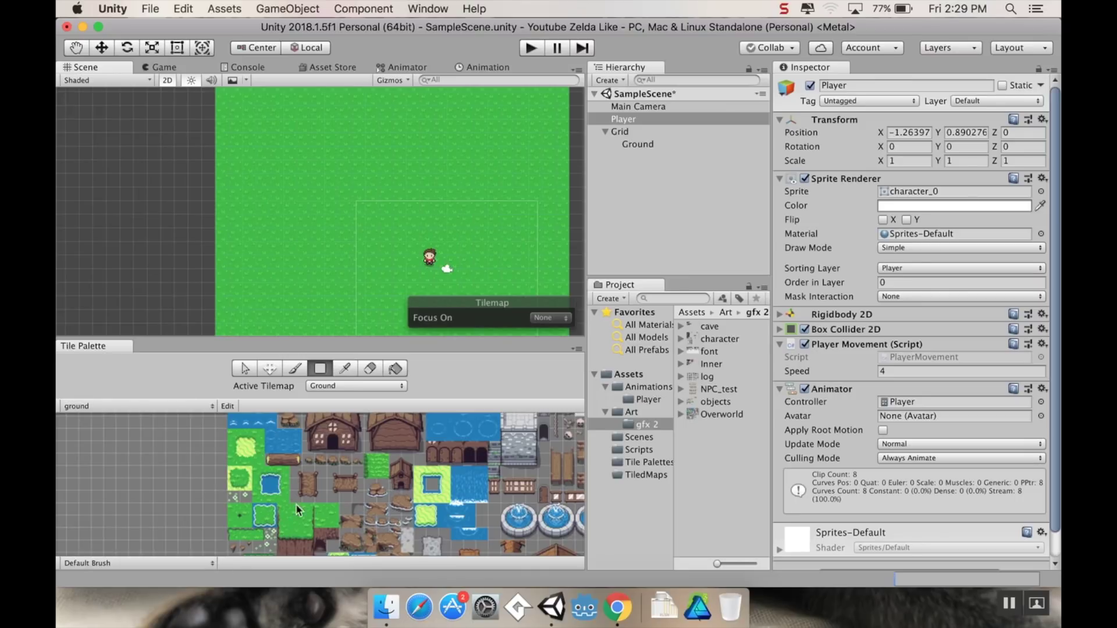
middle_drag(289, 504, 270, 438)
middle_drag(283, 283, 243, 187)
middle_drag(291, 228, 278, 274)
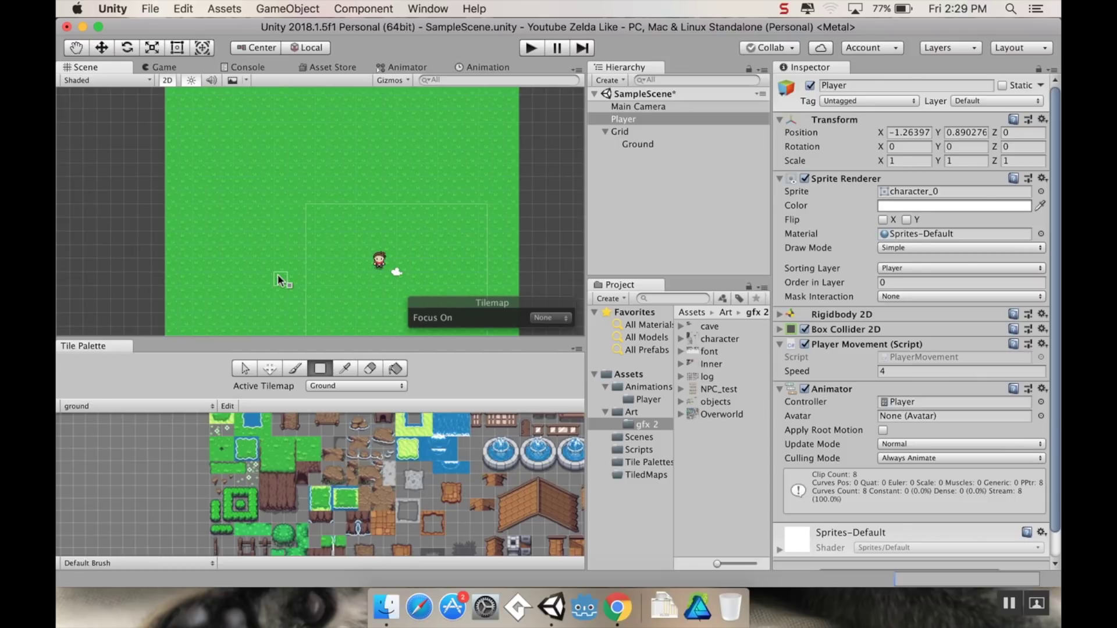
scroll(309, 456, down, 3)
middle_drag(302, 459, 274, 400)
middle_drag(285, 542, 288, 412)
middle_drag(258, 486, 290, 504)
scroll(249, 499, up, 3)
scroll(249, 498, up, 3)
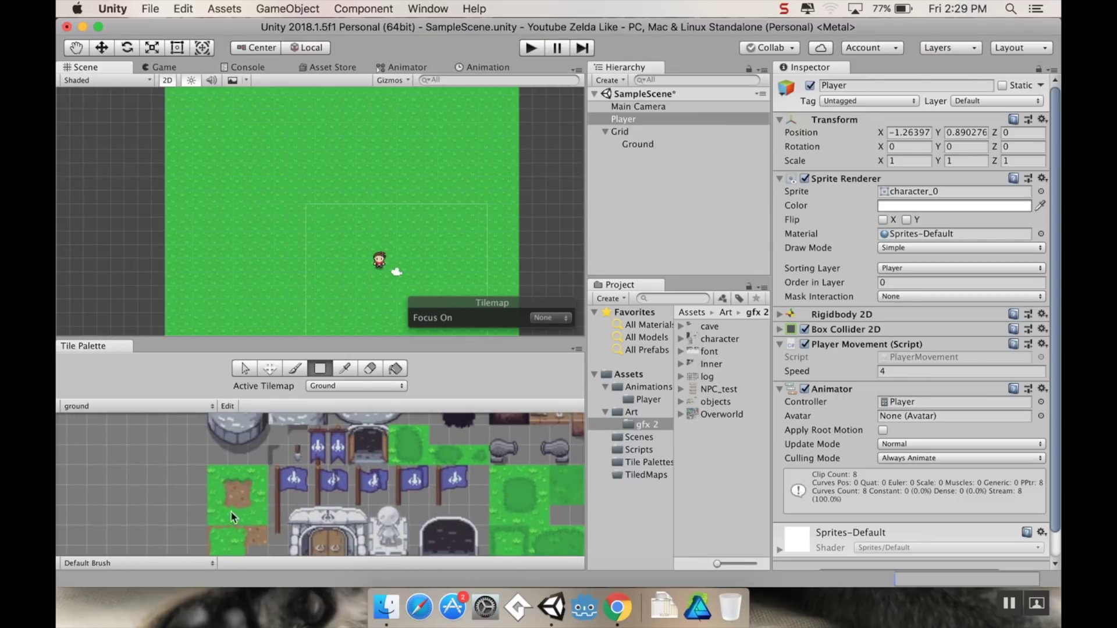
Step: Paint a horizontal dirt path with grass edges running in from the left toward the player
click(225, 531)
click(236, 513)
drag(330, 280, 335, 280)
click(238, 477)
drag(176, 243, 330, 241)
click(237, 495)
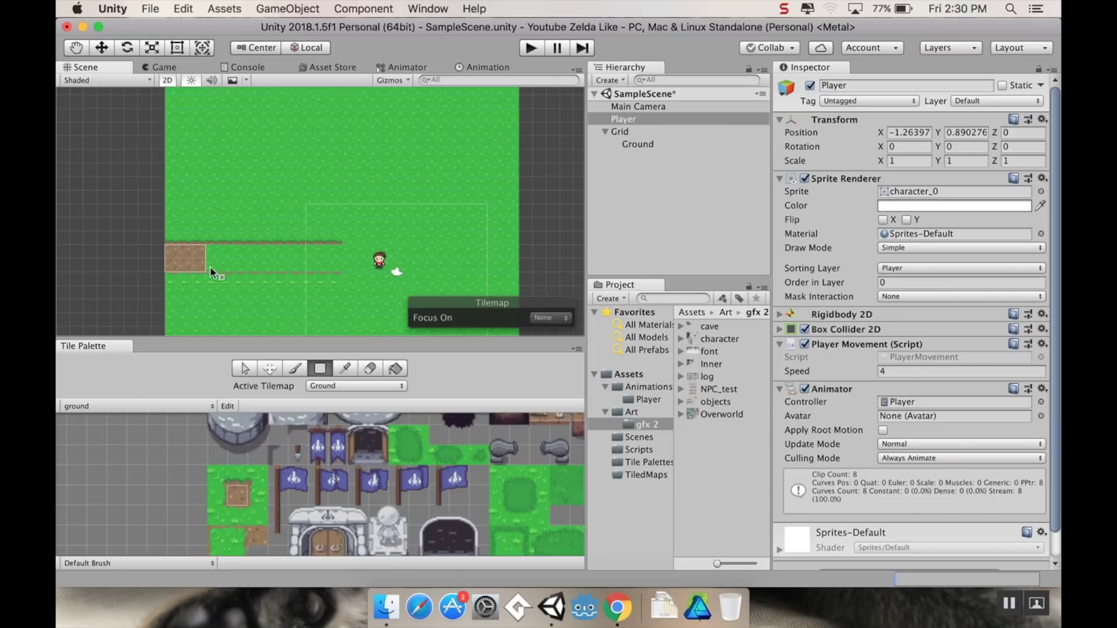
drag(321, 268, 332, 267)
Step: Paint a vertical dirt path column with grass edges running up to the map's top edge
middle_drag(306, 295, 224, 261)
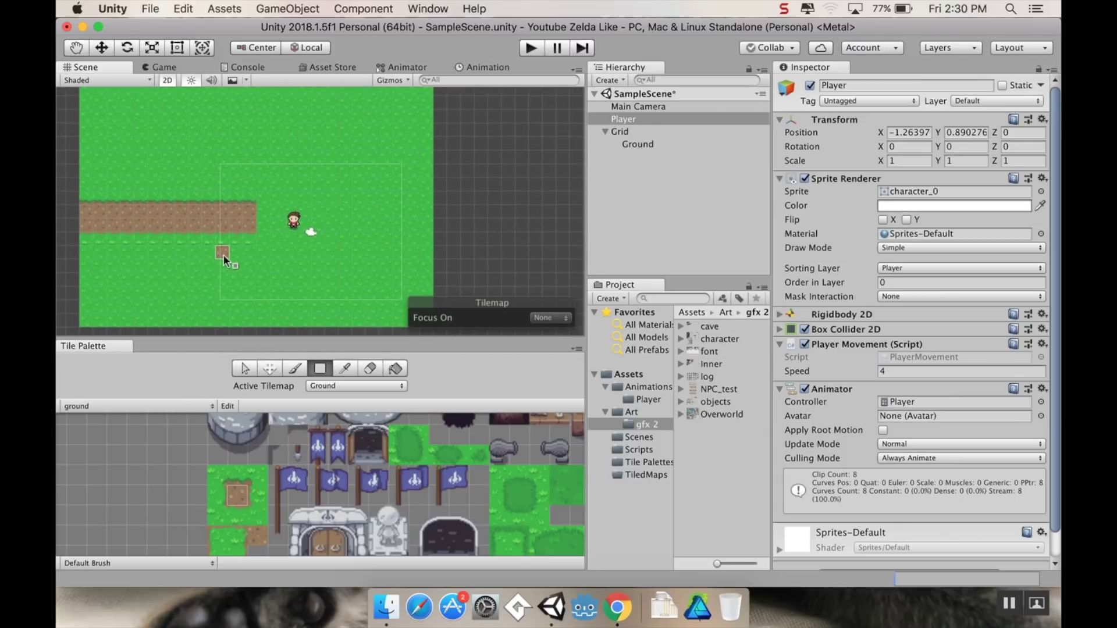
middle_drag(293, 220, 233, 145)
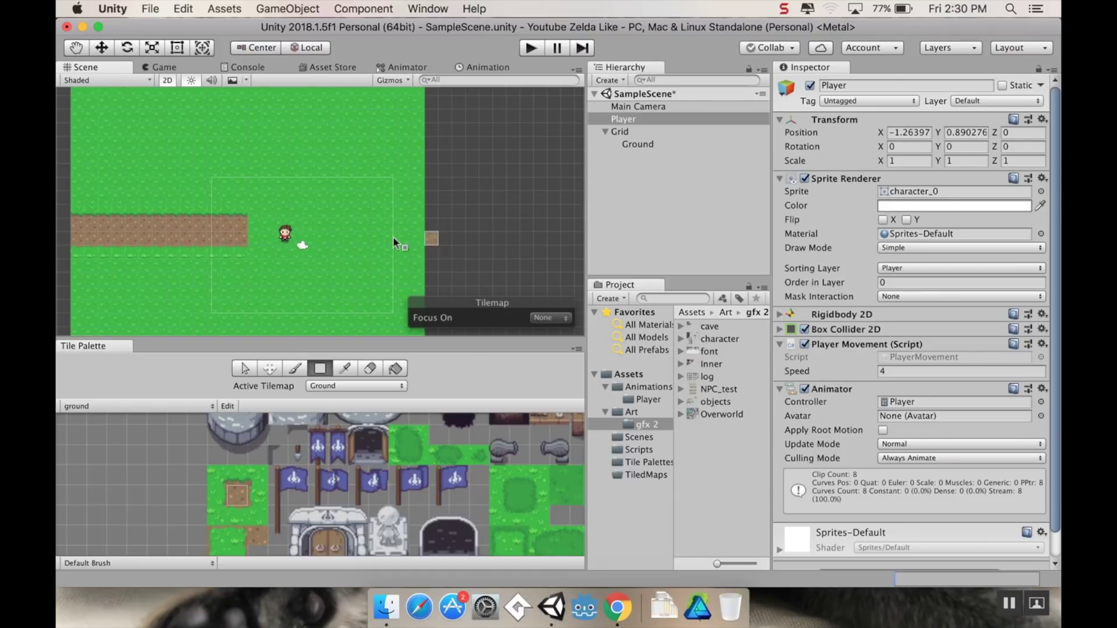
scroll(294, 293, up, 2)
scroll(287, 284, up, 3)
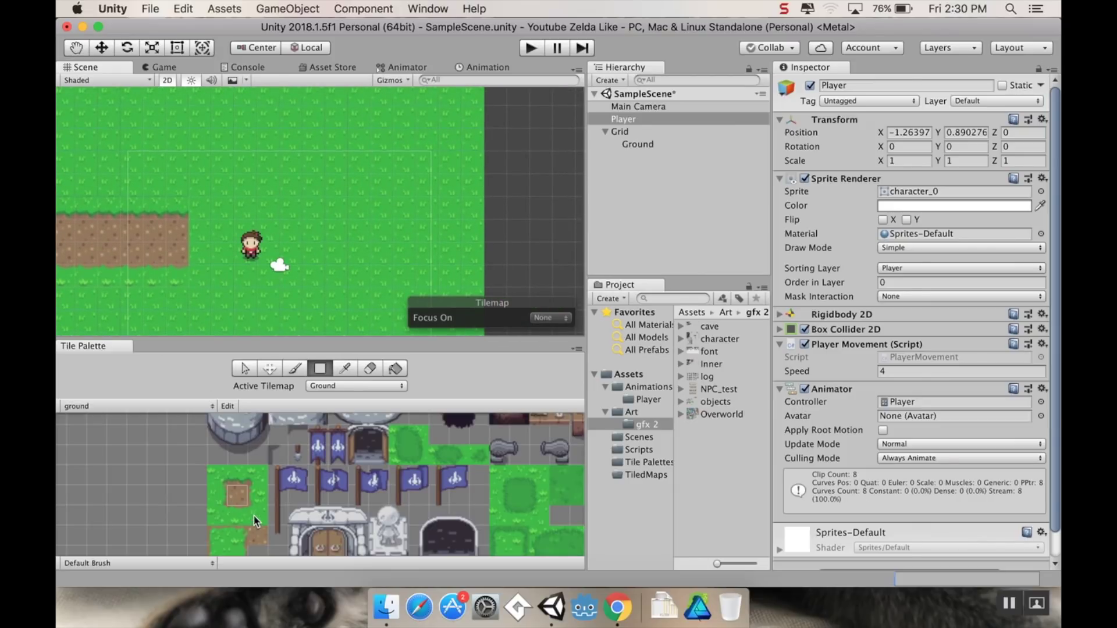
middle_drag(239, 490, 245, 444)
middle_drag(276, 234, 240, 272)
click(262, 450)
middle_drag(240, 174, 233, 279)
drag(180, 146, 180, 326)
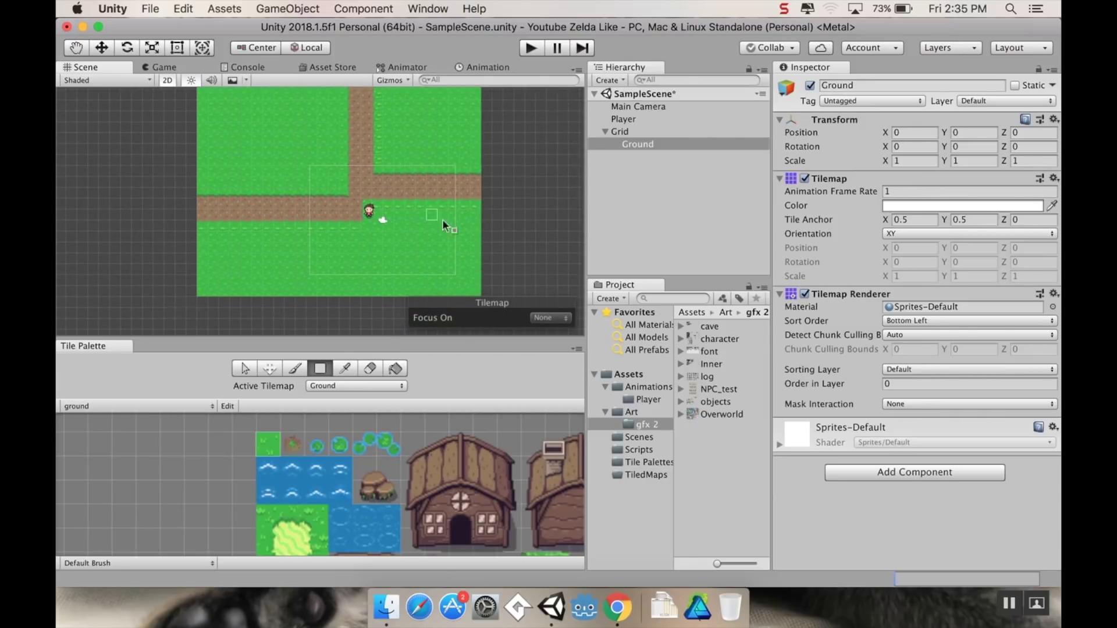
Step: Add a new Tilemap under Grid and rename it 'Collision'
right_click(625, 132)
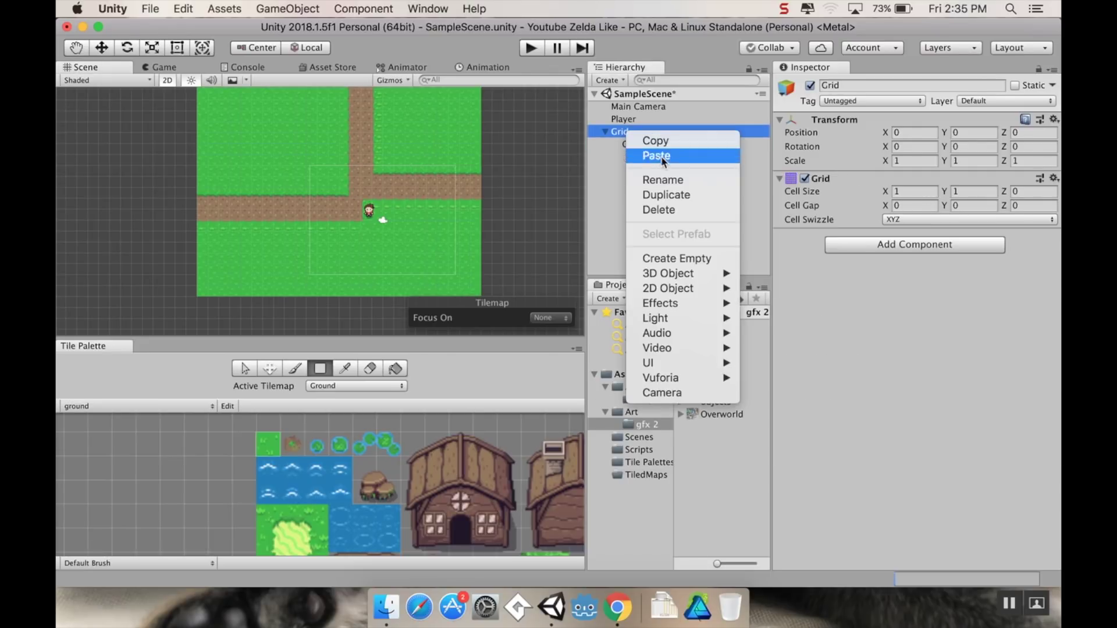
mouse_move(707, 294)
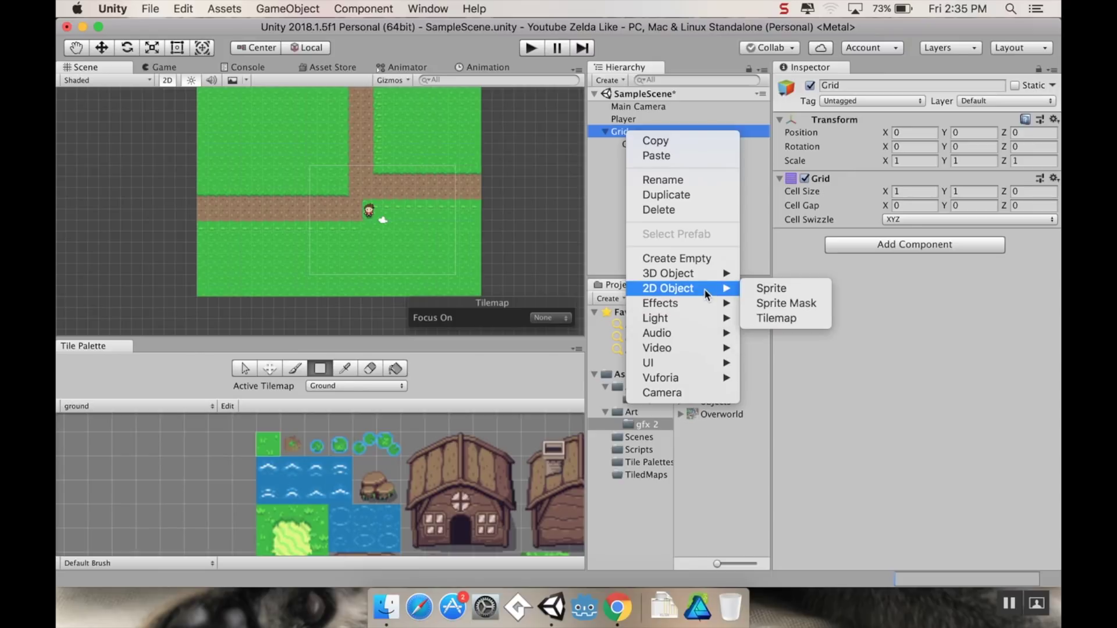
click(777, 318)
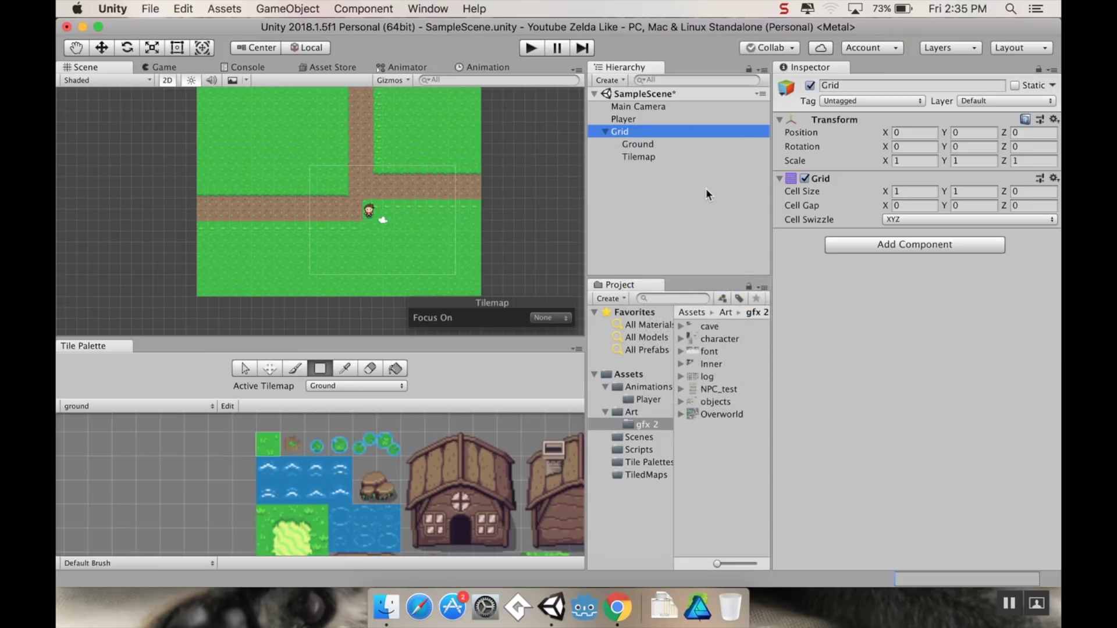
click(648, 157)
click(648, 156)
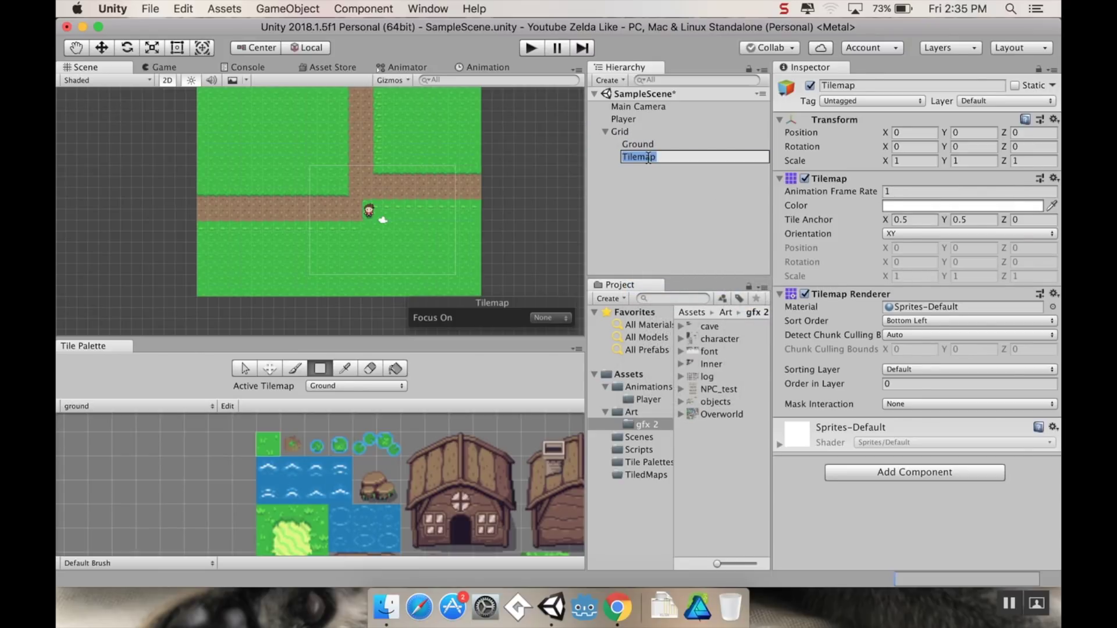
text(Collision)
key(Return)
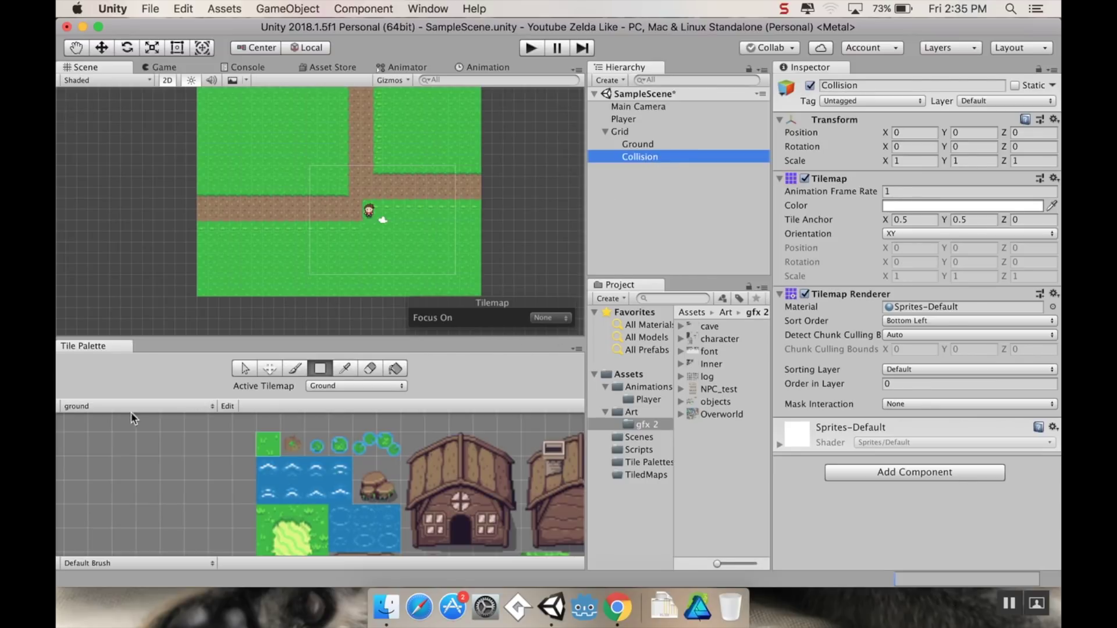
Step: Make Collision the palette's active tilemap and set its Order in Layer to 1
click(379, 387)
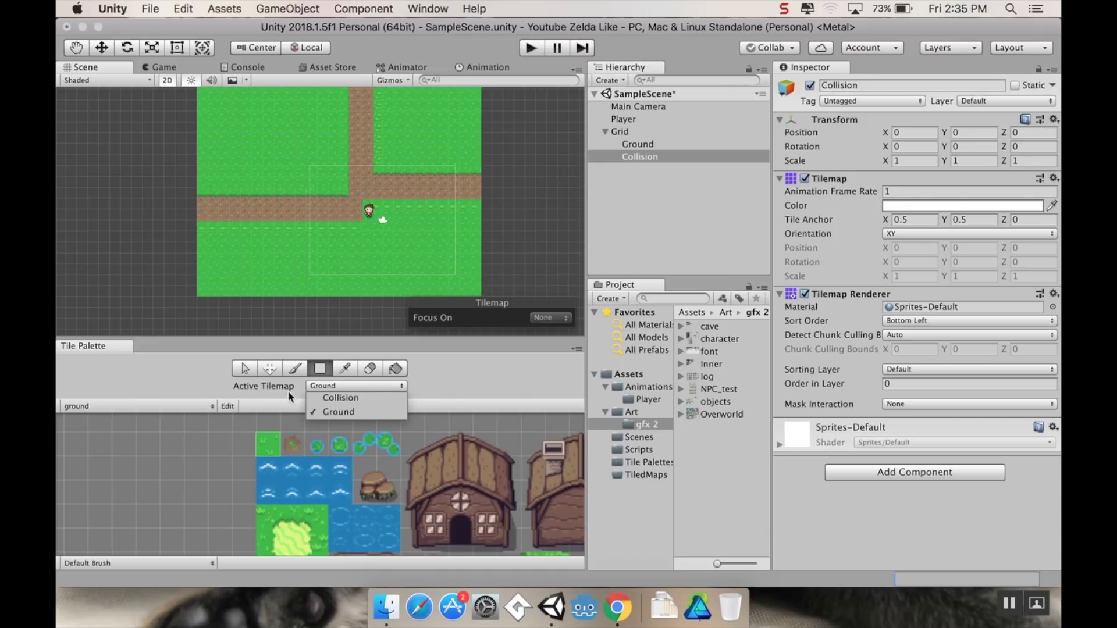
click(369, 399)
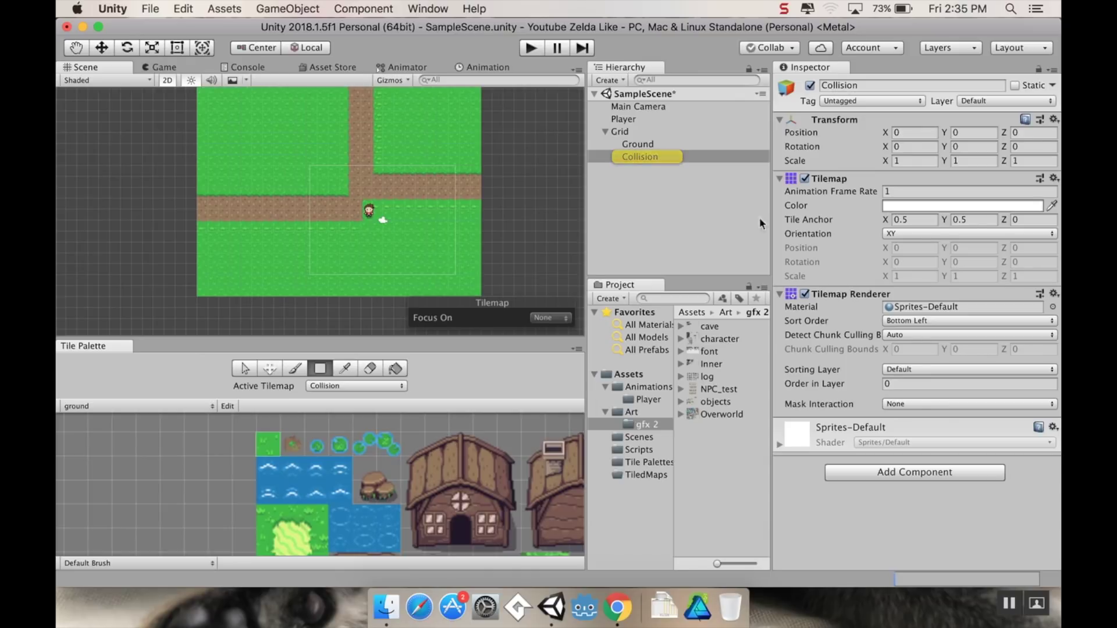
click(890, 384)
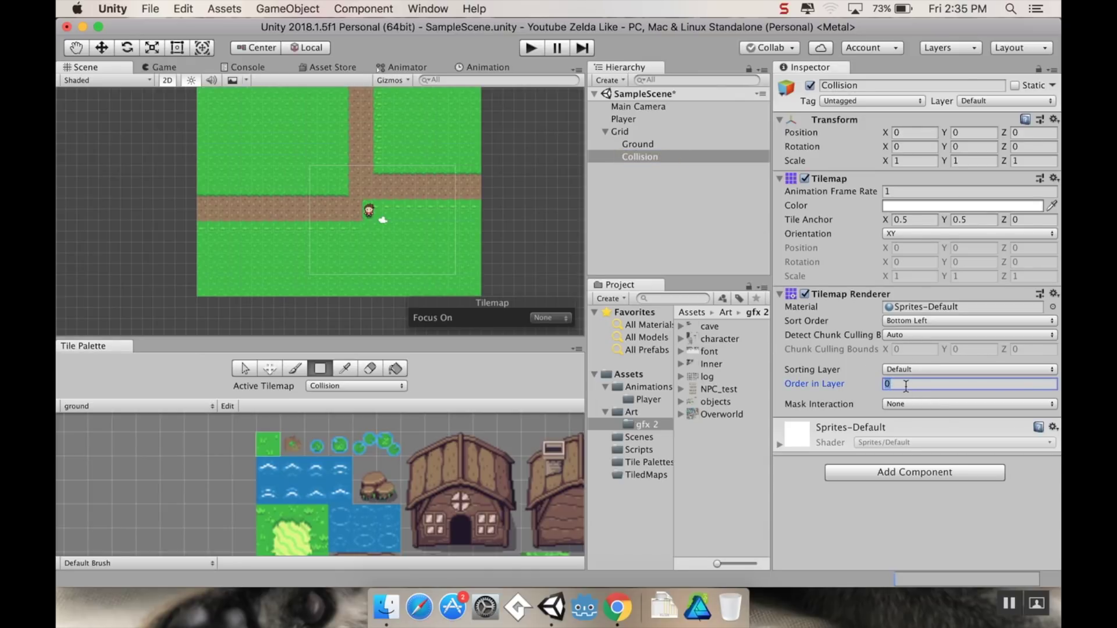
text(1)
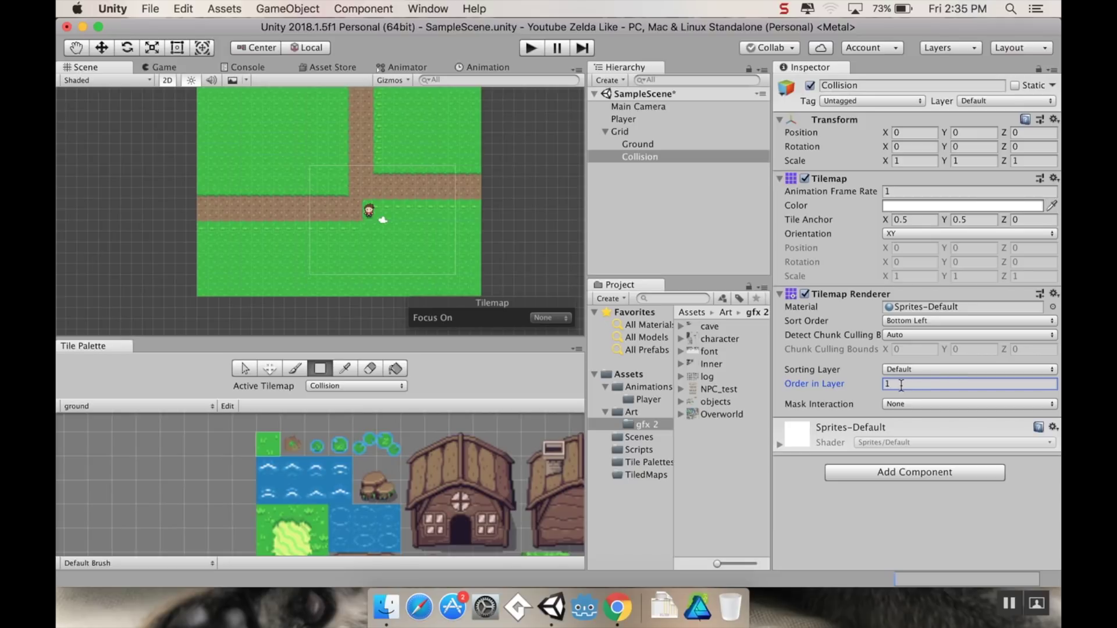
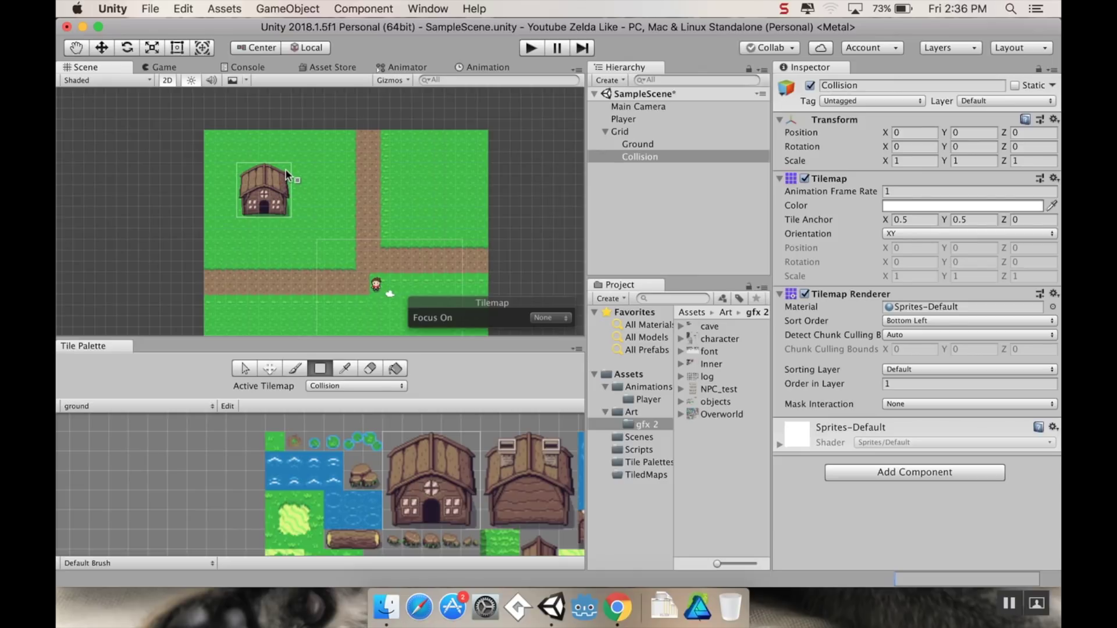
Step: Paint 2x2 rock blocks onto the grass of the Collision tilemap
middle_drag(289, 242, 327, 156)
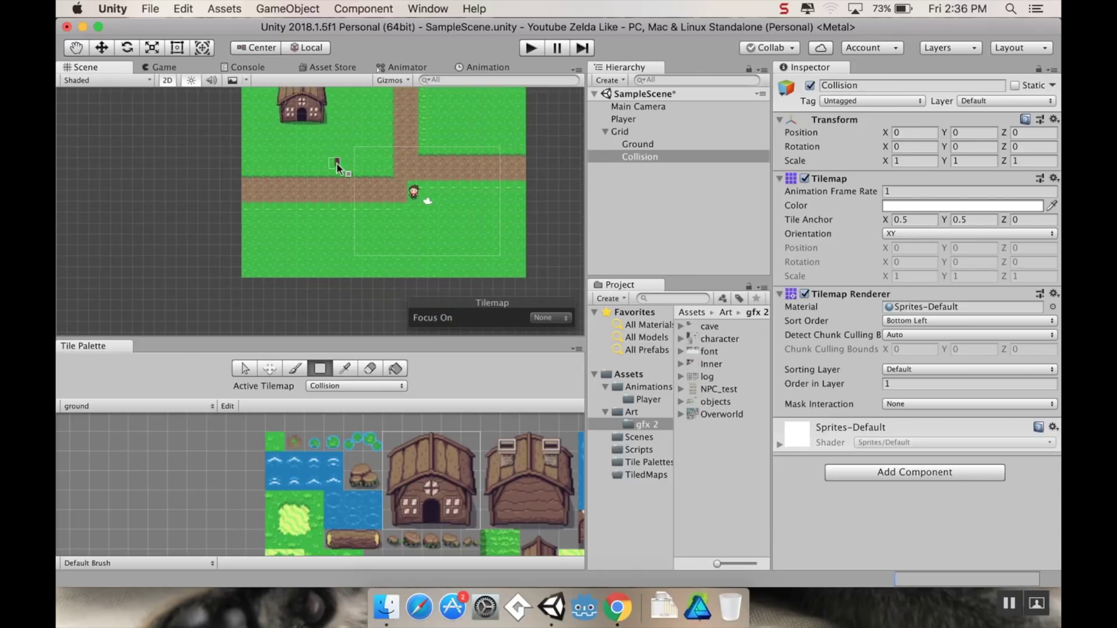
middle_drag(473, 543, 351, 470)
scroll(360, 483, down, 5)
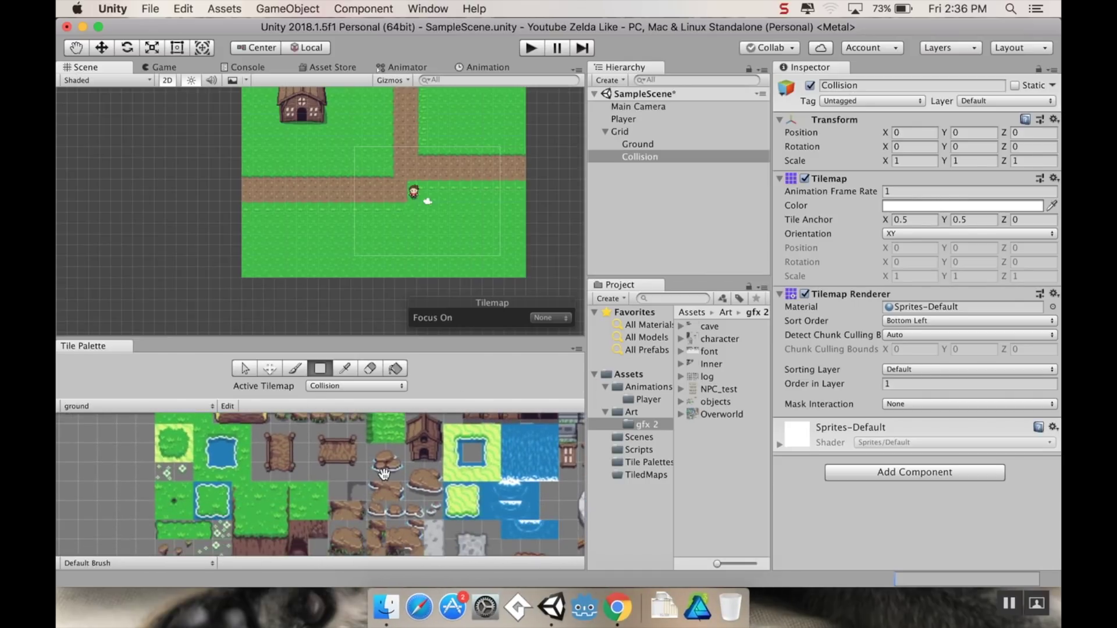
drag(367, 483, 385, 502)
scroll(407, 201, up, 5)
scroll(407, 200, right, 2)
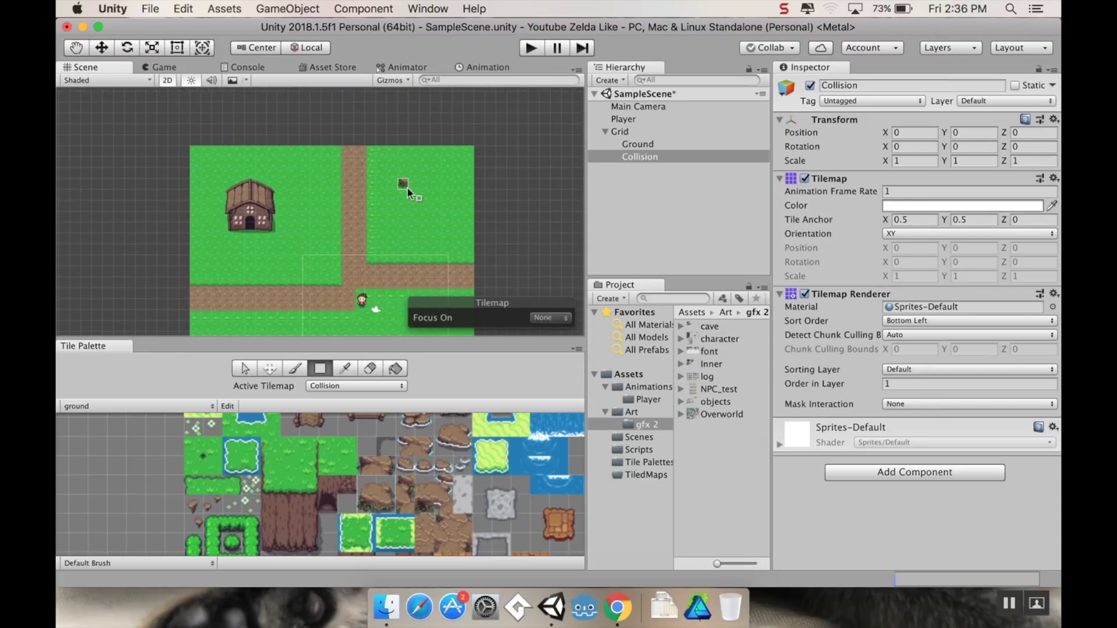
click(402, 219)
scroll(371, 253, down, 5)
scroll(371, 253, right, 3)
drag(362, 229, 386, 221)
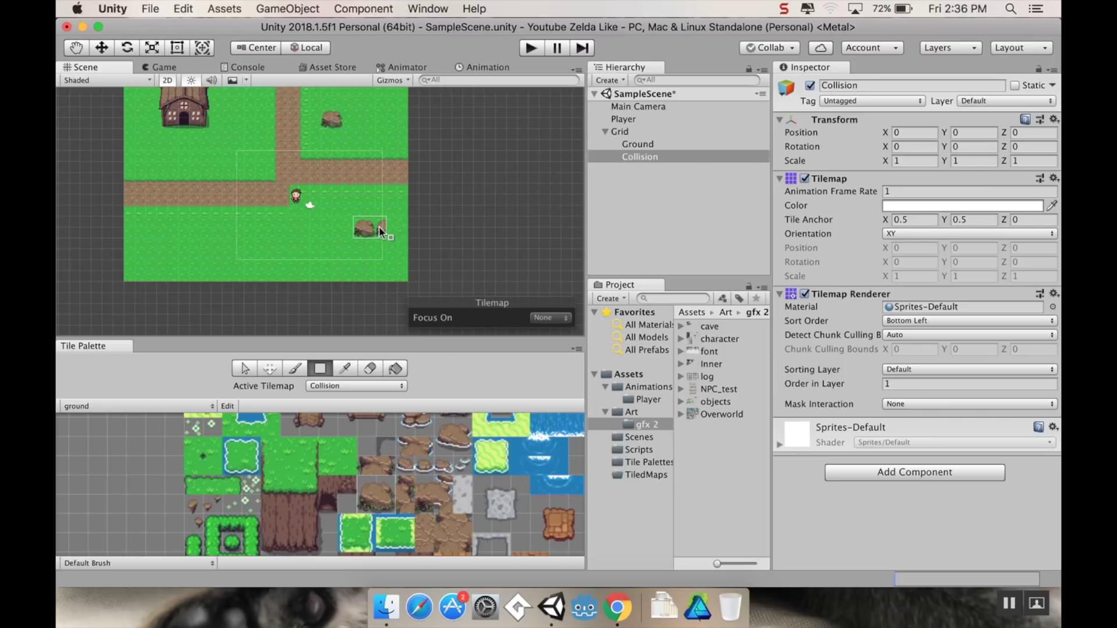
scroll(373, 229, left, 3)
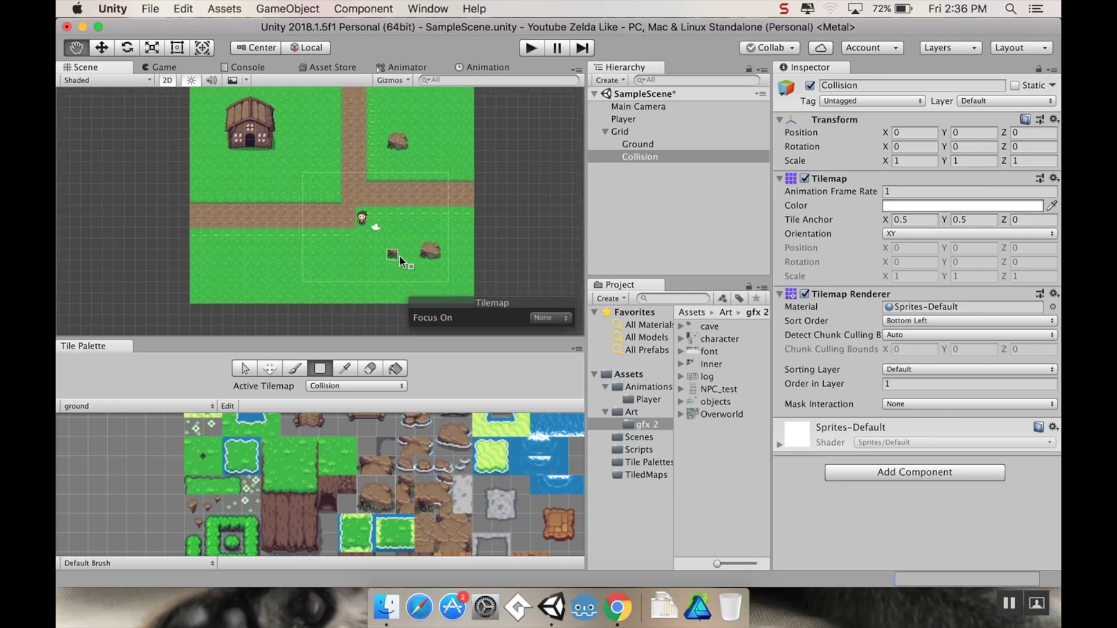
scroll(319, 523, down, 5)
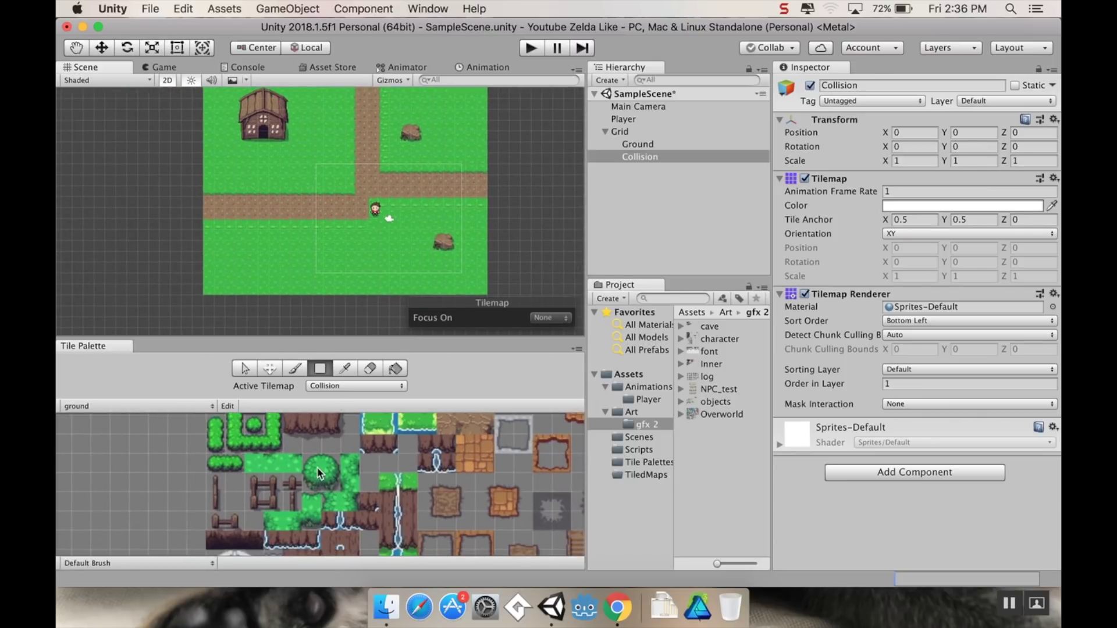
Step: Paint a round 2x2 bush beside the house
key(i)
drag(320, 467, 328, 481)
middle_drag(345, 193, 323, 273)
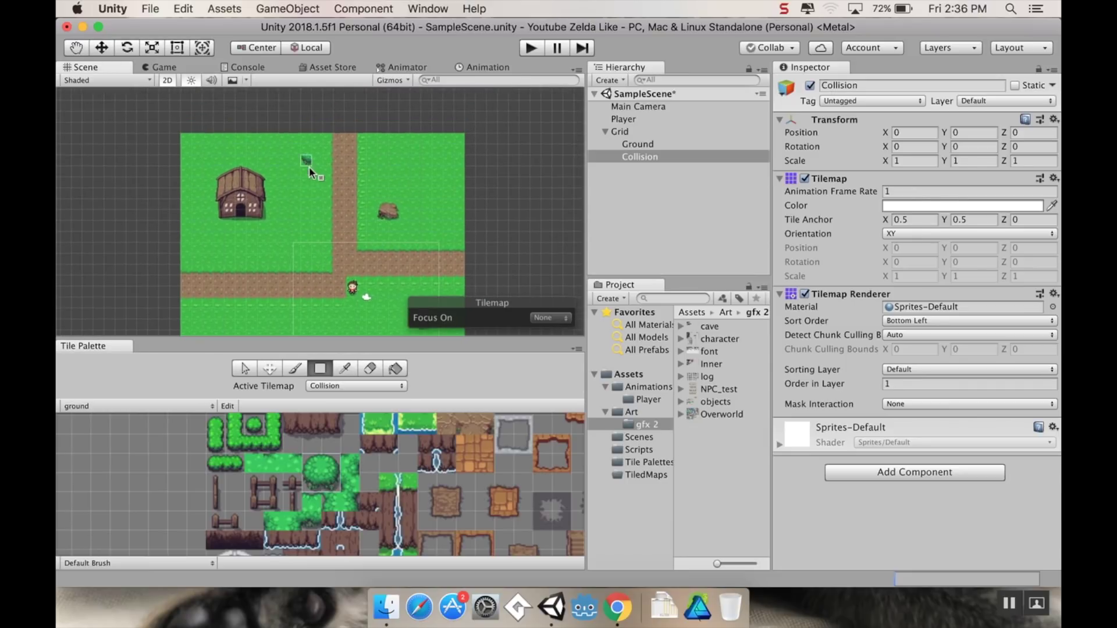
click(282, 214)
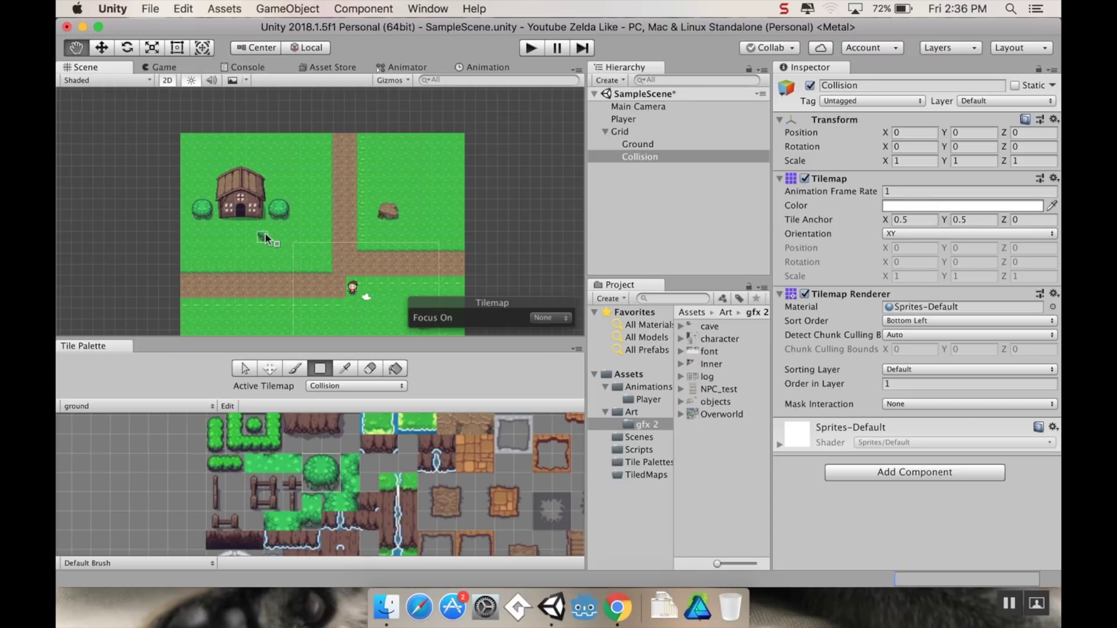
middle_drag(267, 233, 278, 211)
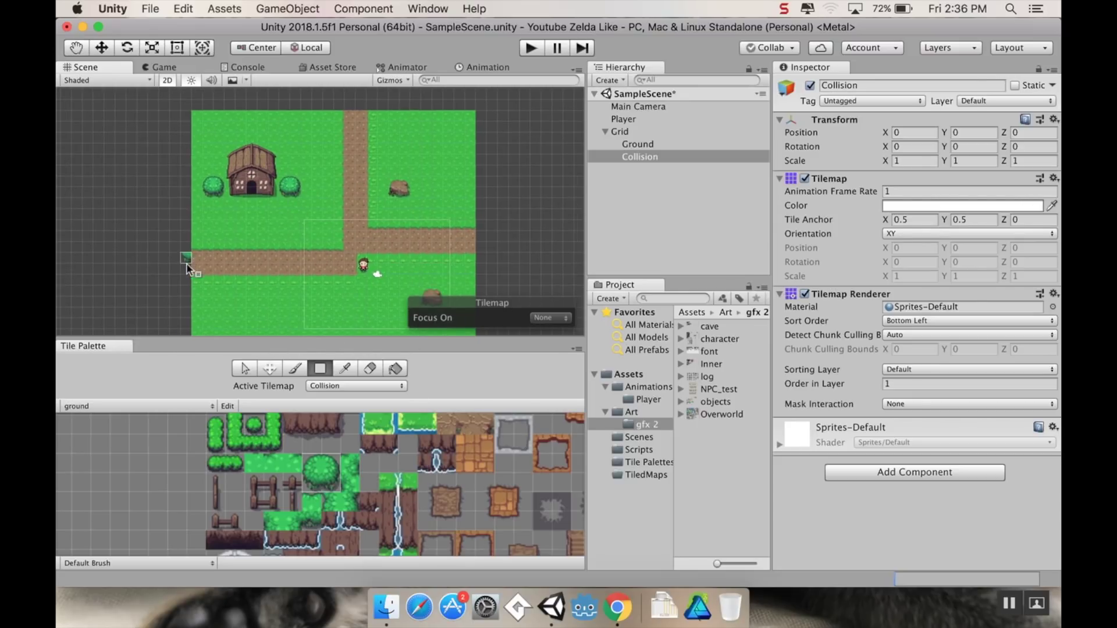
Step: Paint a strip of single bush tiles down the map's left edge
middle_drag(350, 271, 346, 148)
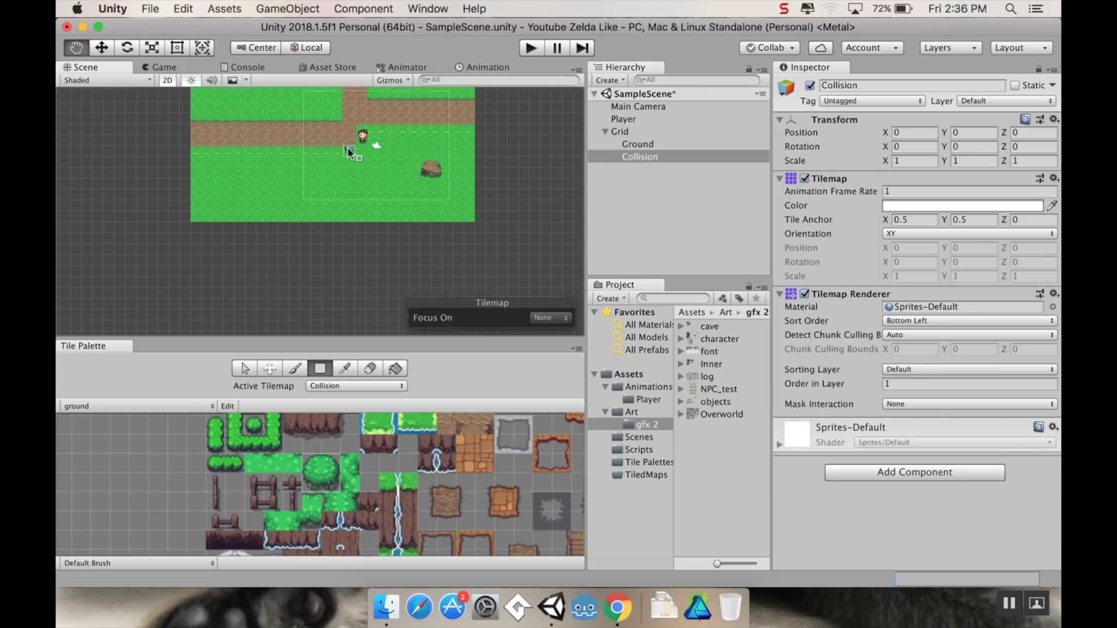
scroll(315, 497, down, 5)
scroll(297, 454, up, 5)
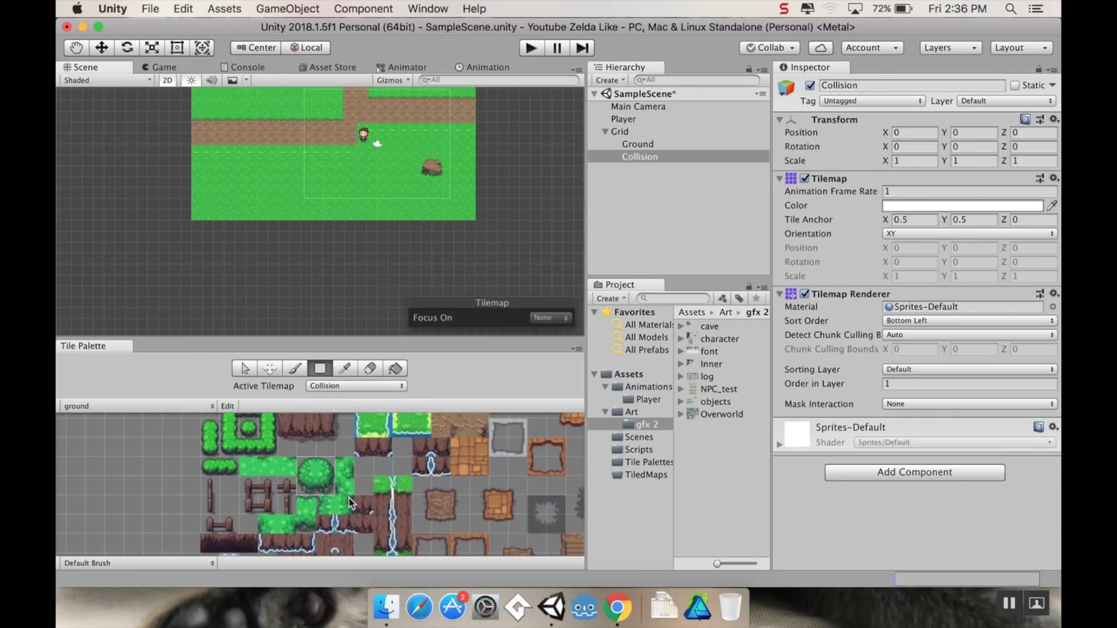
click(347, 502)
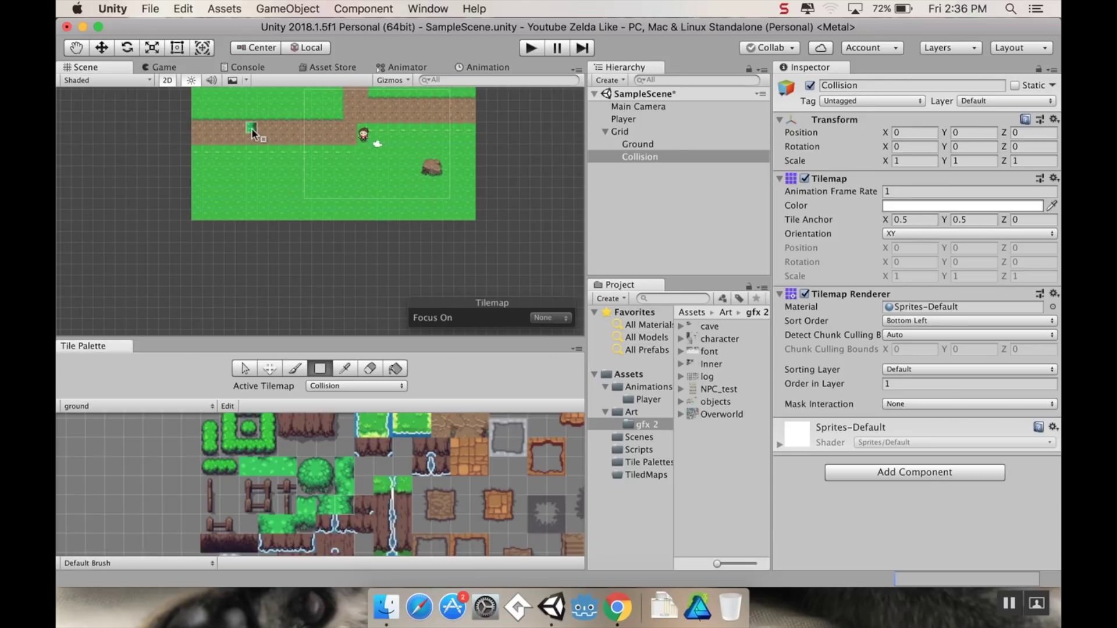
middle_drag(252, 128, 271, 273)
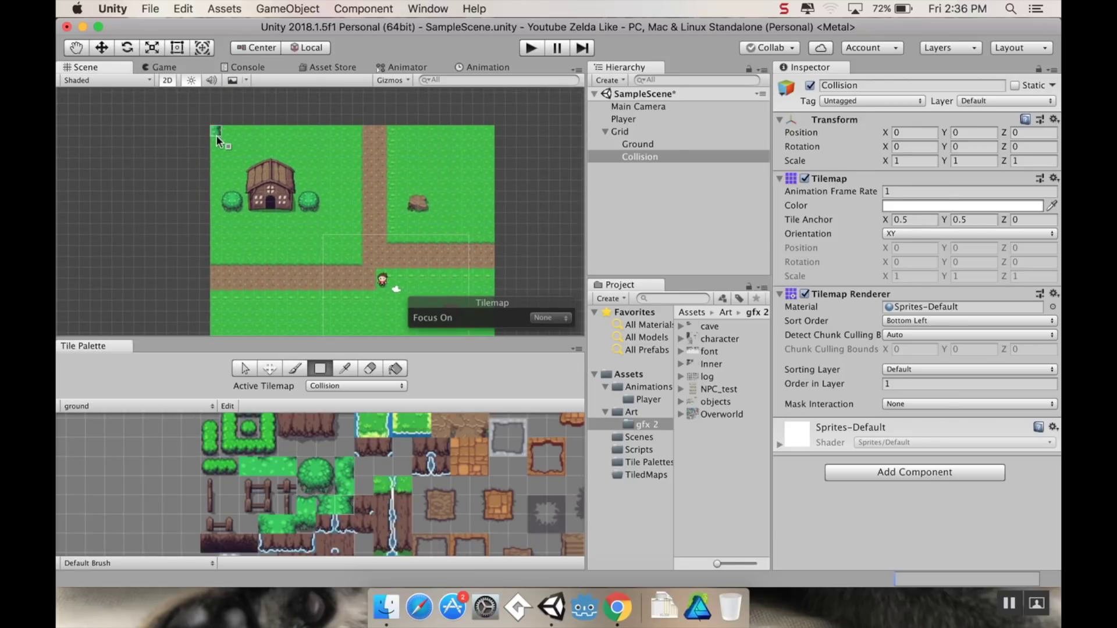
drag(217, 140, 218, 241)
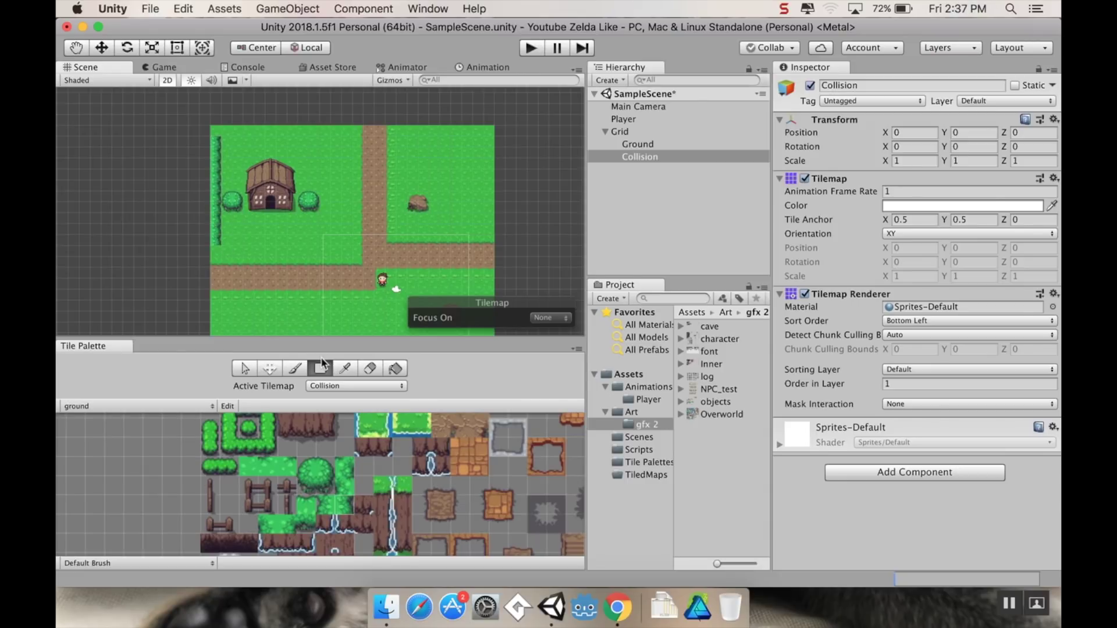
Step: Finish the left bush strip and paint a capped hedge row along the map's top edge
click(325, 487)
click(217, 254)
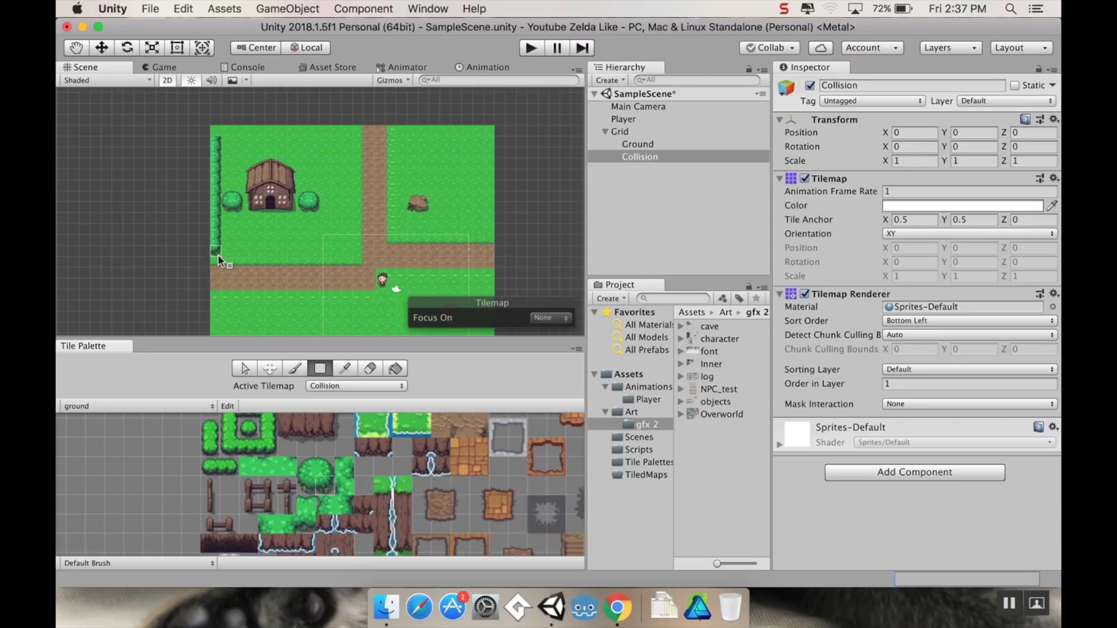
middle_drag(358, 231, 346, 246)
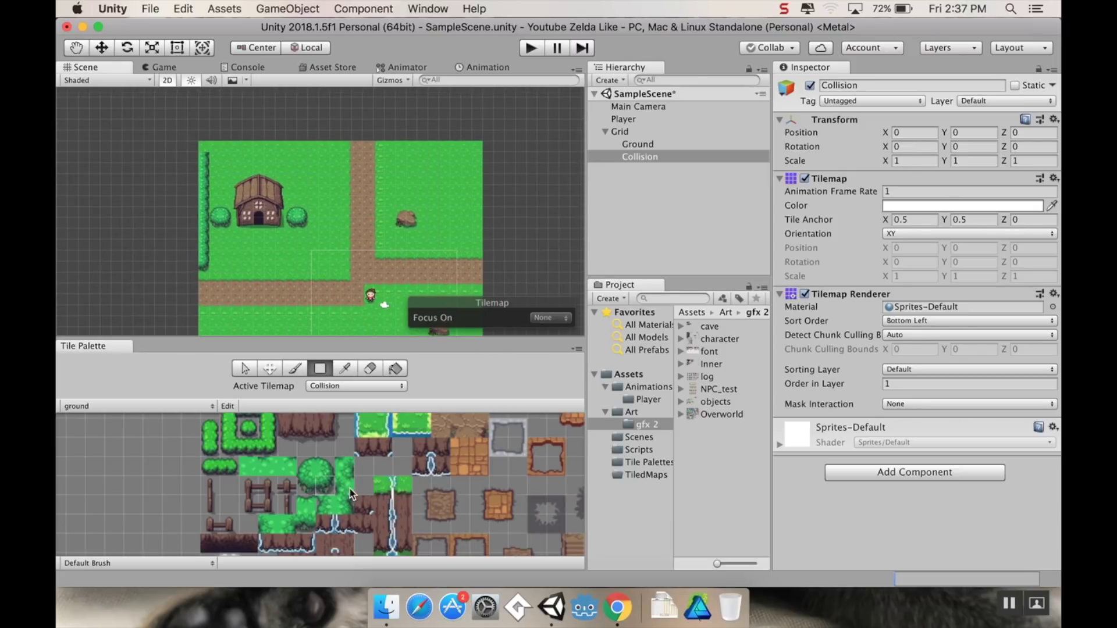
click(347, 472)
middle_drag(340, 505, 272, 441)
click(284, 483)
drag(212, 142, 337, 145)
click(305, 437)
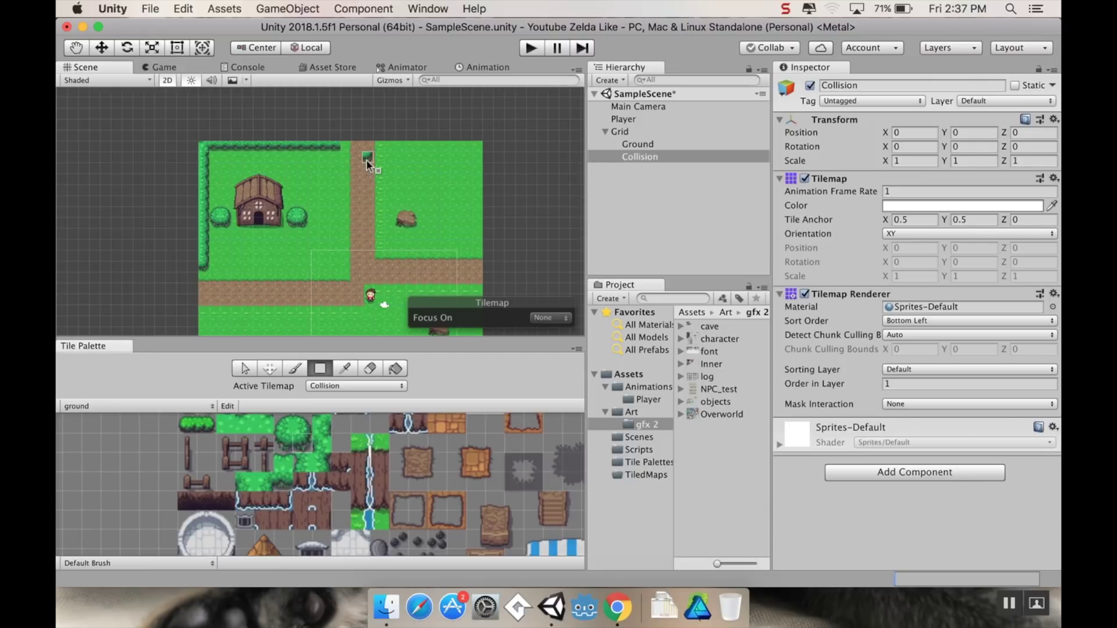
click(347, 148)
Step: Paint hedge columns down the map's left and right edges and extend the border hedges
mouse_move(305, 221)
middle_down()
mouse_move(281, 196)
mouse_move(225, 221)
middle_up()
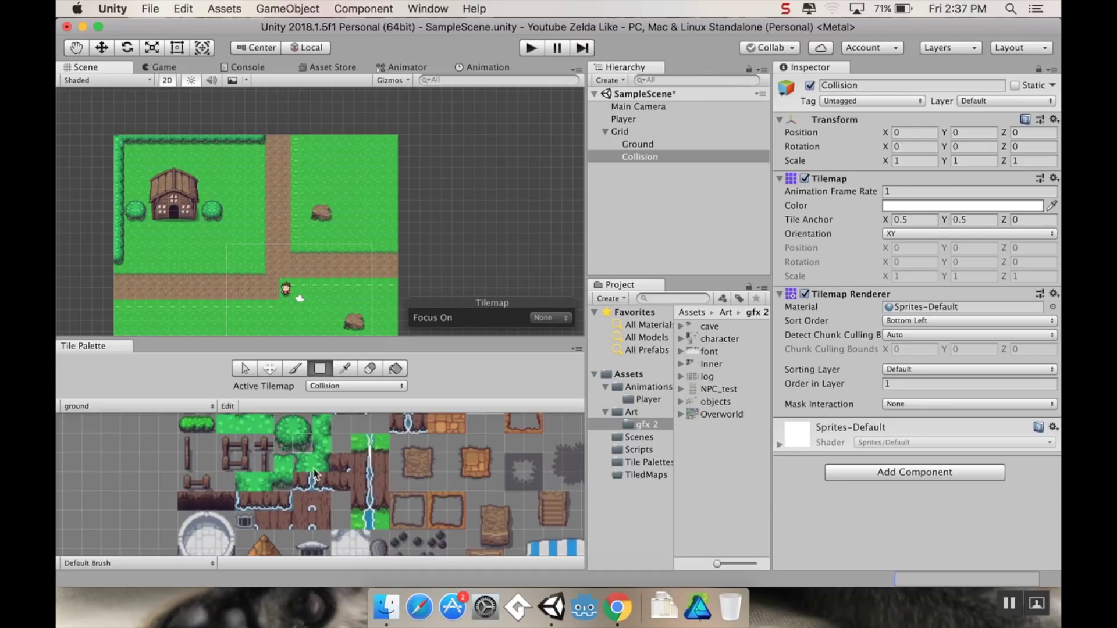
middle_drag(308, 462, 318, 492)
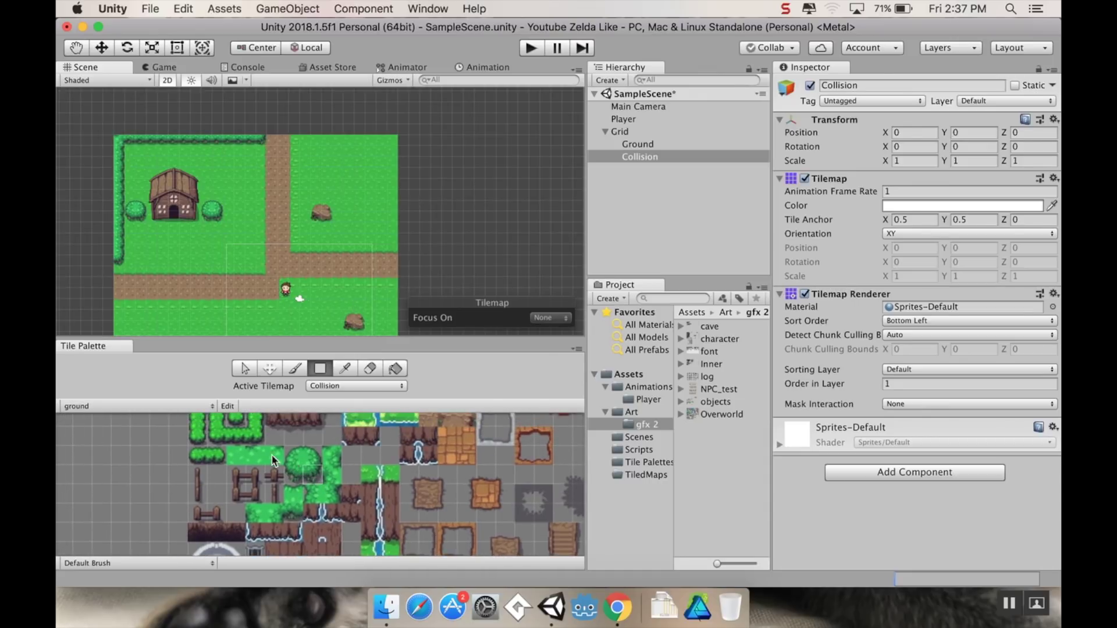
click(295, 513)
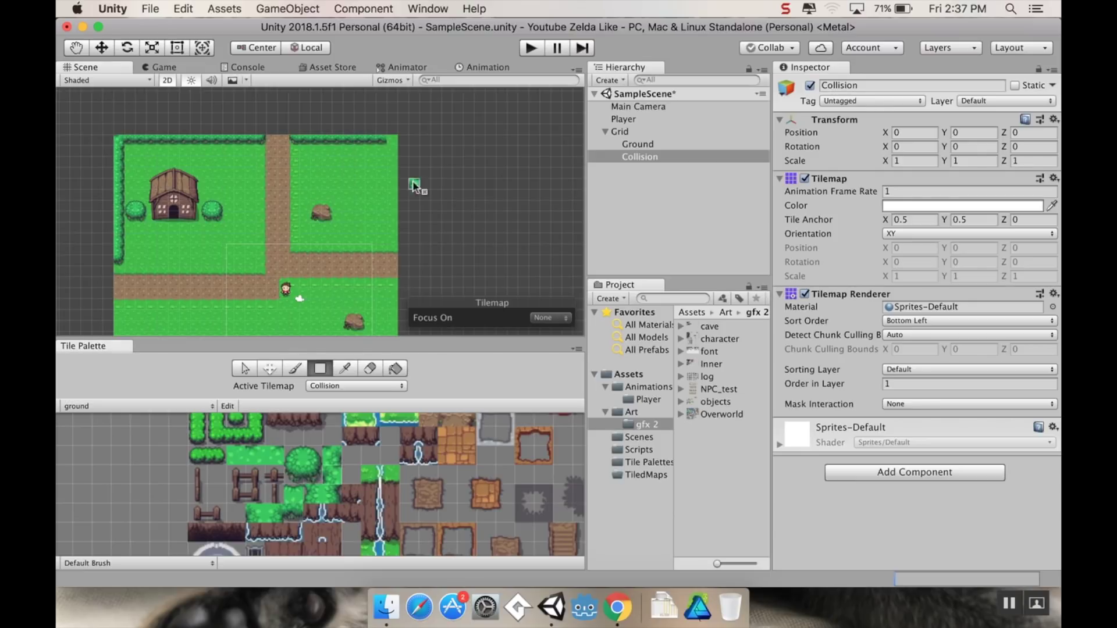
middle_drag(376, 259, 489, 289)
drag(142, 253, 143, 189)
drag(462, 252, 466, 177)
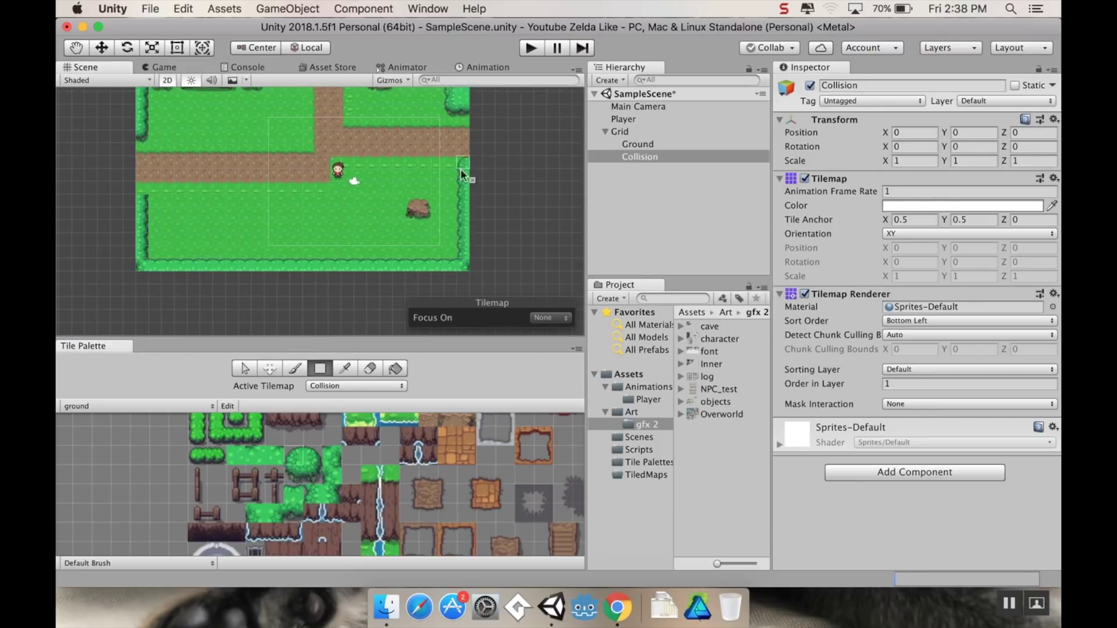
middle_drag(378, 175, 377, 198)
middle_drag(349, 501, 242, 466)
scroll(325, 489, down, 3)
click(399, 503)
scroll(291, 221, up, 5)
scroll(231, 494, down, 5)
scroll(229, 493, up, 5)
Step: Scatter tree stumps and rocks across the grass and select the Collision tilemap
drag(288, 512, 309, 527)
drag(355, 238, 374, 253)
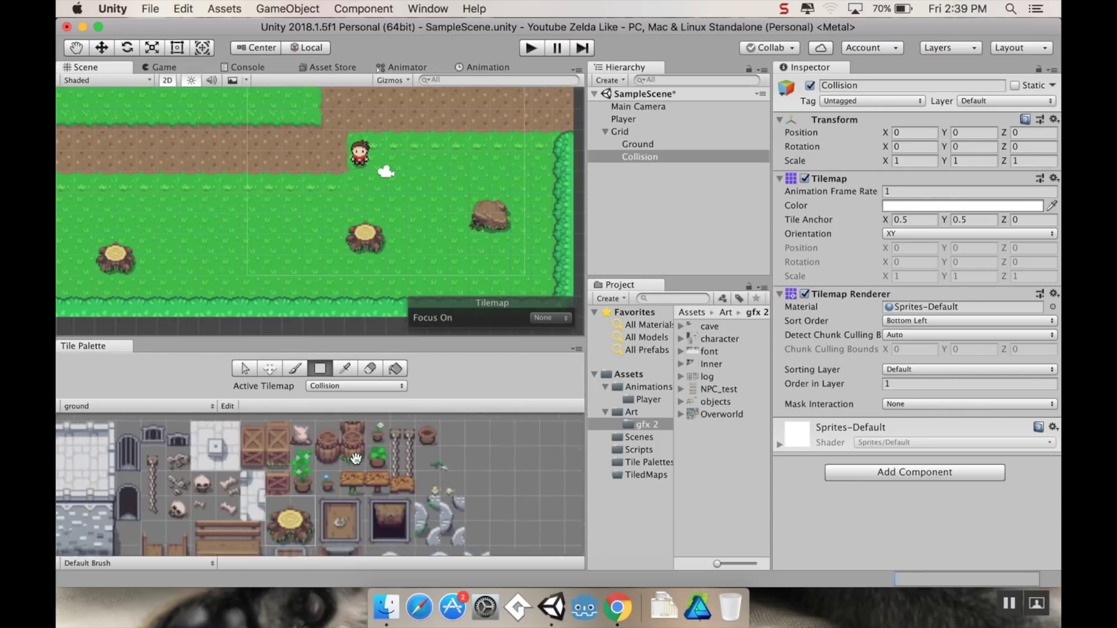
middle_drag(291, 454, 325, 511)
click(263, 514)
scroll(341, 200, down, 4)
click(388, 125)
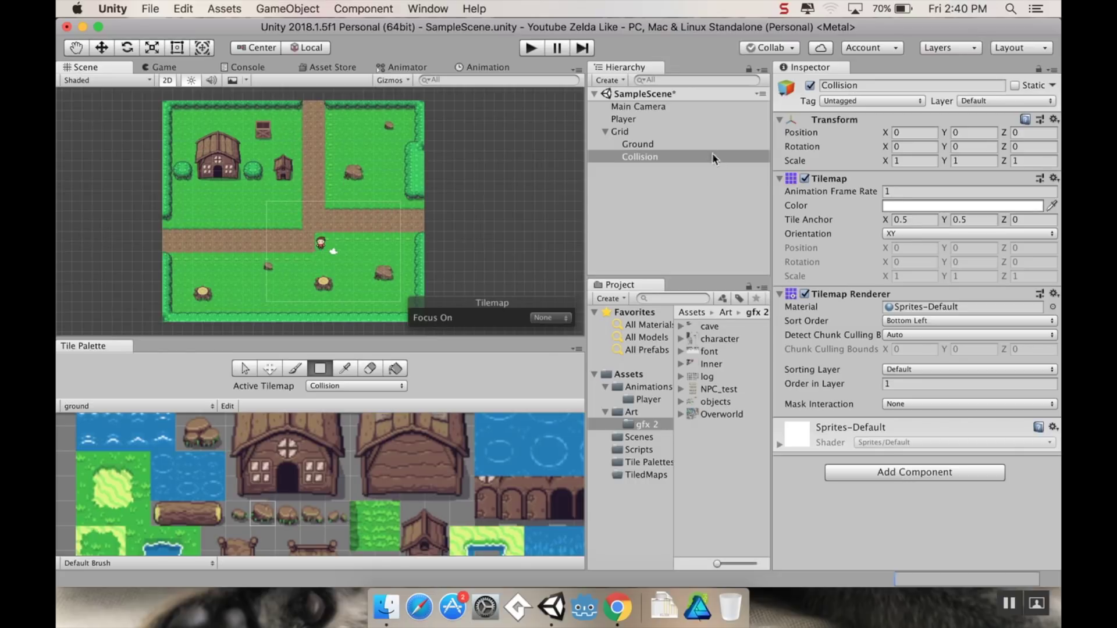
click(659, 156)
Step: Add a Tilemap Collider 2D component to the Collision tilemap using a 'til' search
click(890, 472)
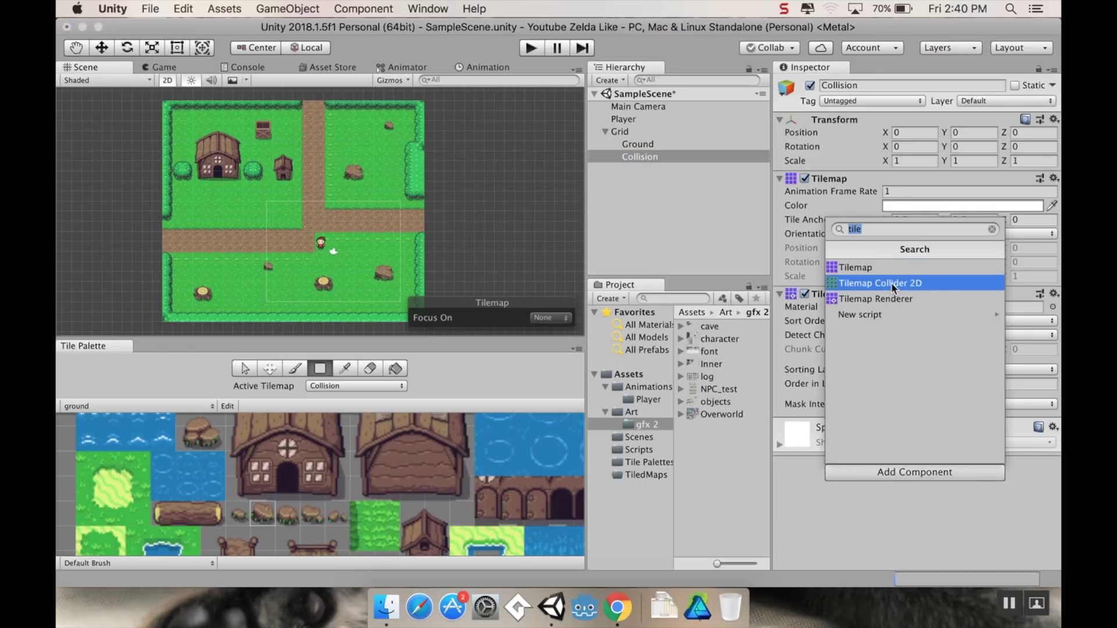
key(BackSpace)
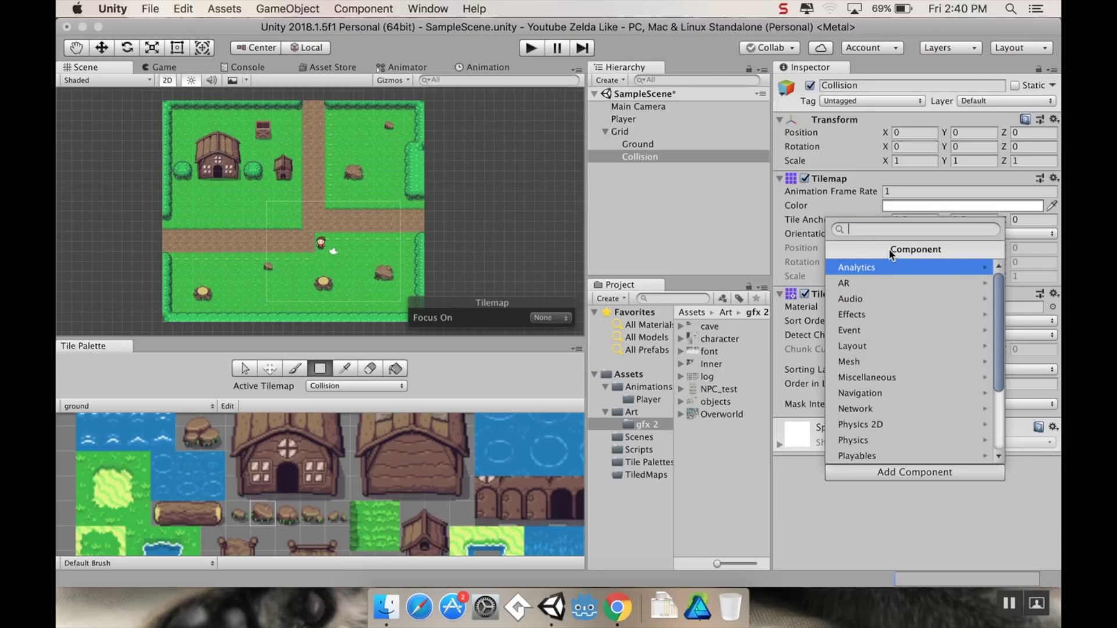
text(tile)
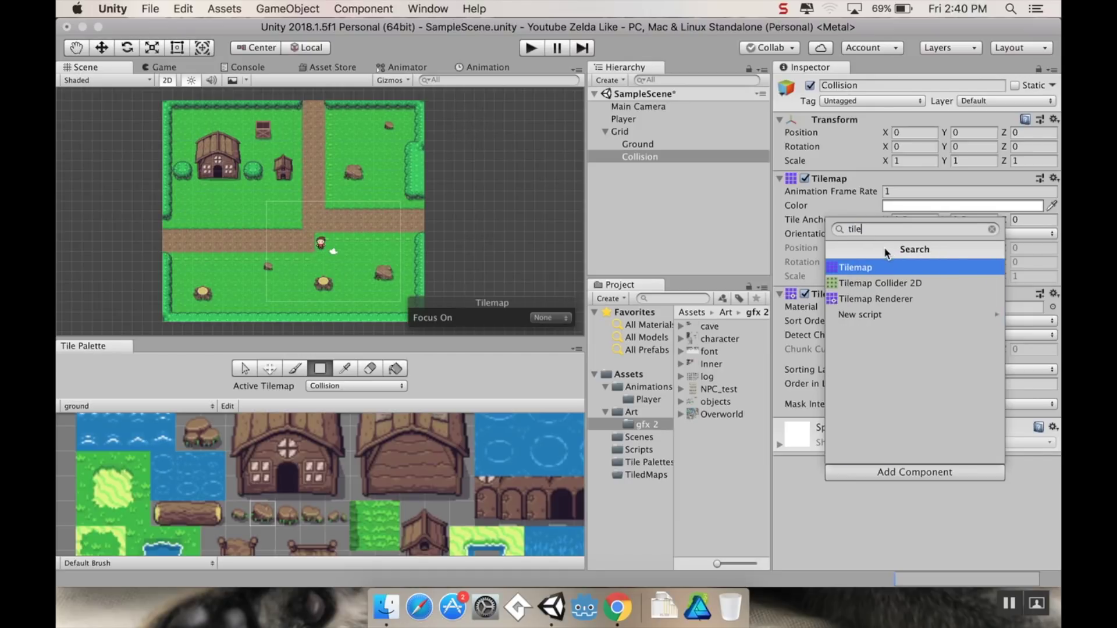
click(881, 282)
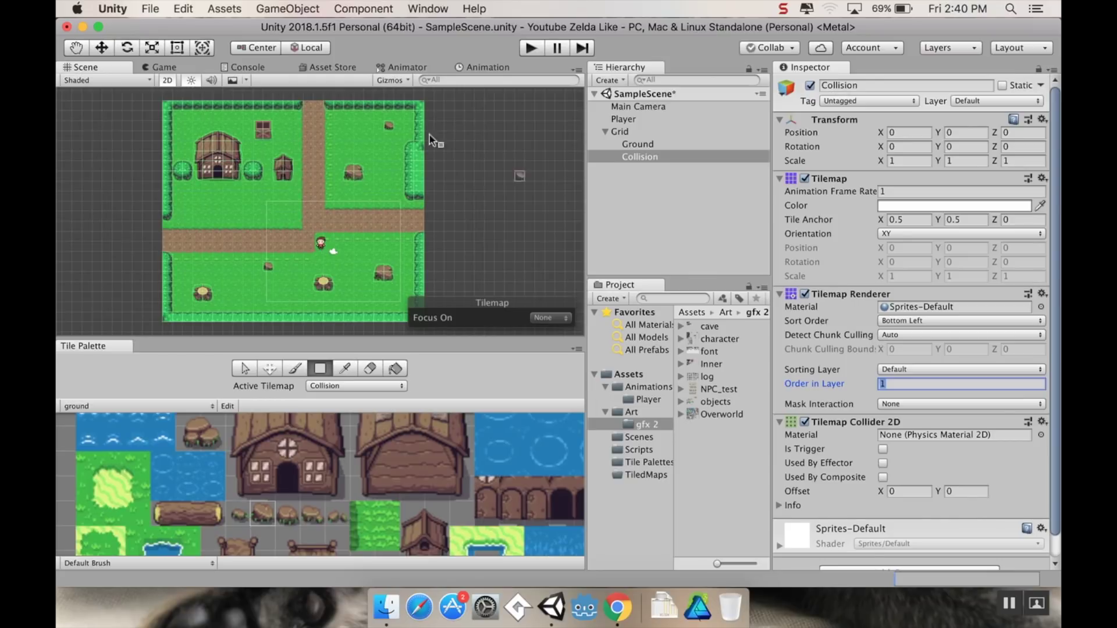
middle_drag(212, 139, 340, 179)
scroll(340, 179, up, 10)
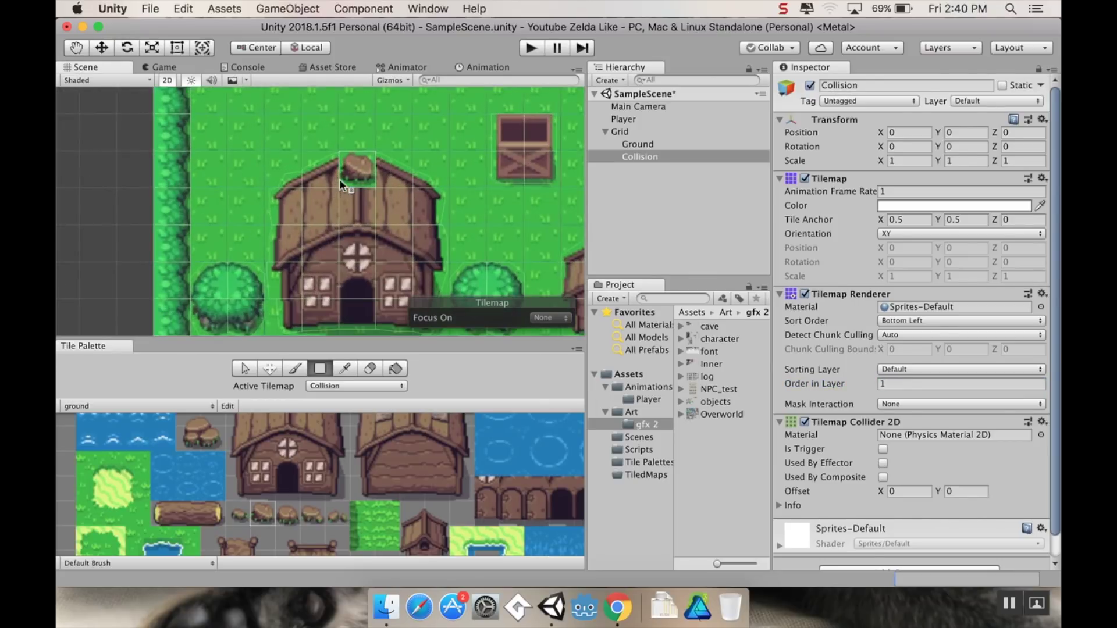
scroll(340, 179, up, 4)
middle_drag(284, 219, 316, 215)
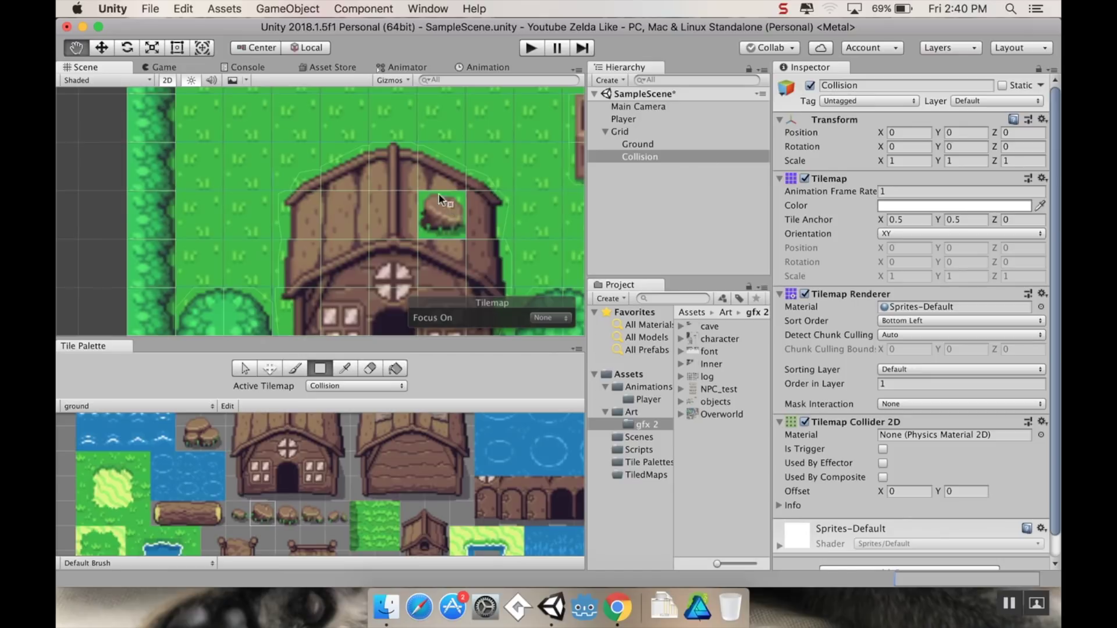
middle_drag(438, 194, 461, 87)
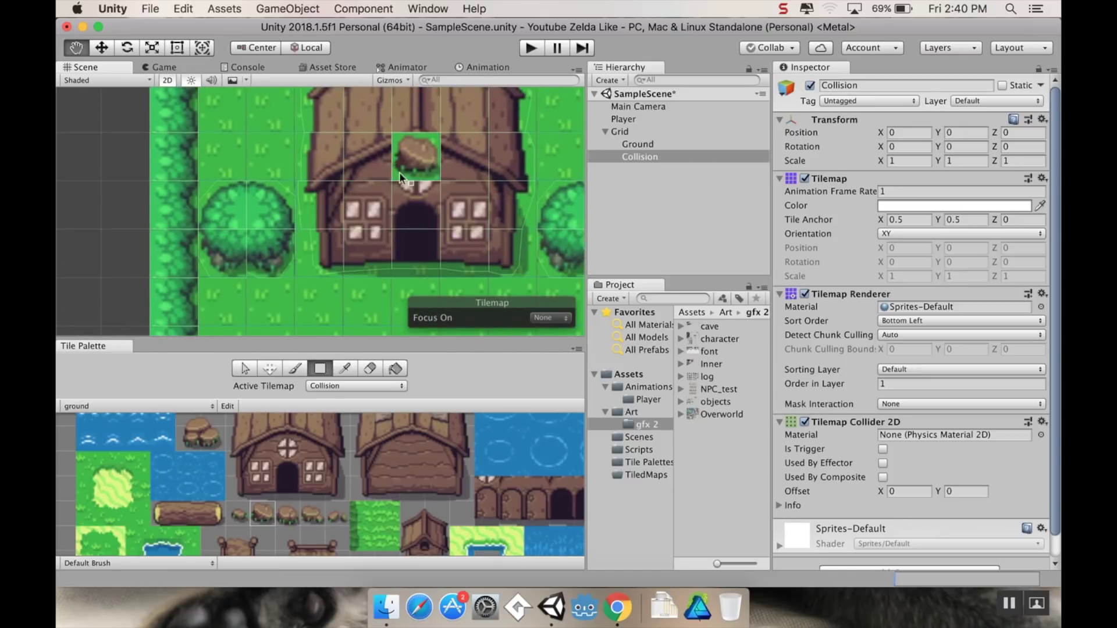
middle_drag(399, 172, 462, 260)
middle_drag(356, 128, 325, 241)
middle_drag(369, 110, 372, 174)
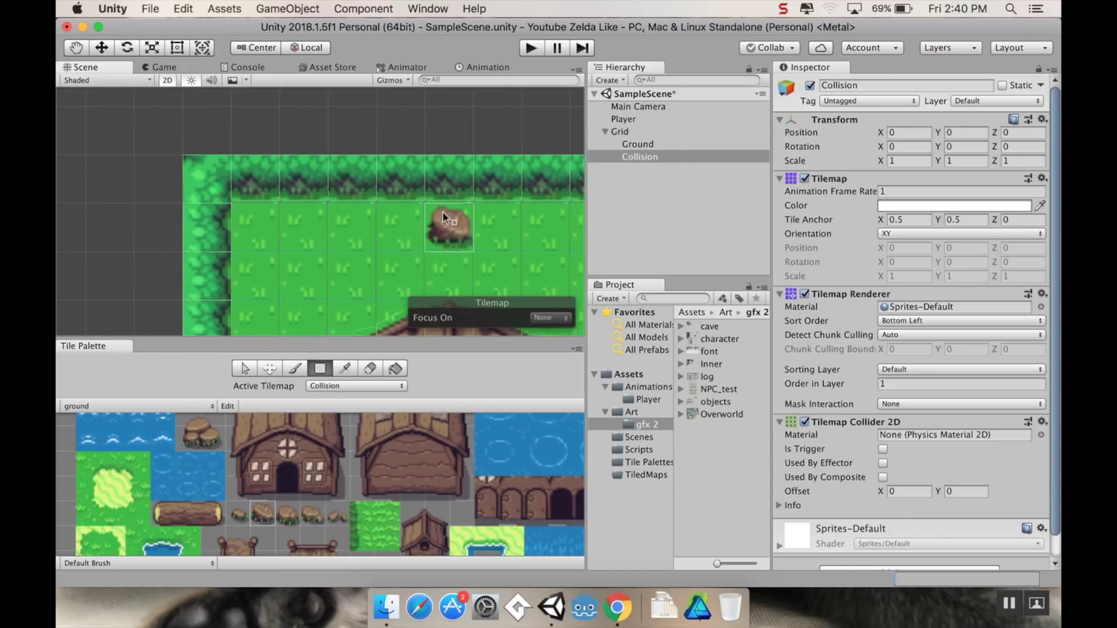
middle_drag(407, 211, 253, 120)
middle_drag(420, 171, 389, 117)
scroll(463, 205, down, 5)
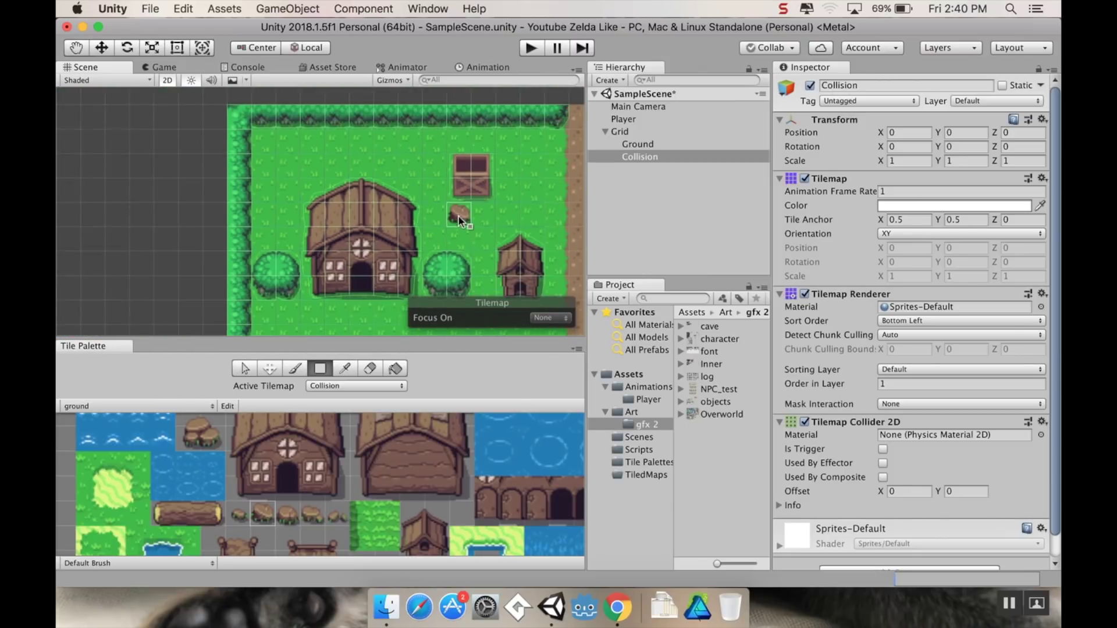
scroll(459, 216, down, 10)
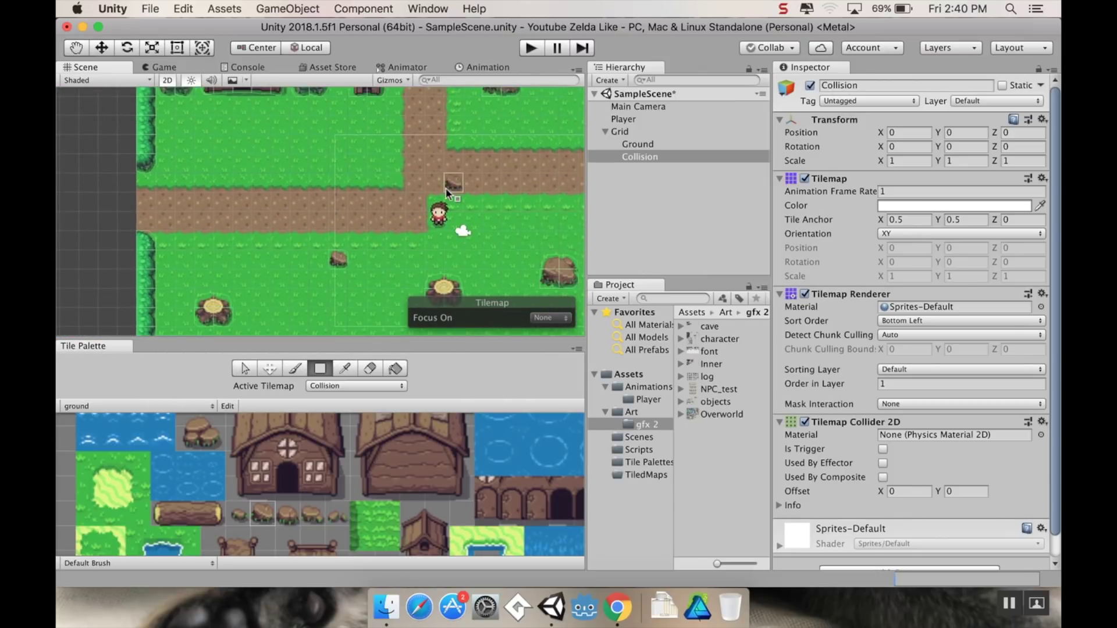
scroll(445, 188, down, 10)
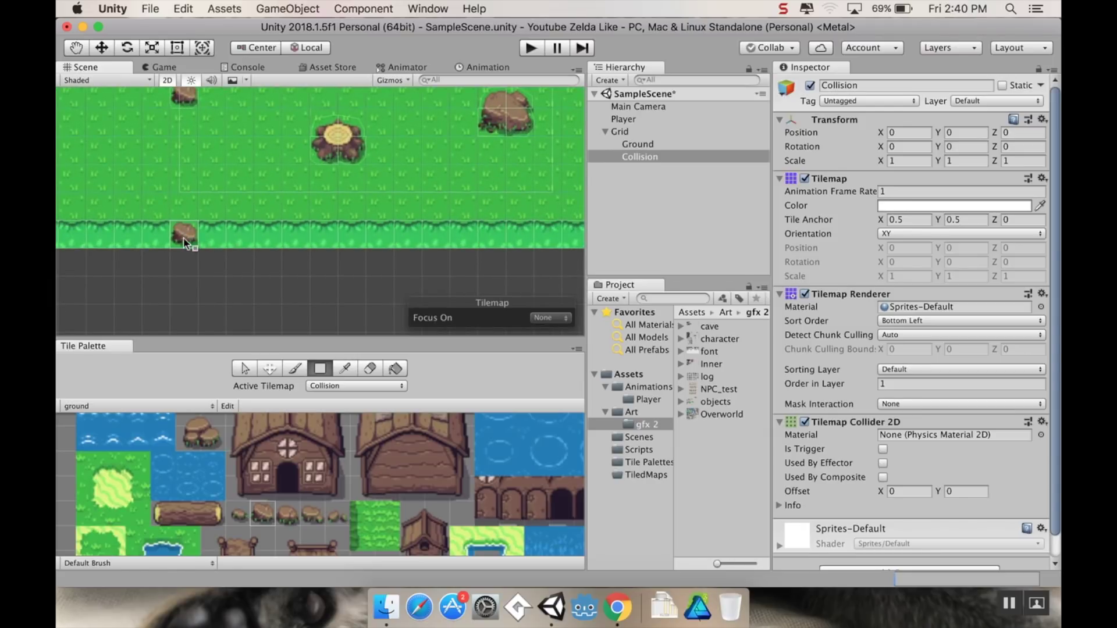
scroll(217, 233, up, 5)
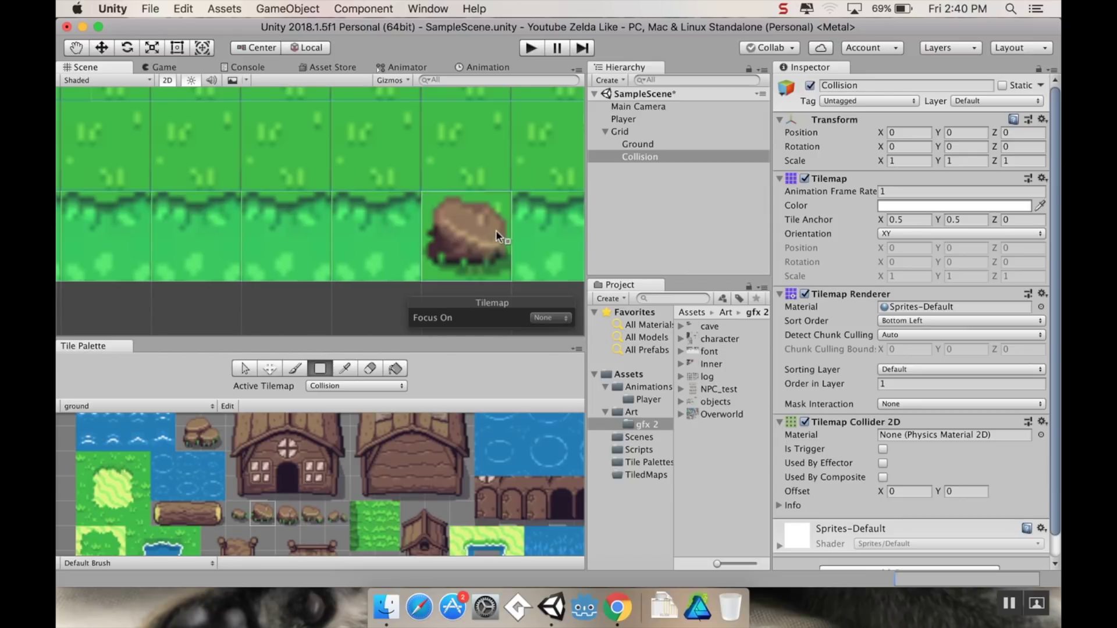
scroll(471, 183, down, 6)
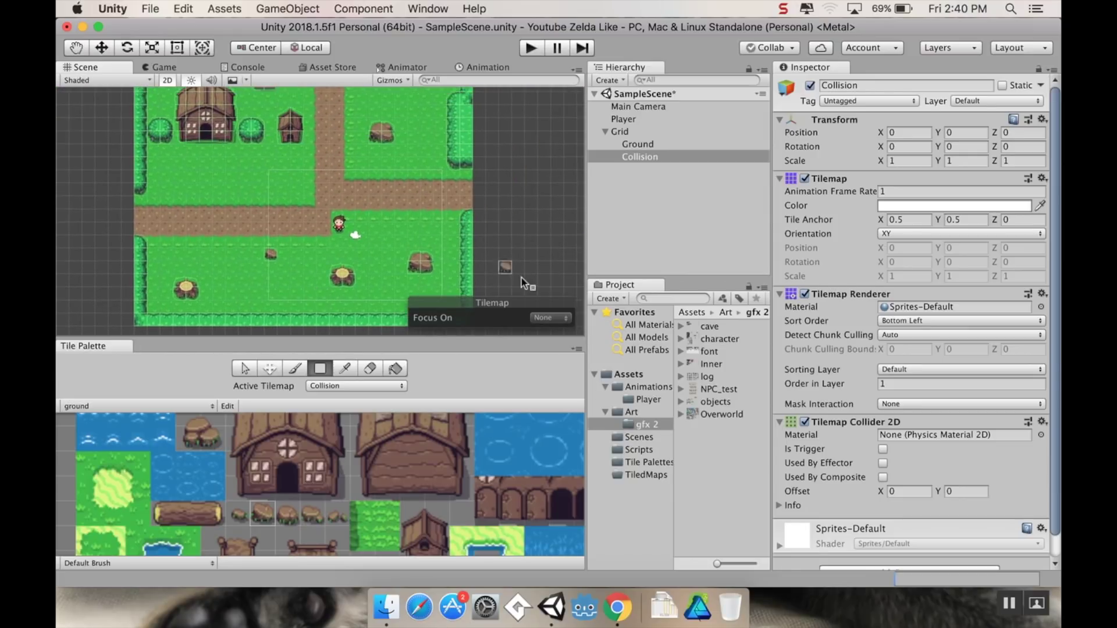
scroll(930, 463, down, 2)
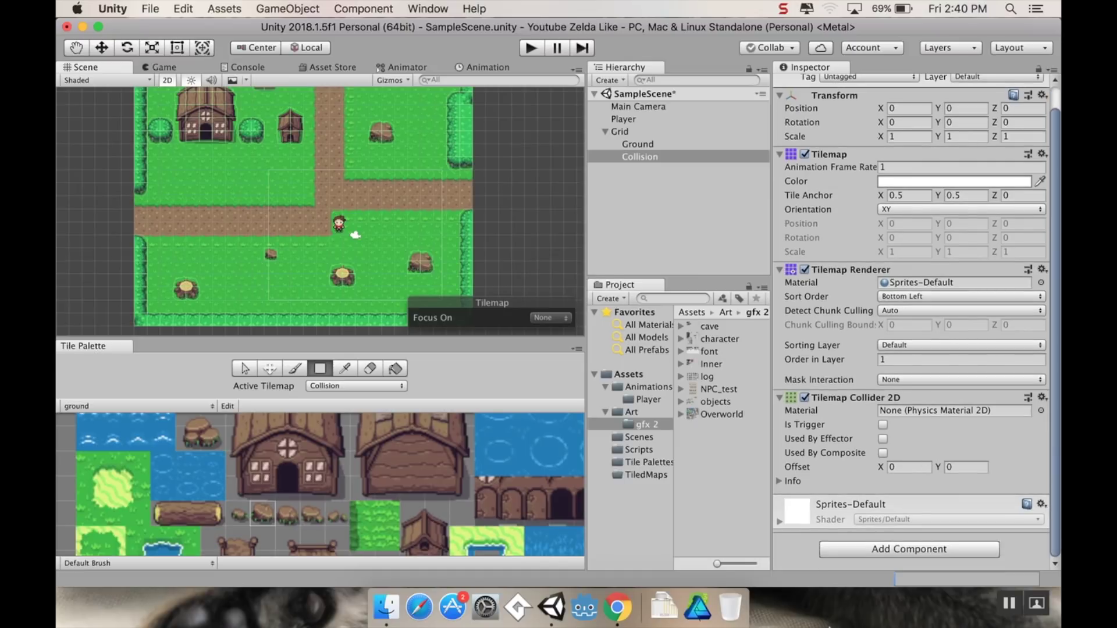
Step: Add a Rigidbody 2D to Collision with Body Type Static and Simulated left ticked
click(853, 550)
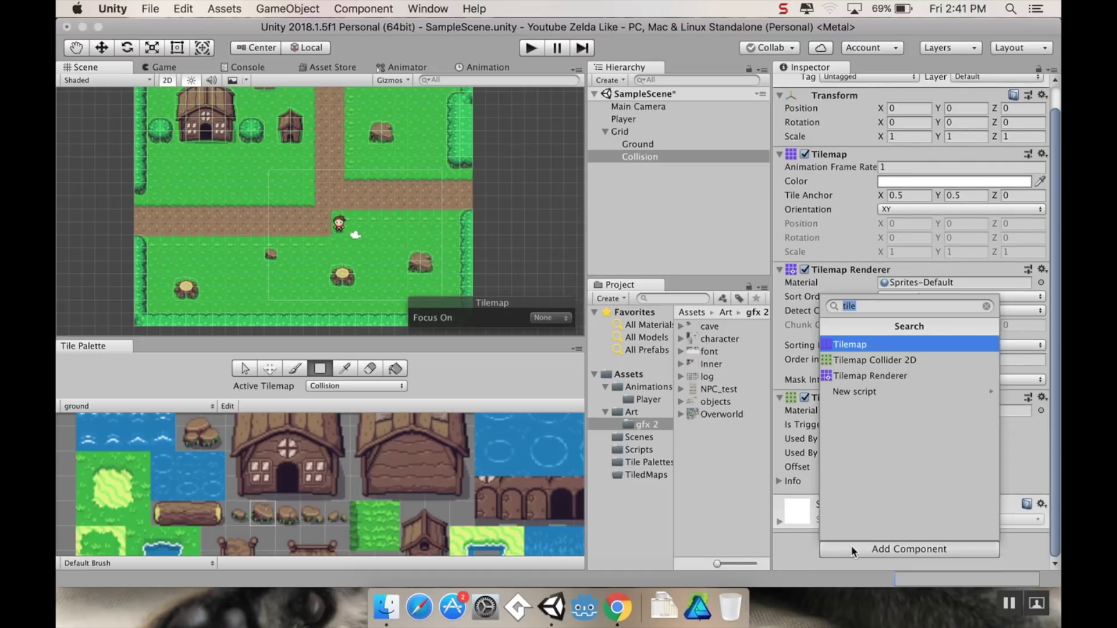
text(ridi)
key(BackSpace)
key(BackSpace)
text(gidb)
key(Down)
key(Return)
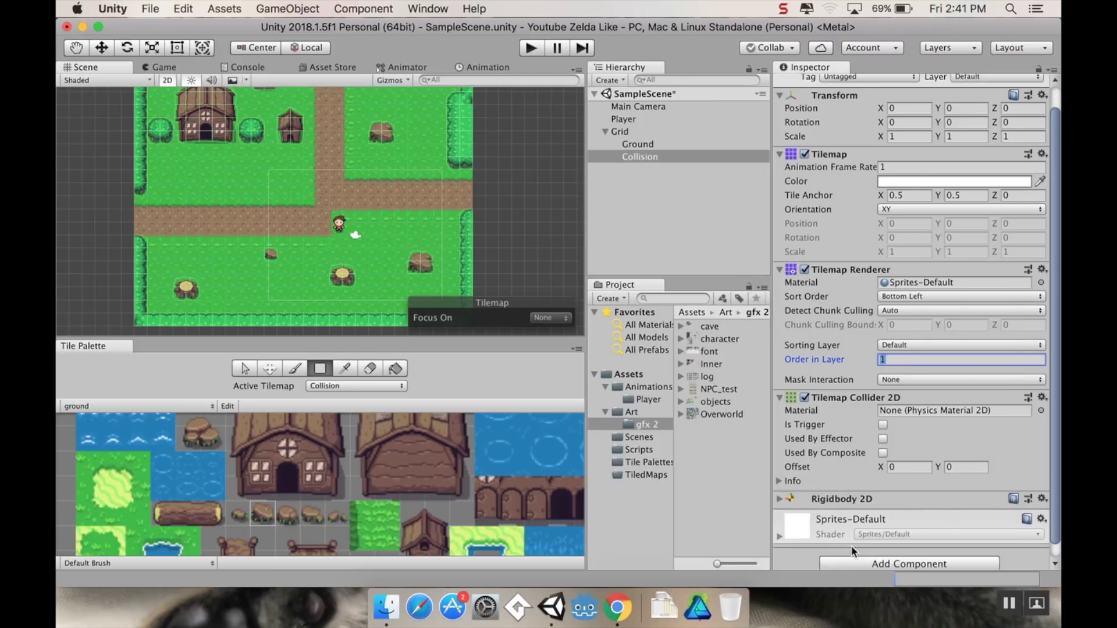
click(782, 499)
scroll(847, 462, down, 3)
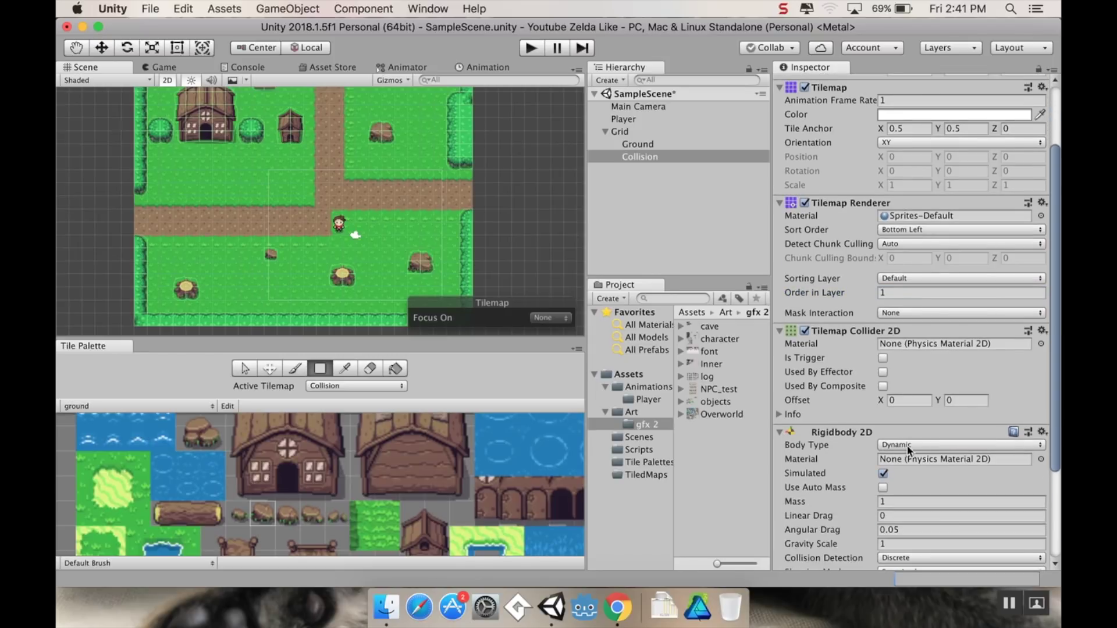
click(907, 446)
click(908, 471)
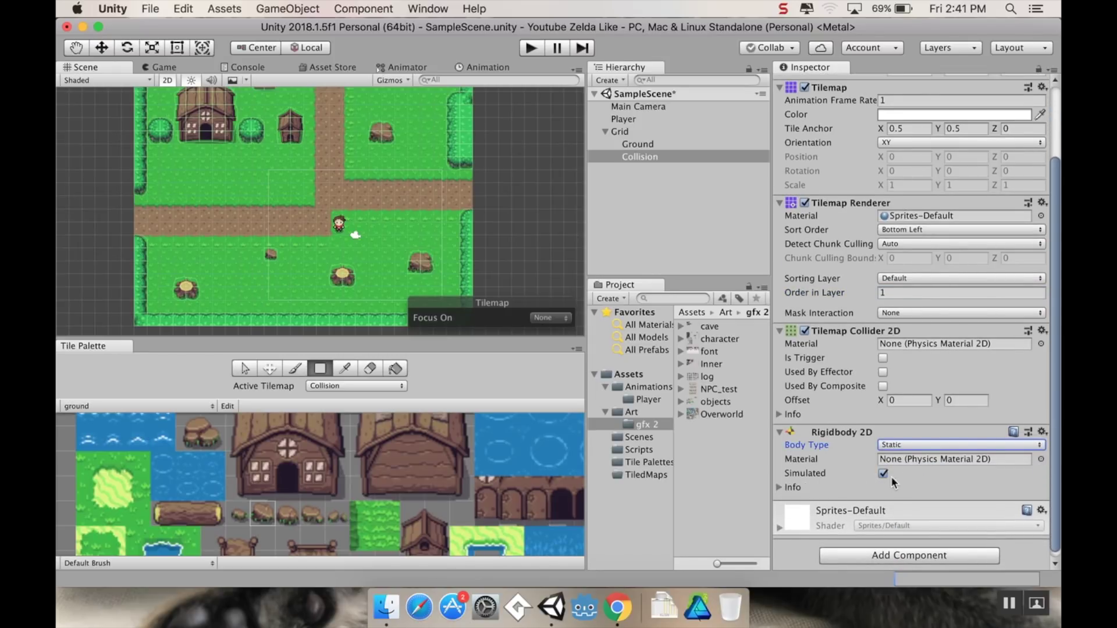
click(883, 474)
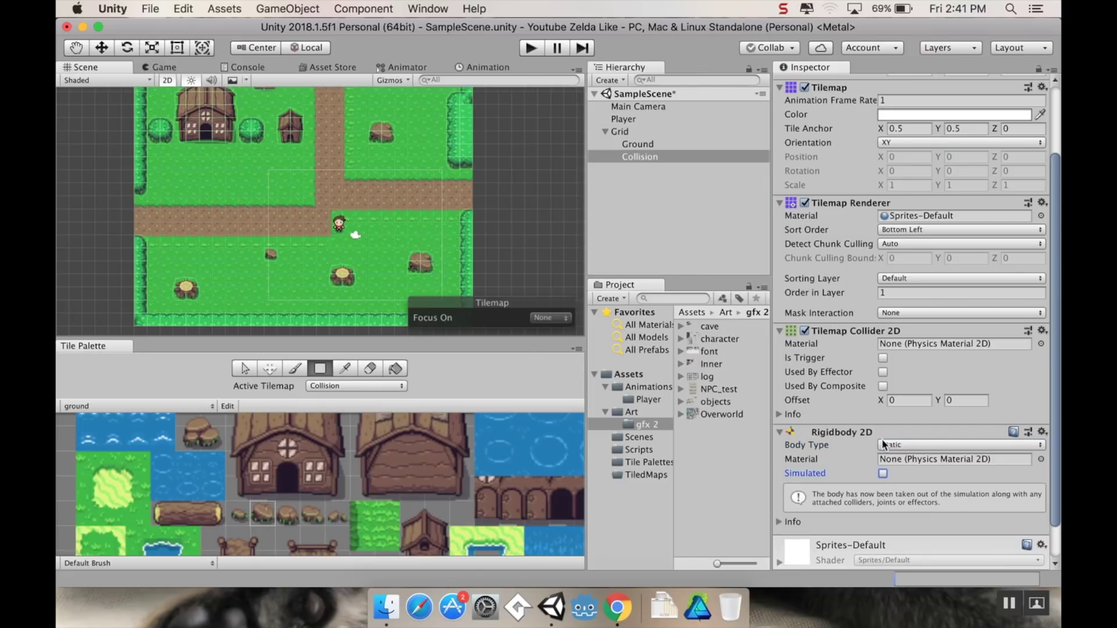
click(883, 473)
scroll(969, 472, down, 1)
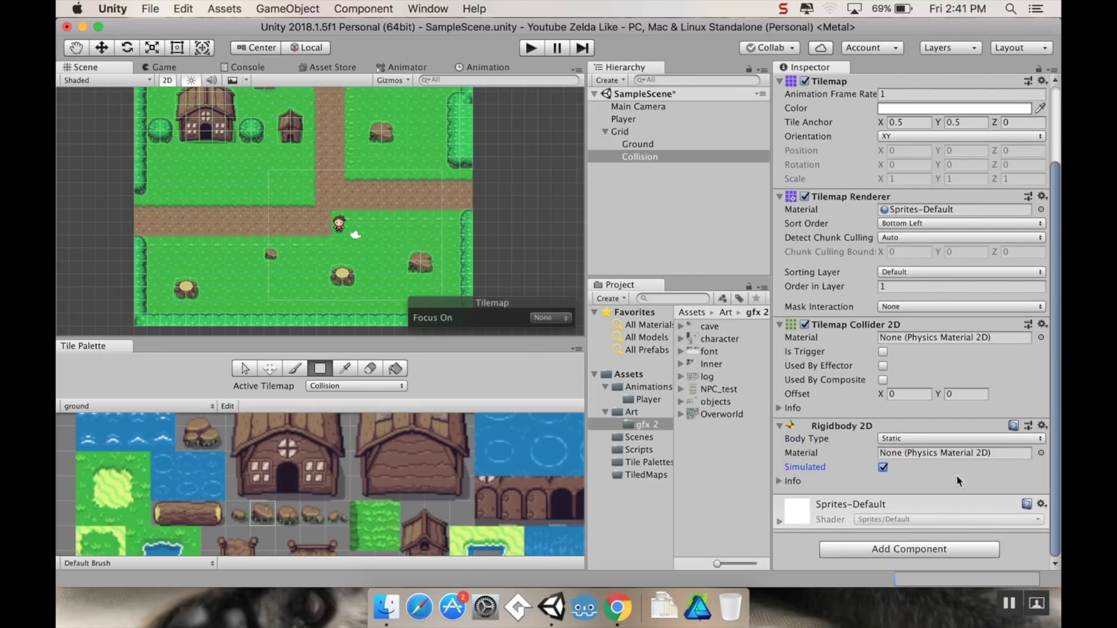
Step: Add a Composite Collider 2D and tick Used By Composite on the Tilemap Collider 2D
click(918, 549)
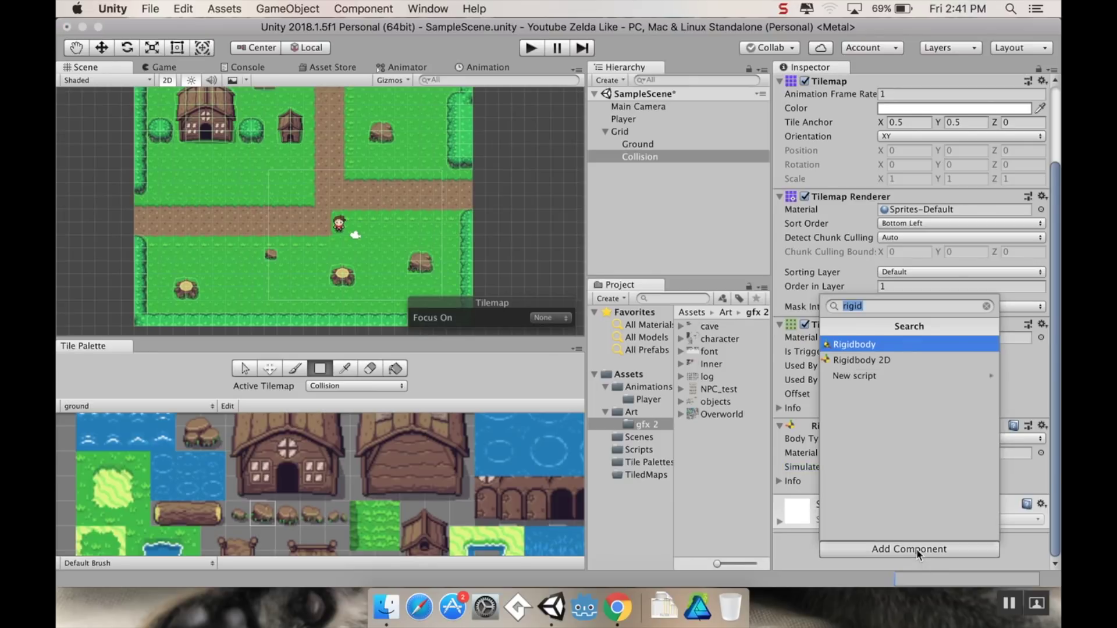
text(com)
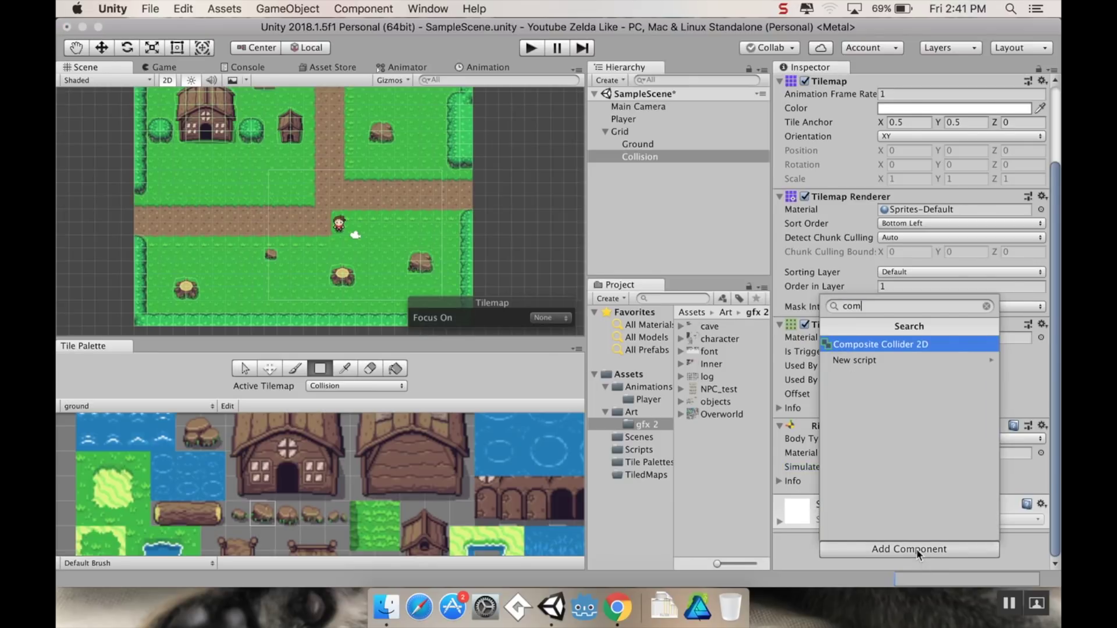
key(Return)
scroll(872, 473, down, 5)
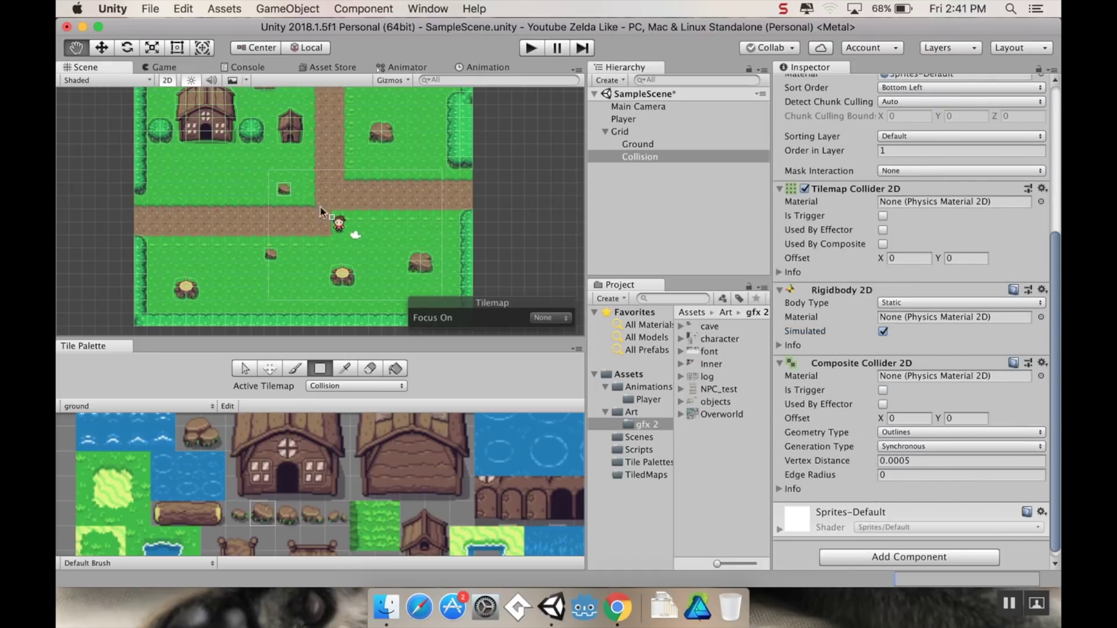
scroll(268, 187, up, 8)
scroll(274, 188, up, 5)
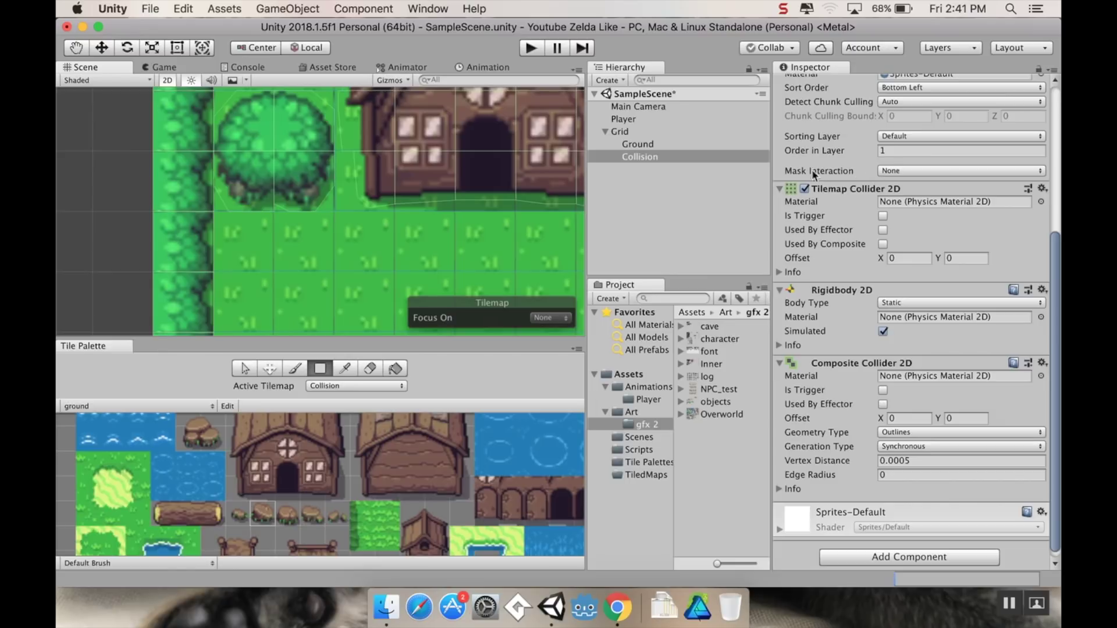
click(883, 244)
scroll(339, 187, down, 5)
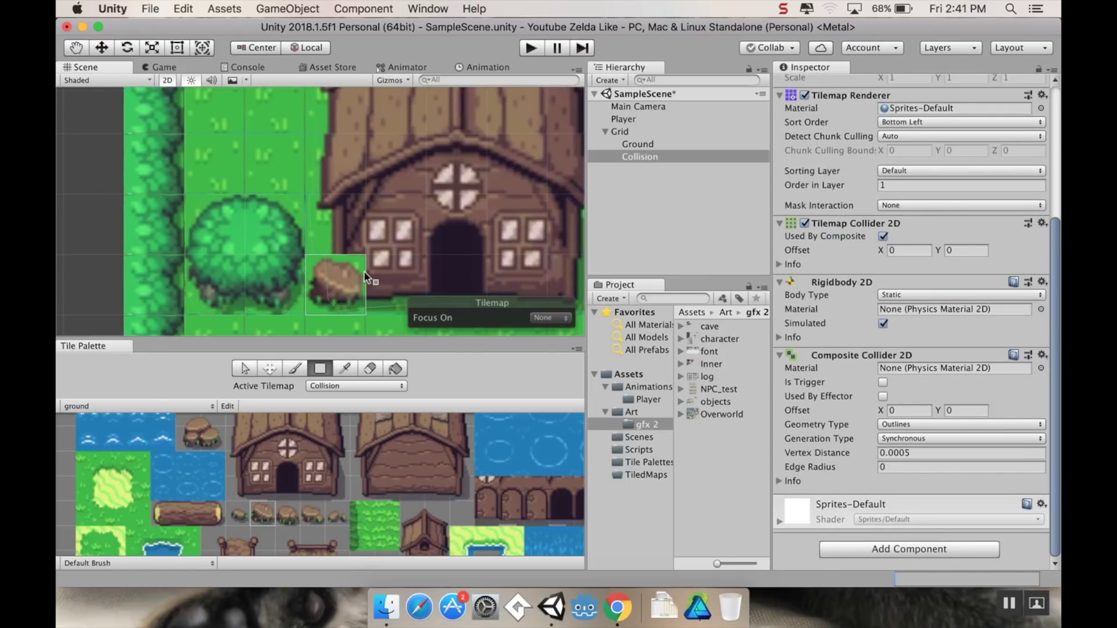
scroll(338, 201, down, 5)
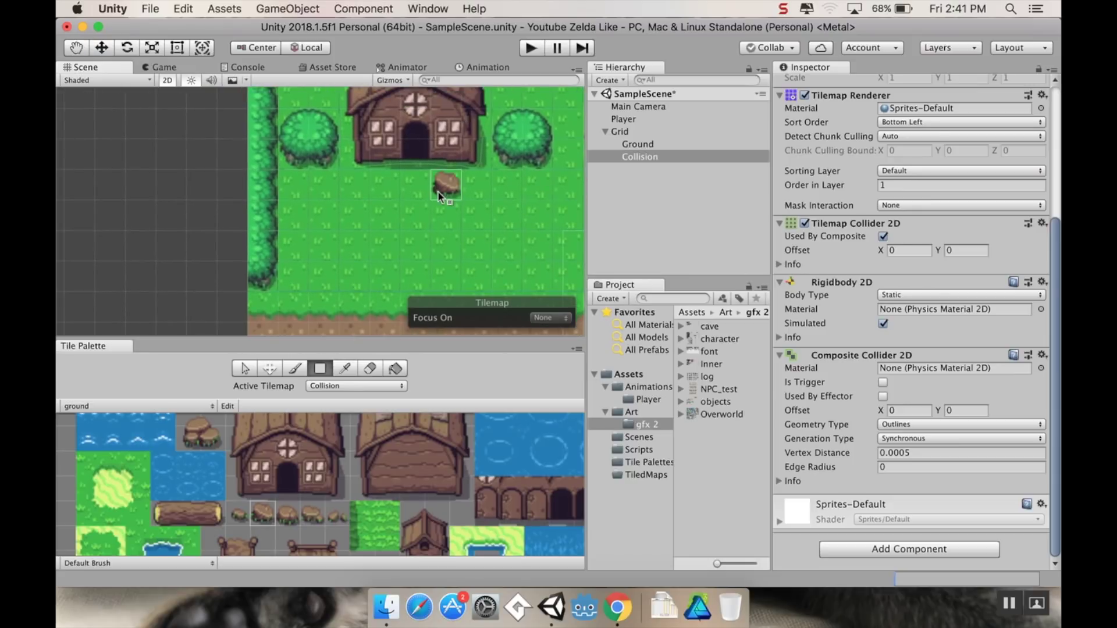
Step: Review the Collision tilemap's Composite Collider 2D settings and enter Play mode
middle_drag(410, 176, 333, 161)
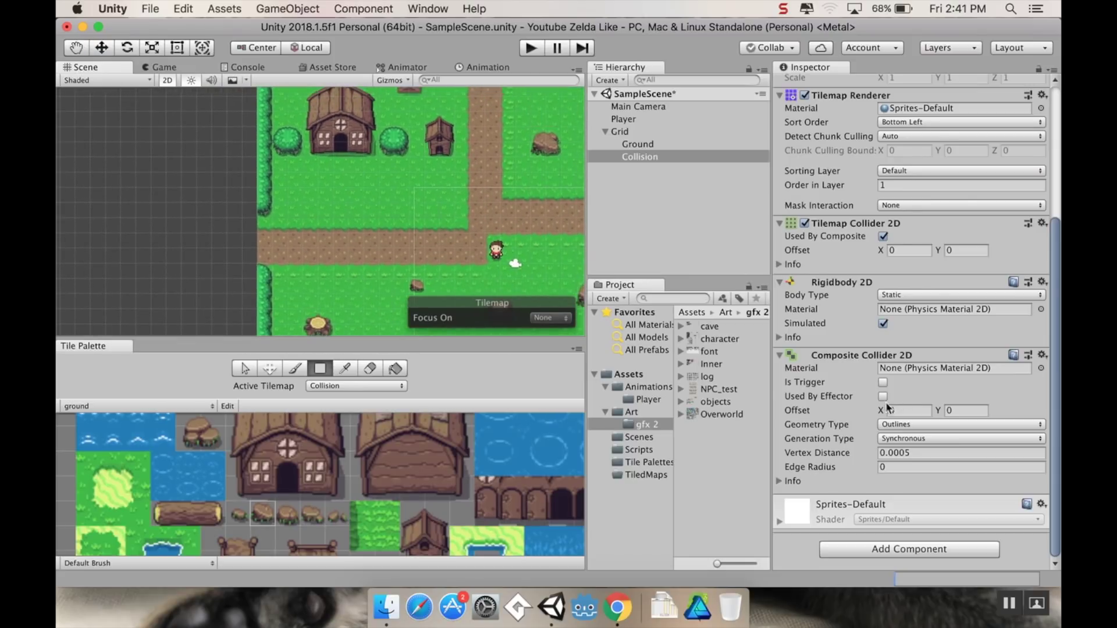
click(638, 144)
click(645, 155)
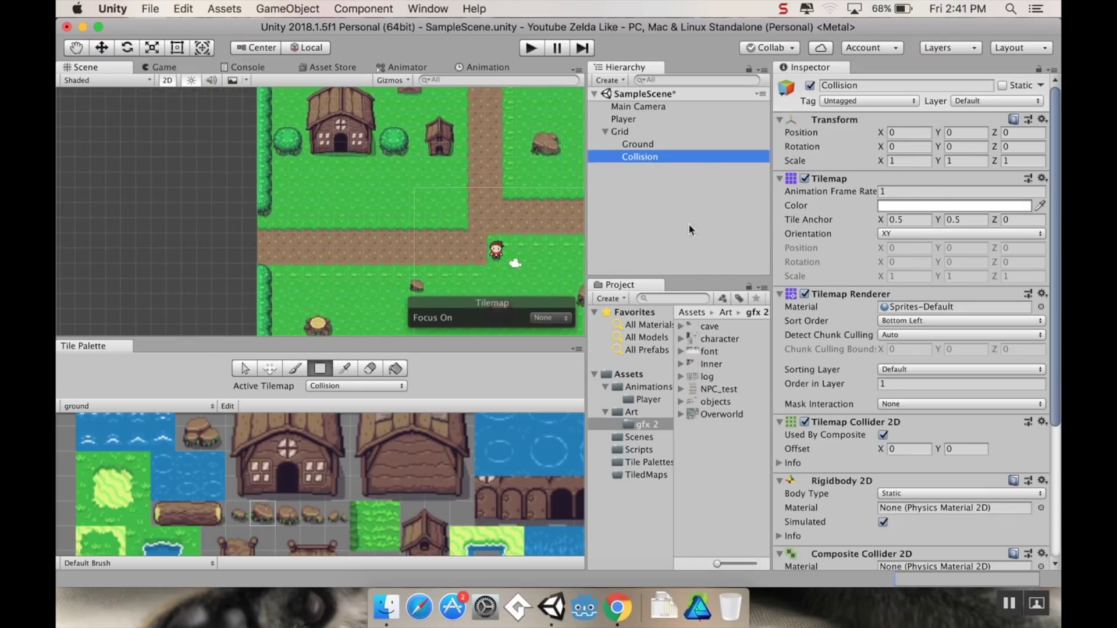
click(872, 555)
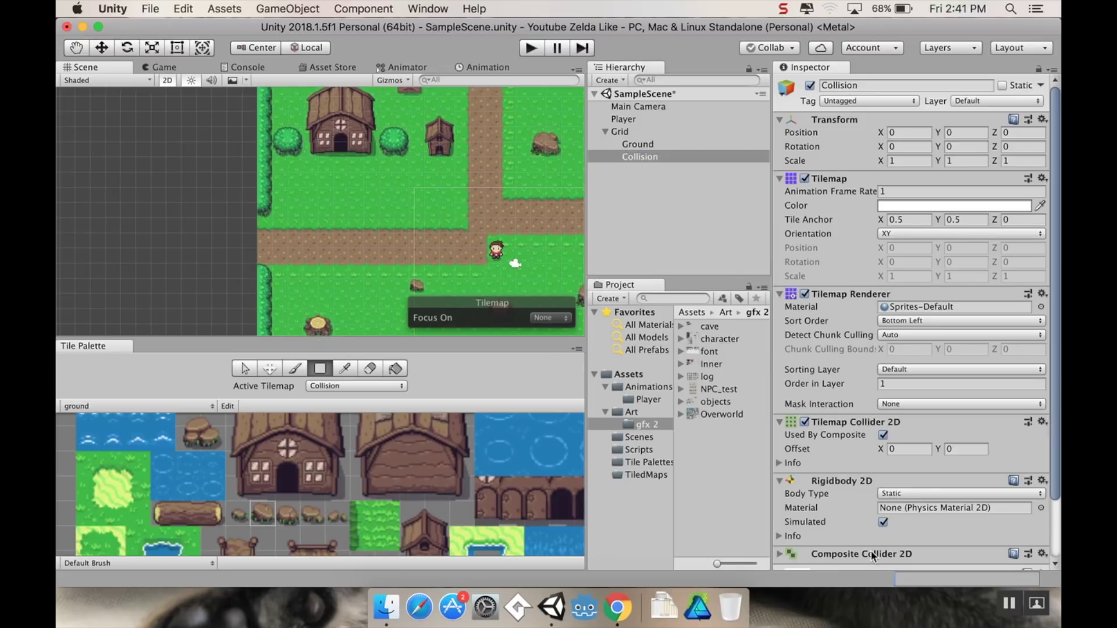
scroll(865, 518, down, 3)
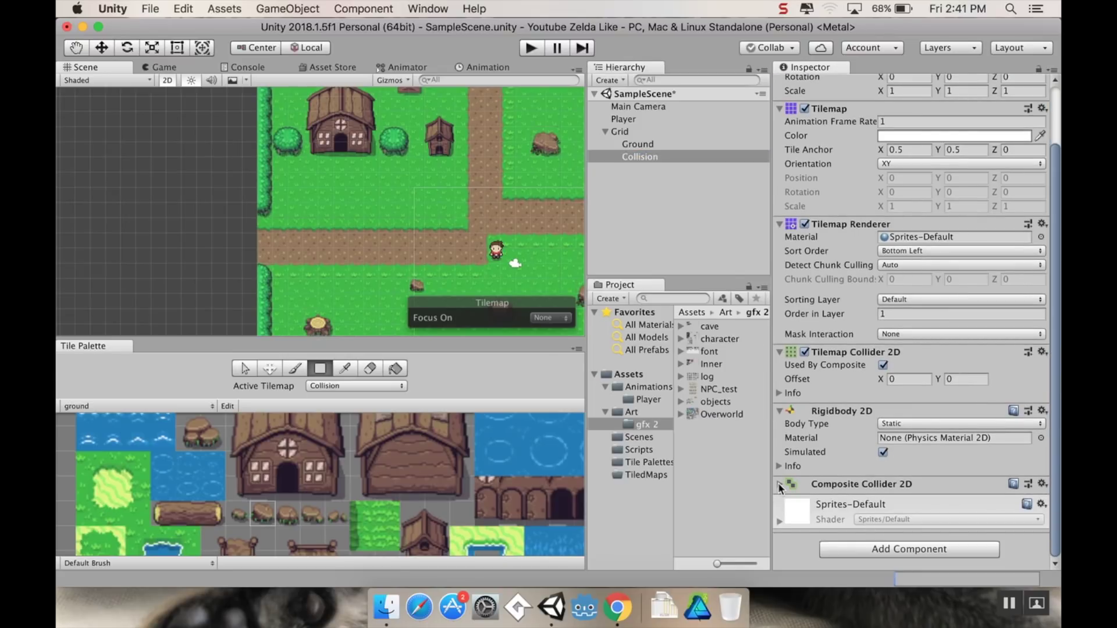
click(779, 485)
scroll(894, 512, down, 3)
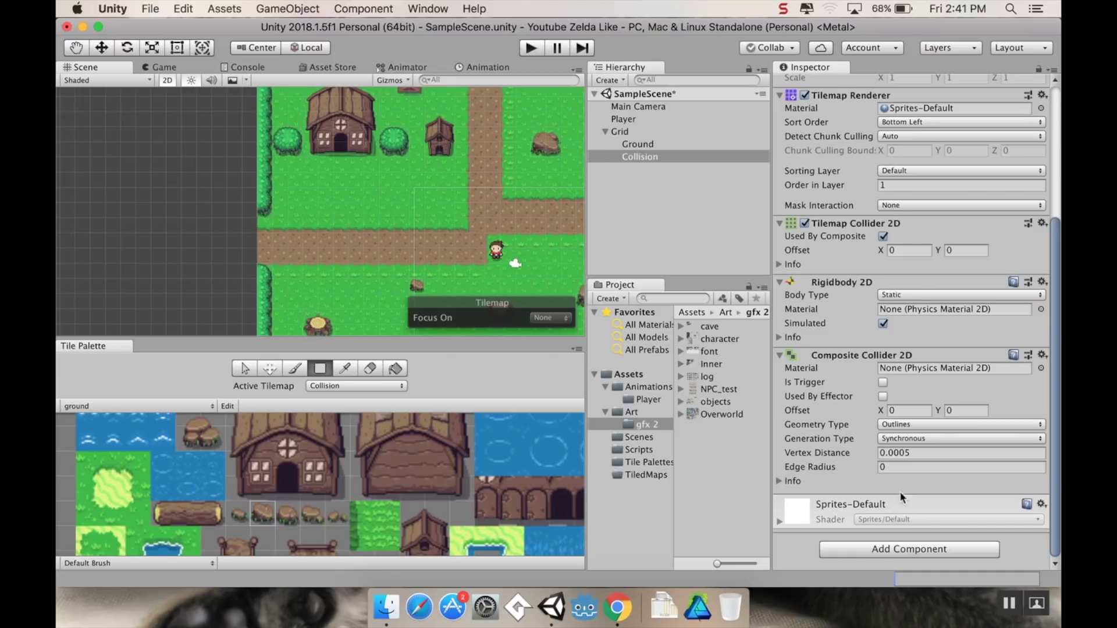
click(534, 48)
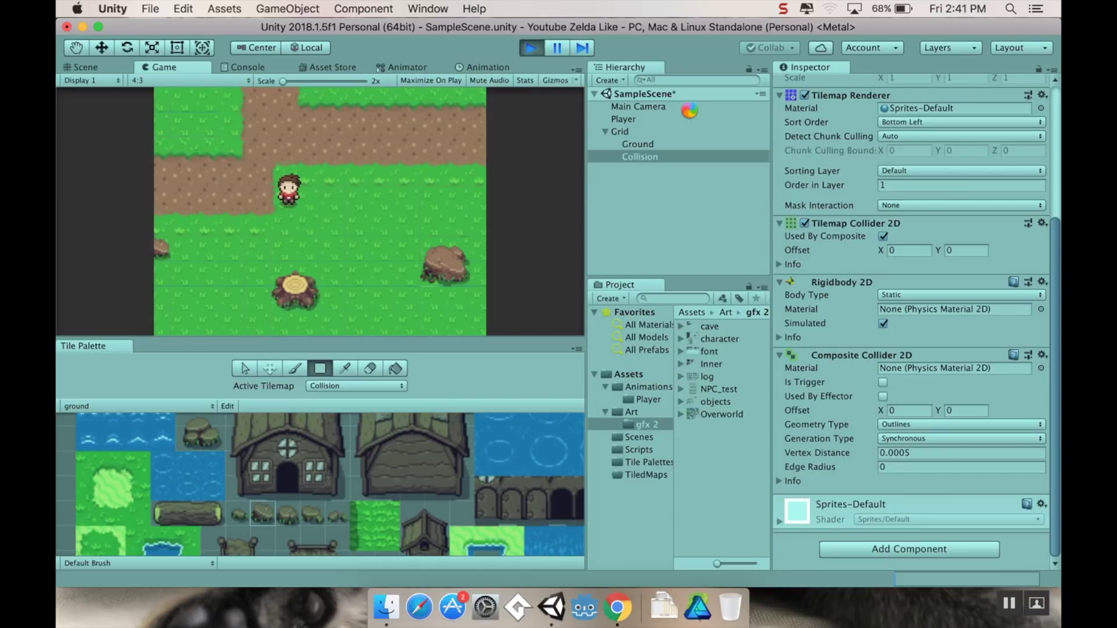
Step: Walk the player into the tree stump and rock to test collisions, then stop Play mode
key(Down)
key(Right)
key(Down)
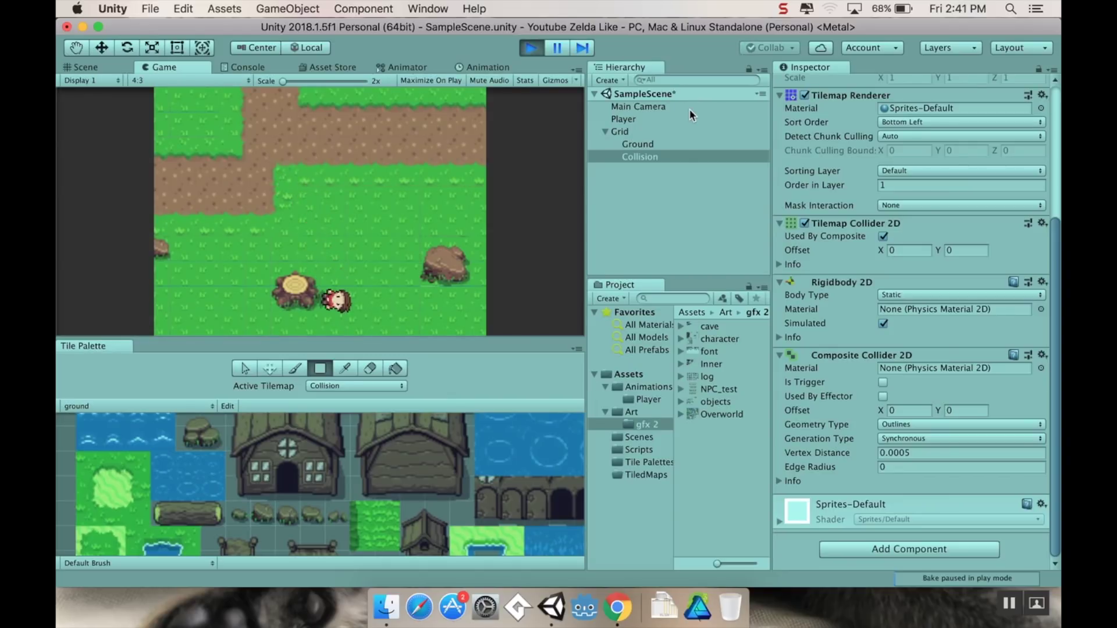
key(Up)
key(Left)
key(Right)
key(Right)
key(Up)
key(Down)
key(Left)
key(Up)
click(538, 50)
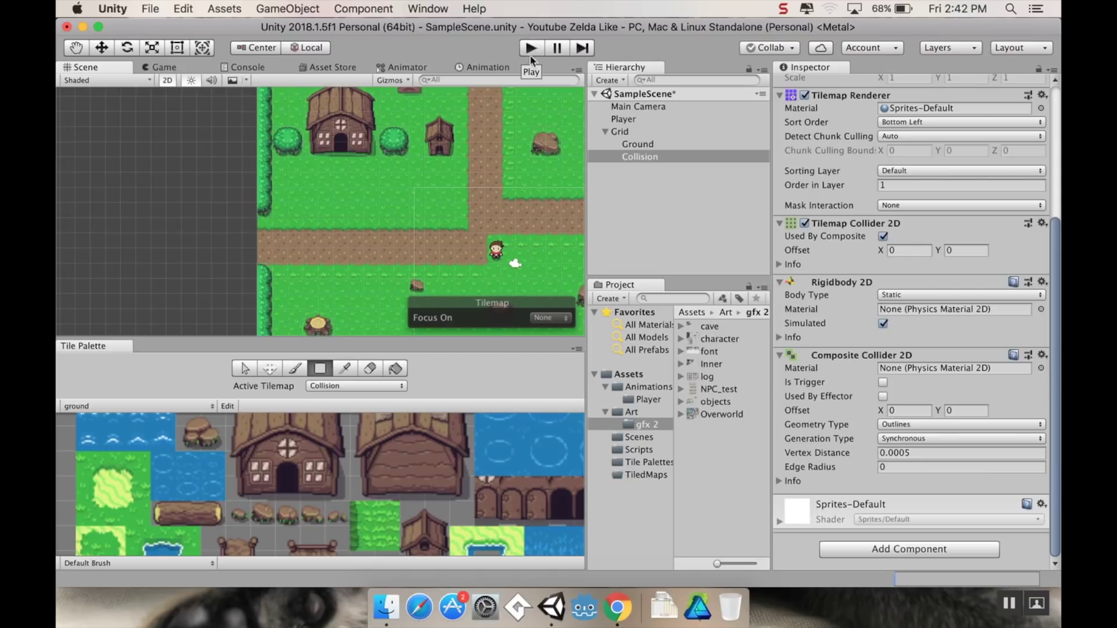
Step: Tick Freeze Rotation Z in the Player's Rigidbody 2D constraints
click(648, 118)
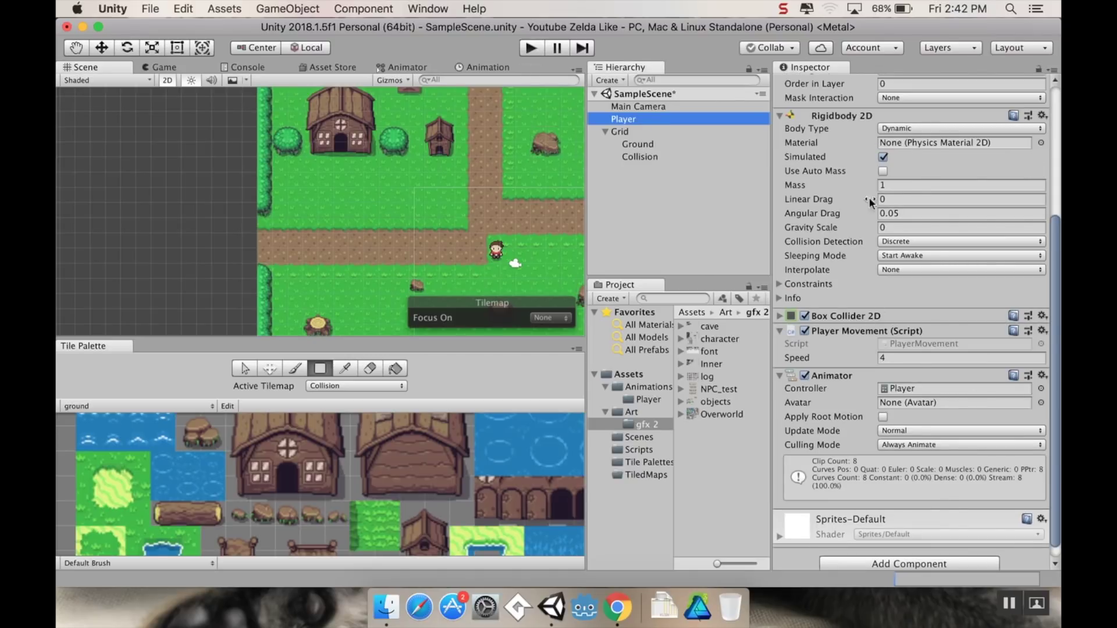
click(783, 283)
click(882, 313)
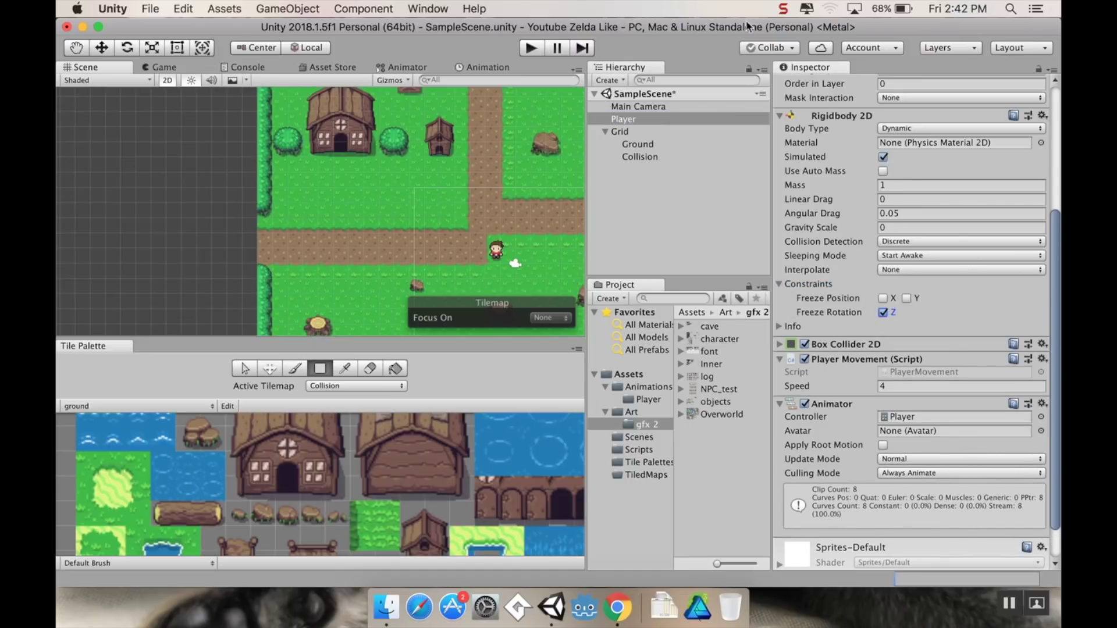
Step: Play-test walking the player around the stump and rock with arrow keys, then stop
click(538, 49)
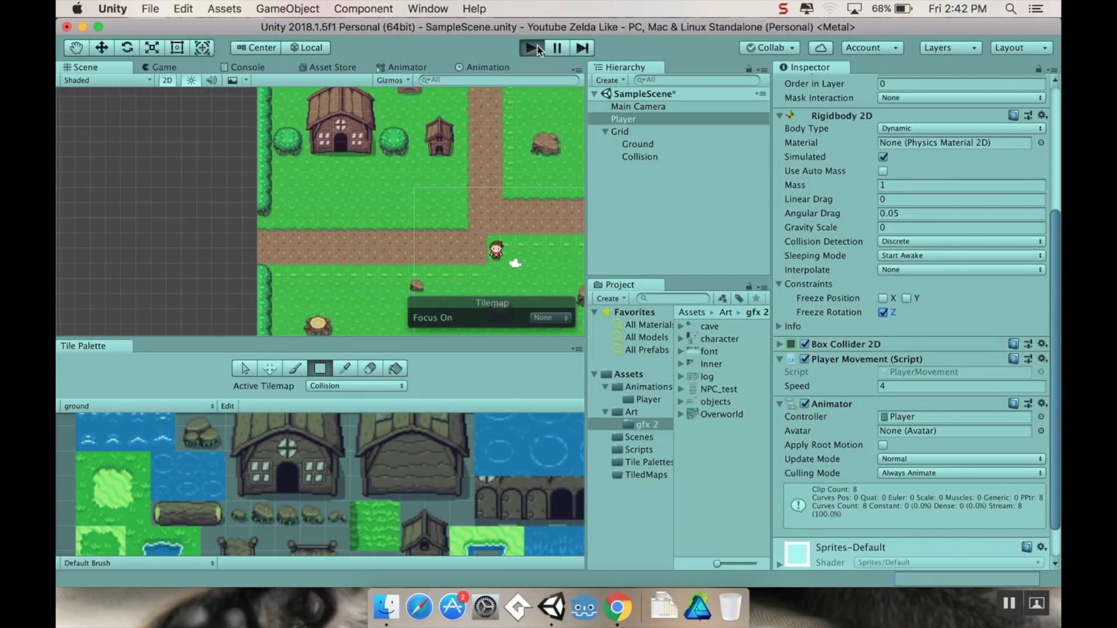
key(Left)
key(Right)
key(Down)
key(Down)
key(Left)
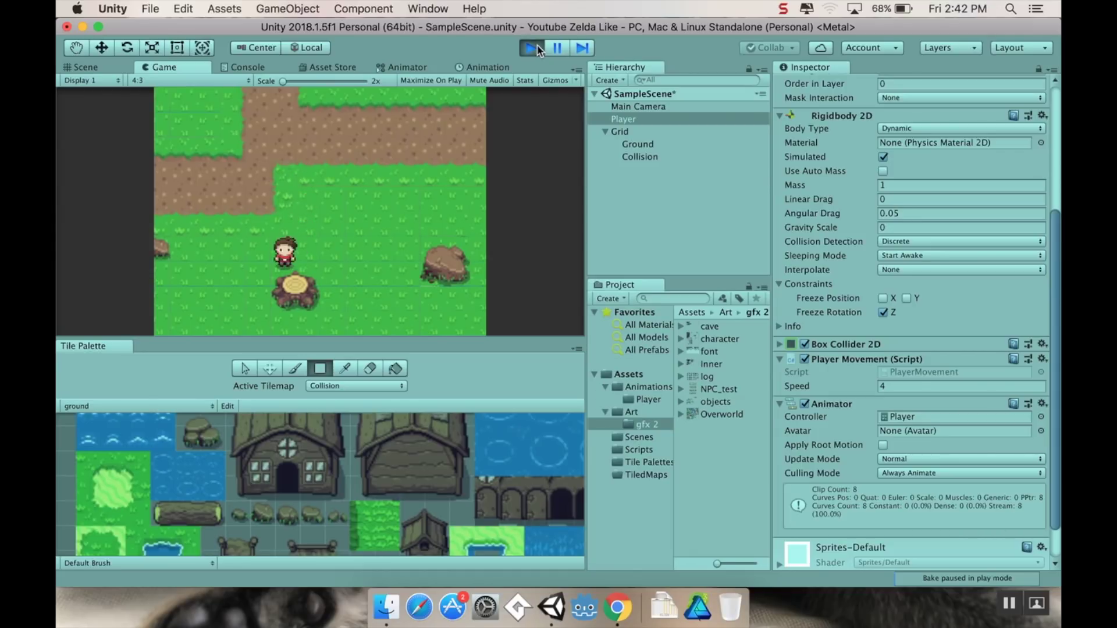
key(Down)
key(Right)
key(Up)
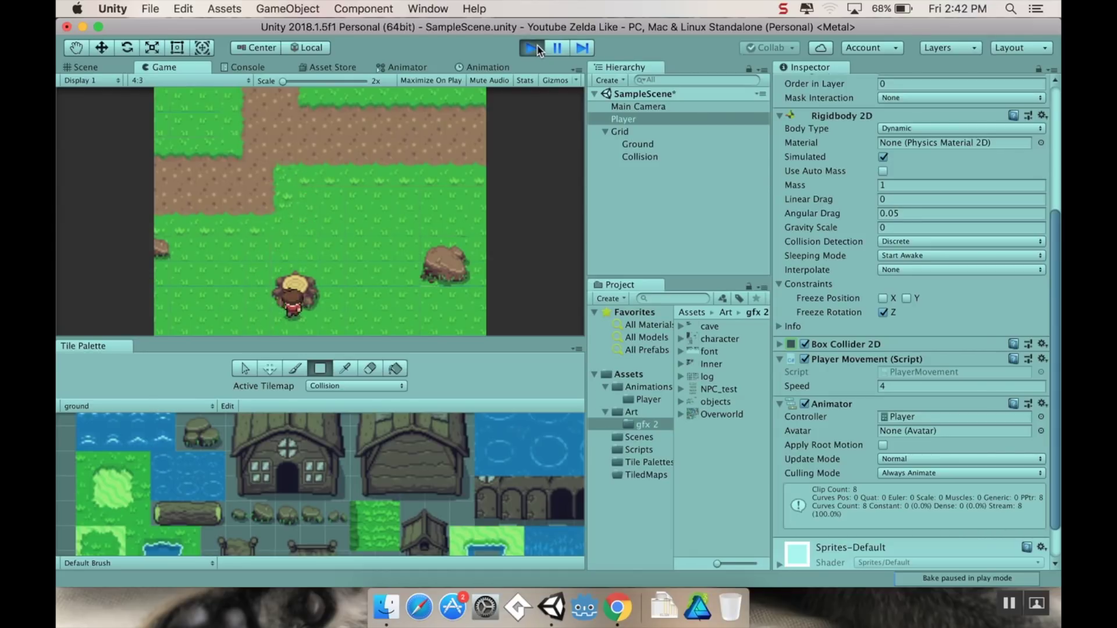
key(Right)
key(Left)
key(Up)
key(Right)
key(Left)
key(Right)
key(Left)
key(Right)
key(Right)
key(Up)
key(Right)
key(Left)
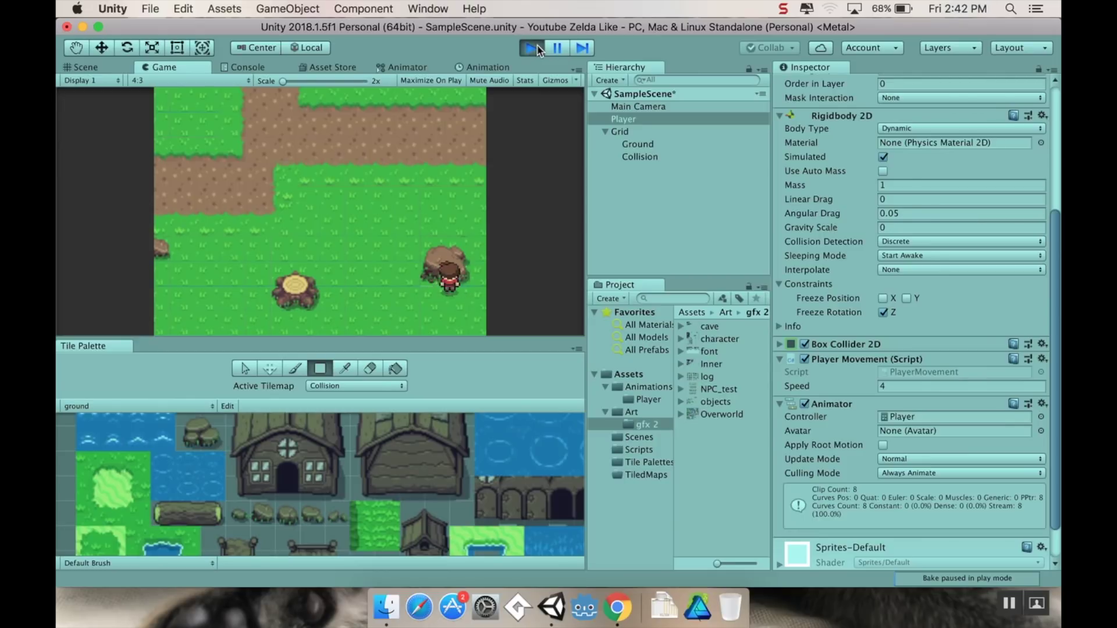
key(Left)
key(Up)
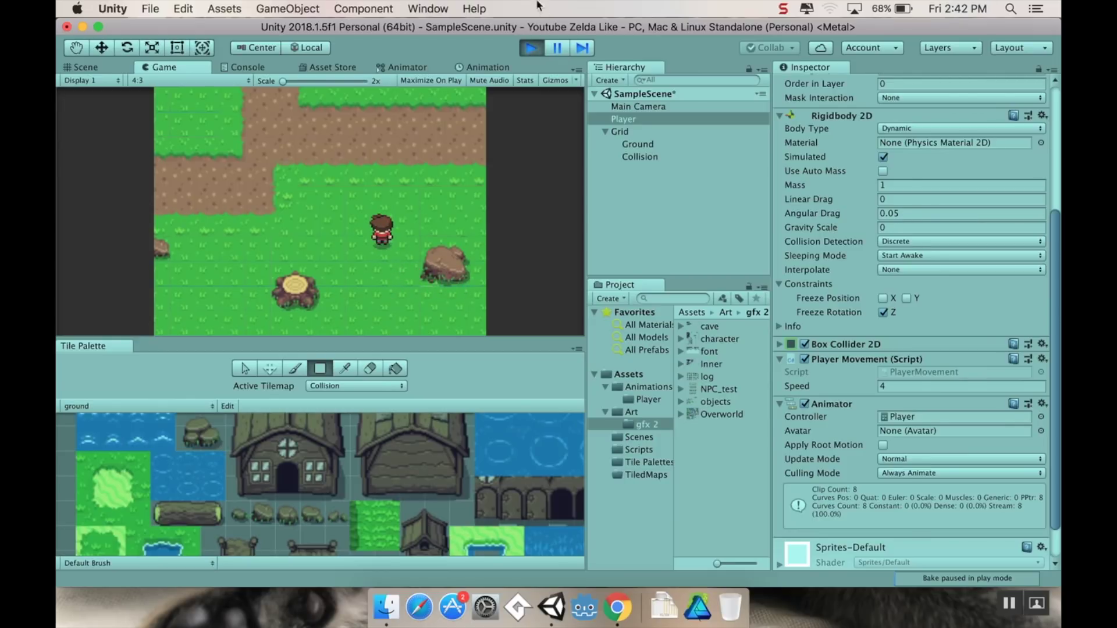
click(531, 47)
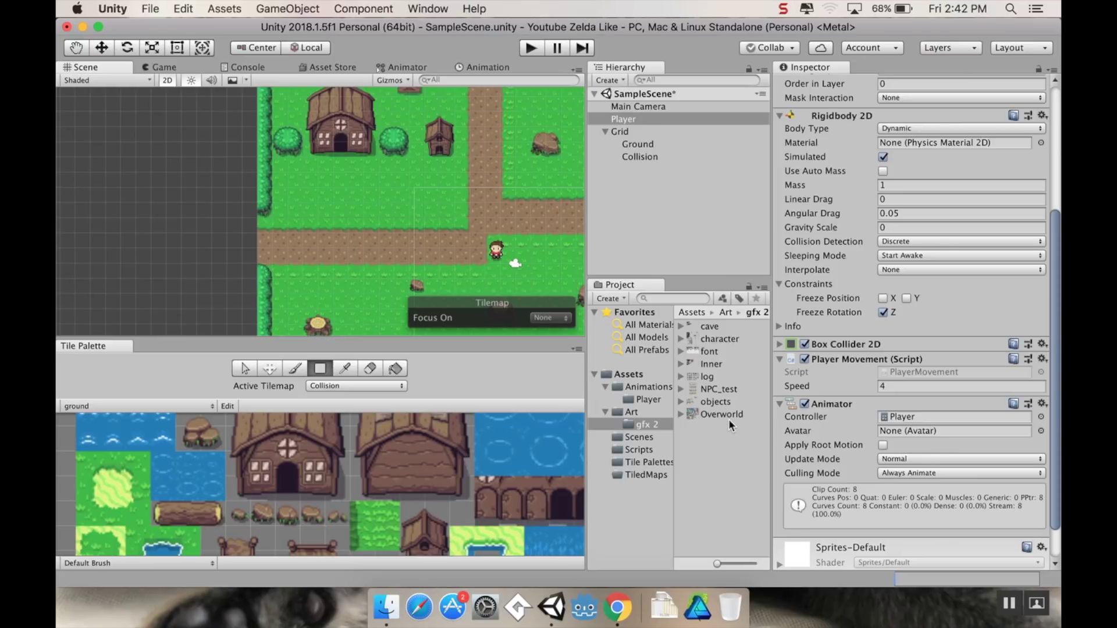
Step: Set the Overworld texture's Filter Mode to Point (no filter) and apply it
click(728, 414)
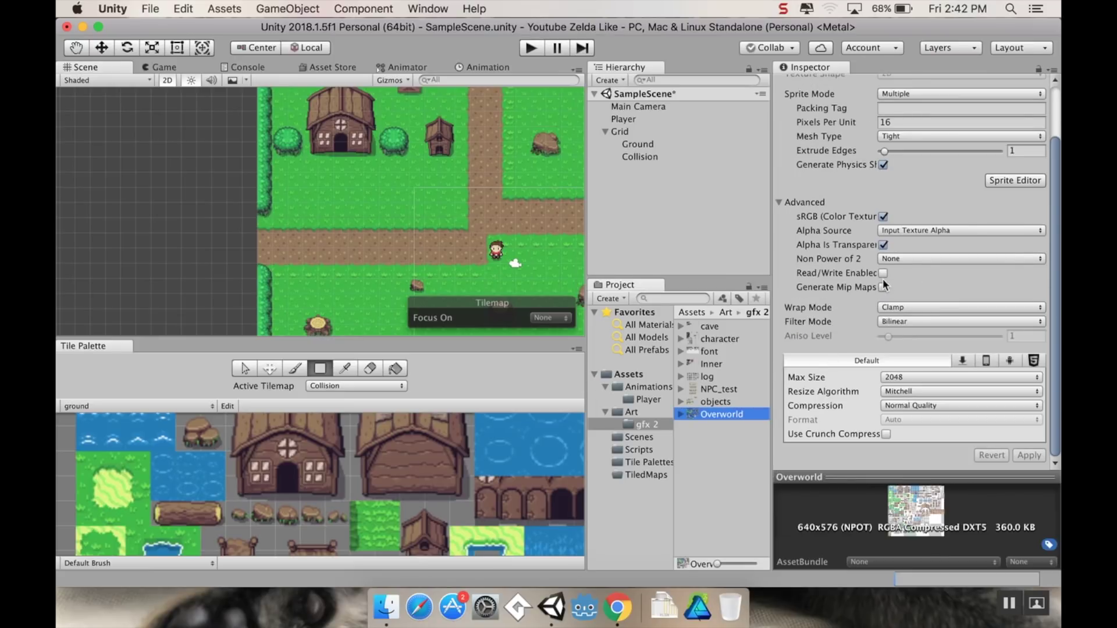
click(887, 322)
click(904, 309)
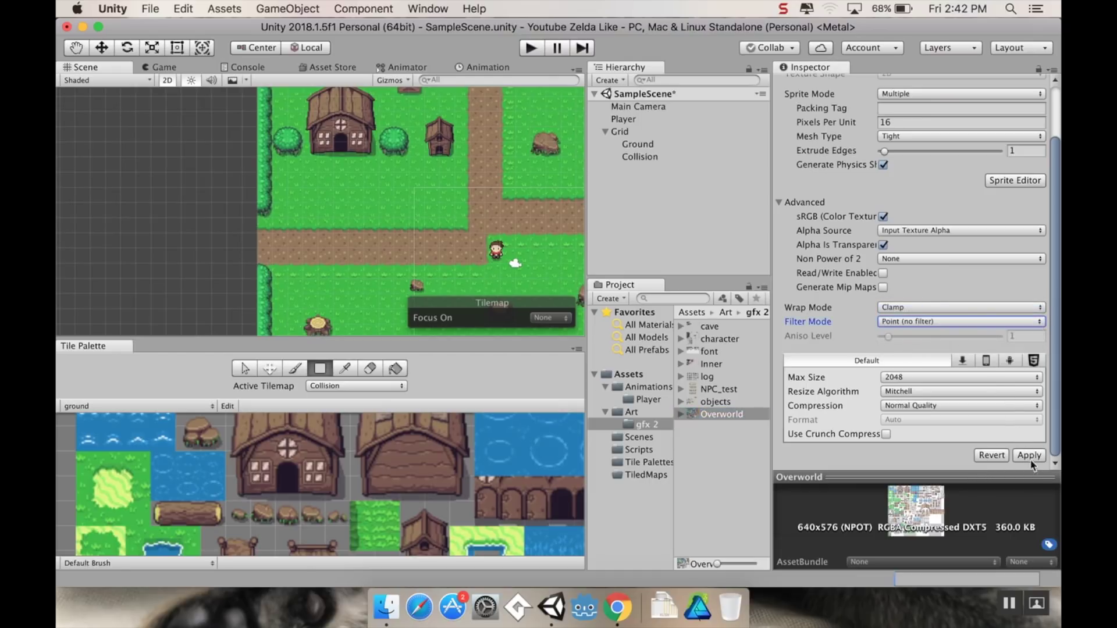
click(1029, 457)
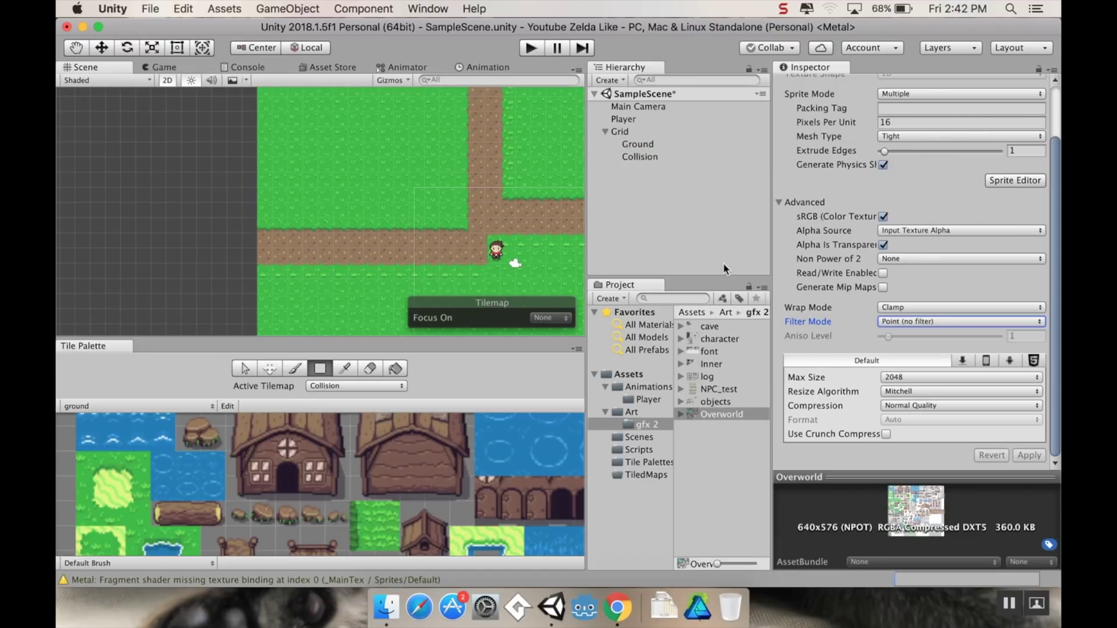
click(646, 154)
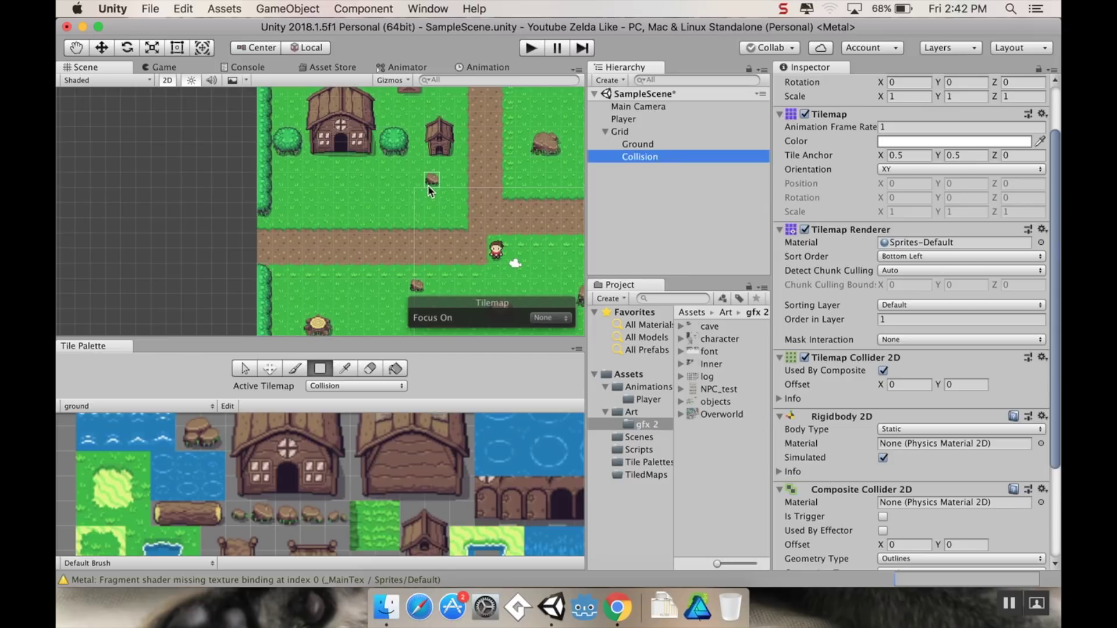
click(529, 49)
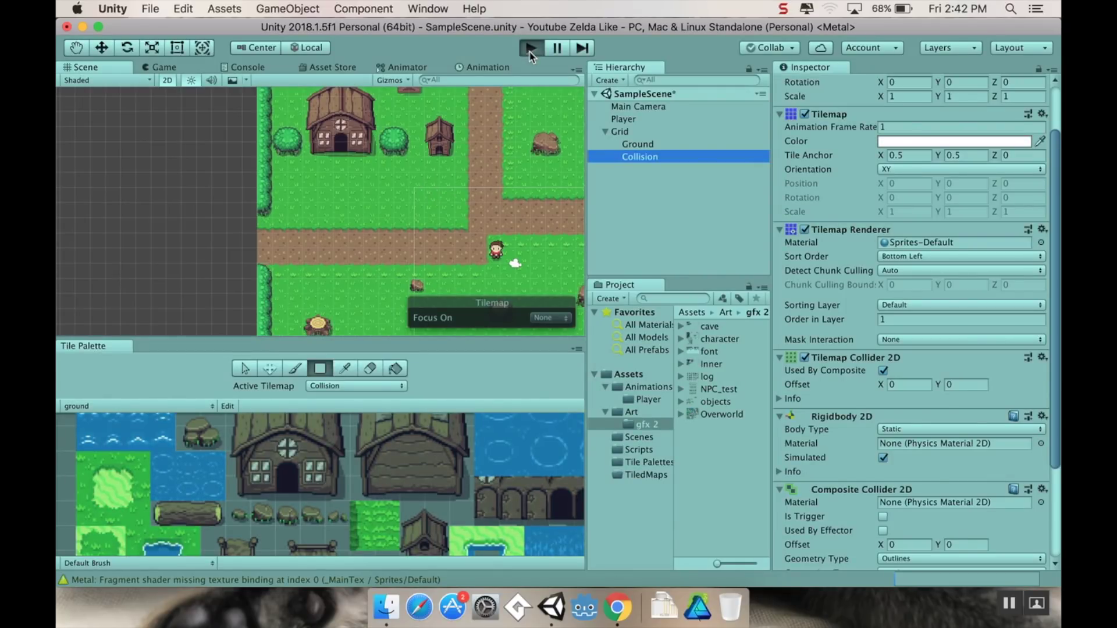
key(Down)
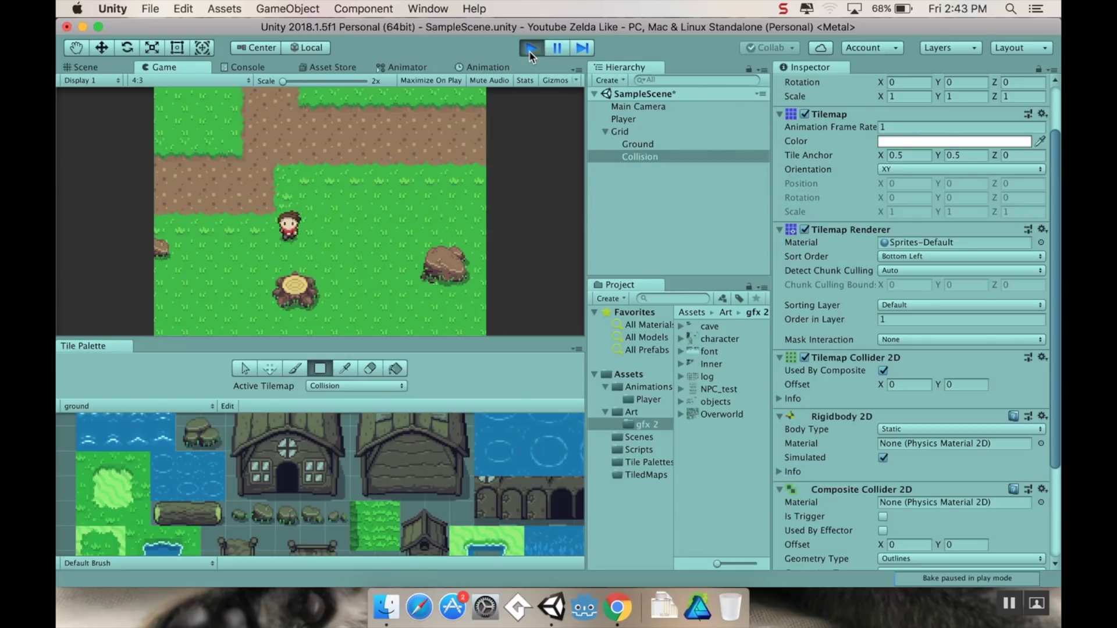
key(Right)
key(Down)
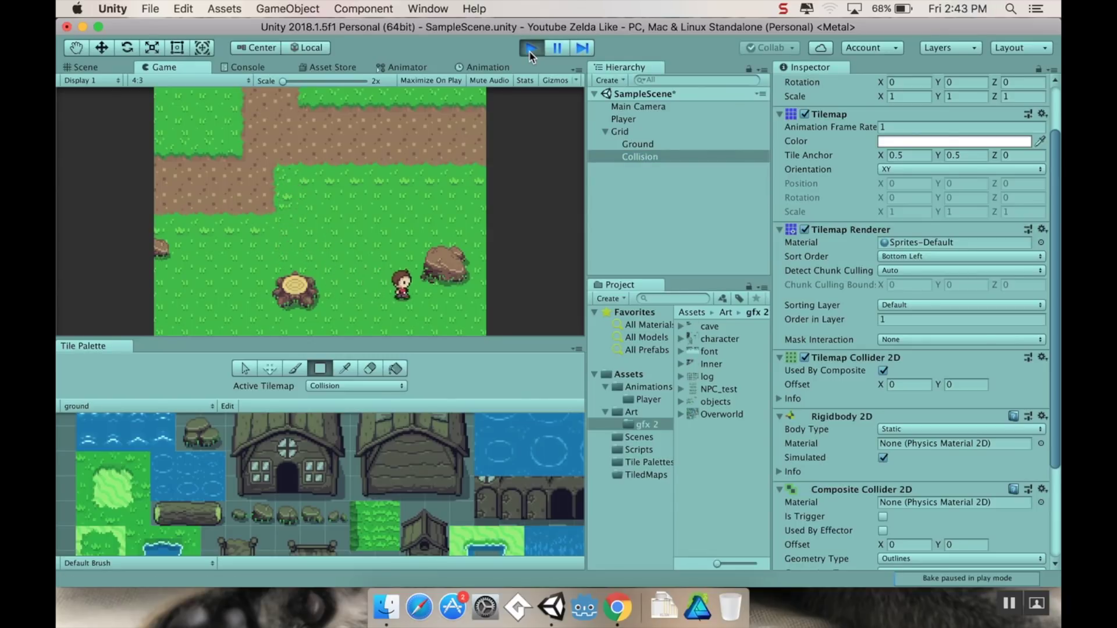
key(Left)
key(Up)
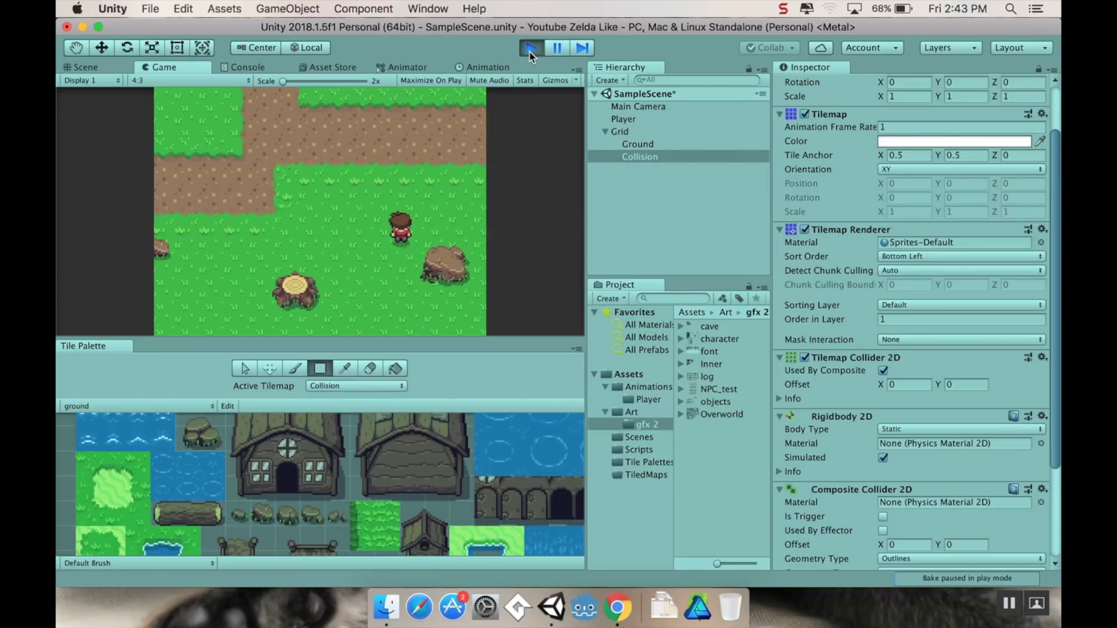
key(Left)
key(Left)
click(530, 48)
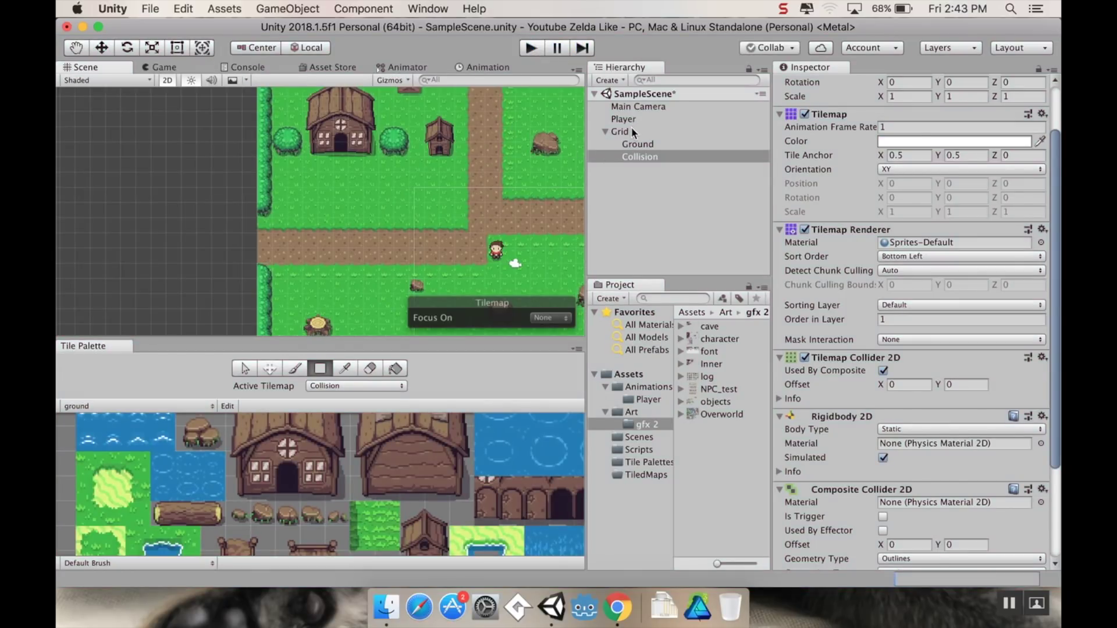
Step: Parent Main Camera to Player, set its position X and Y to 0, and start Play mode
click(636, 108)
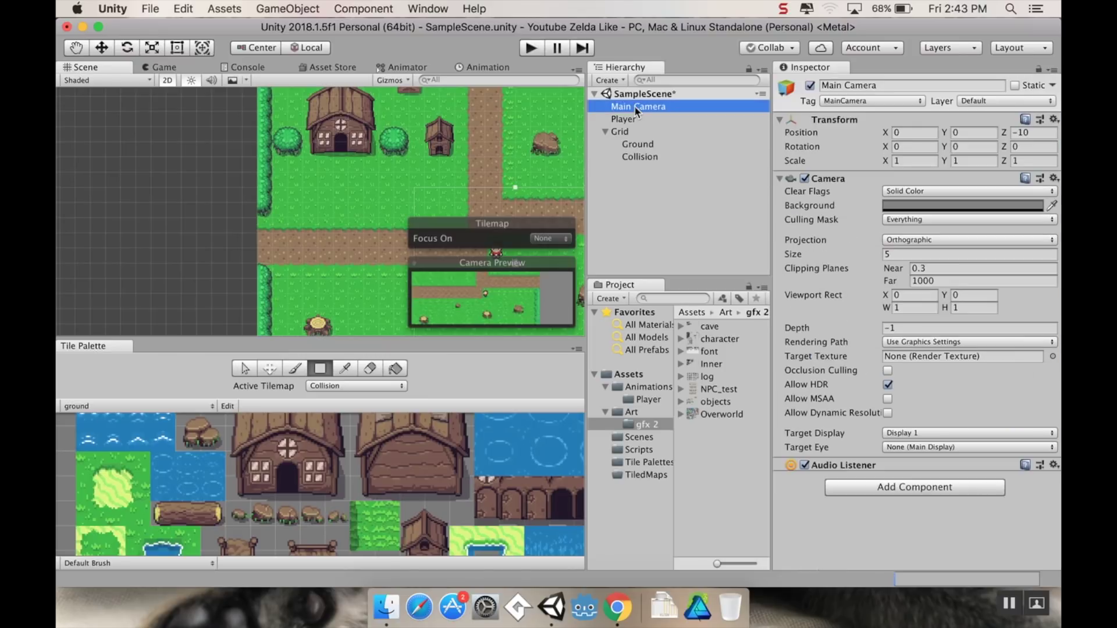
click(605, 132)
drag(631, 109, 648, 120)
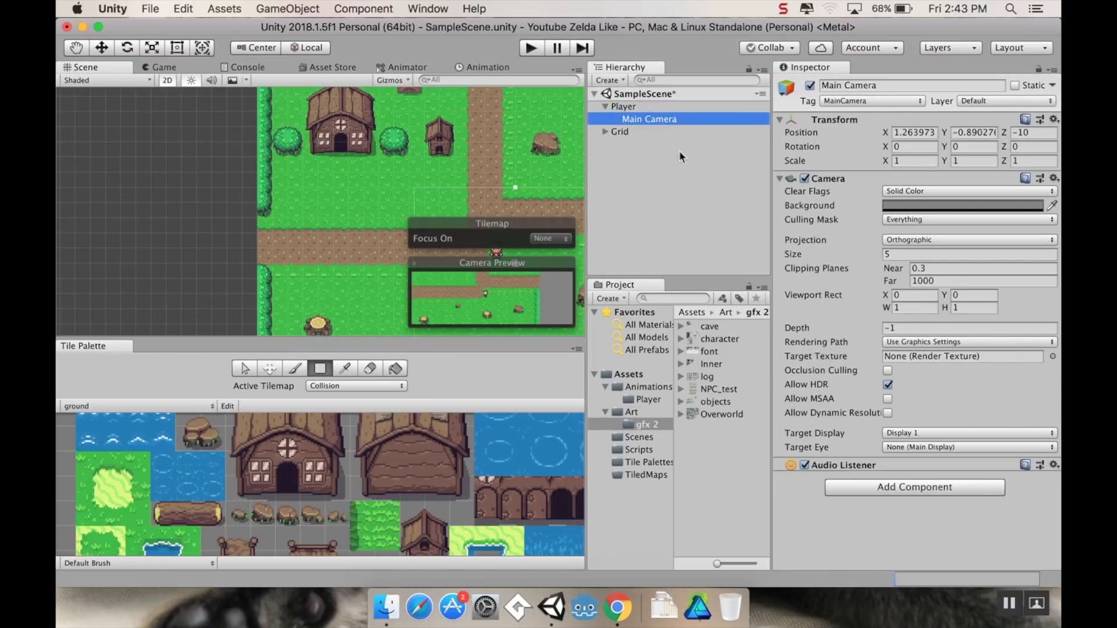
click(907, 133)
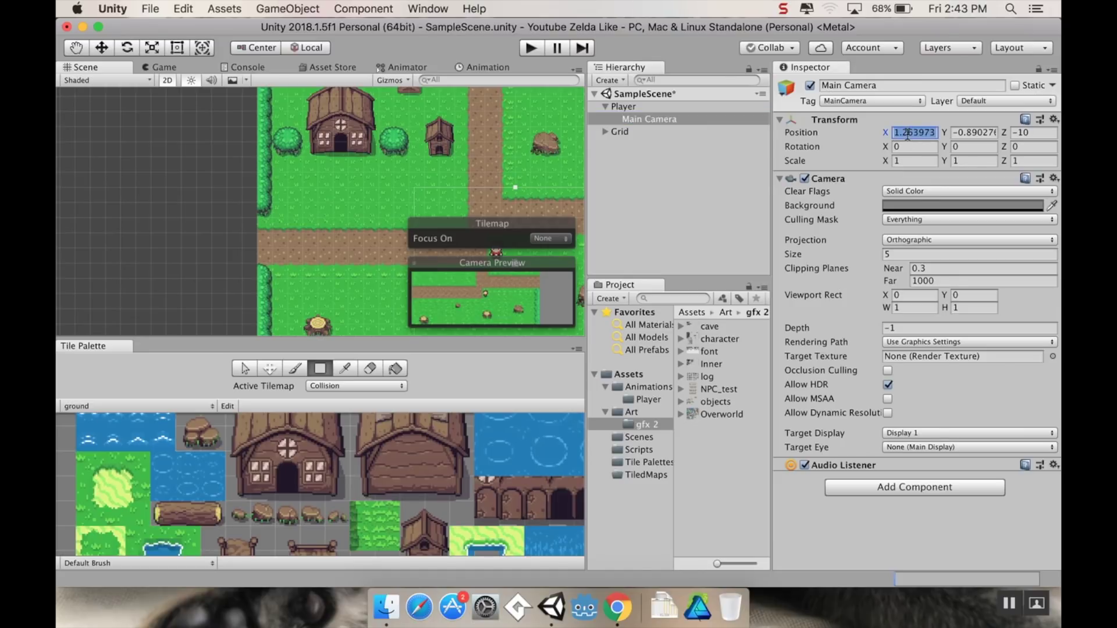
text(0)
key(Tab)
text(0)
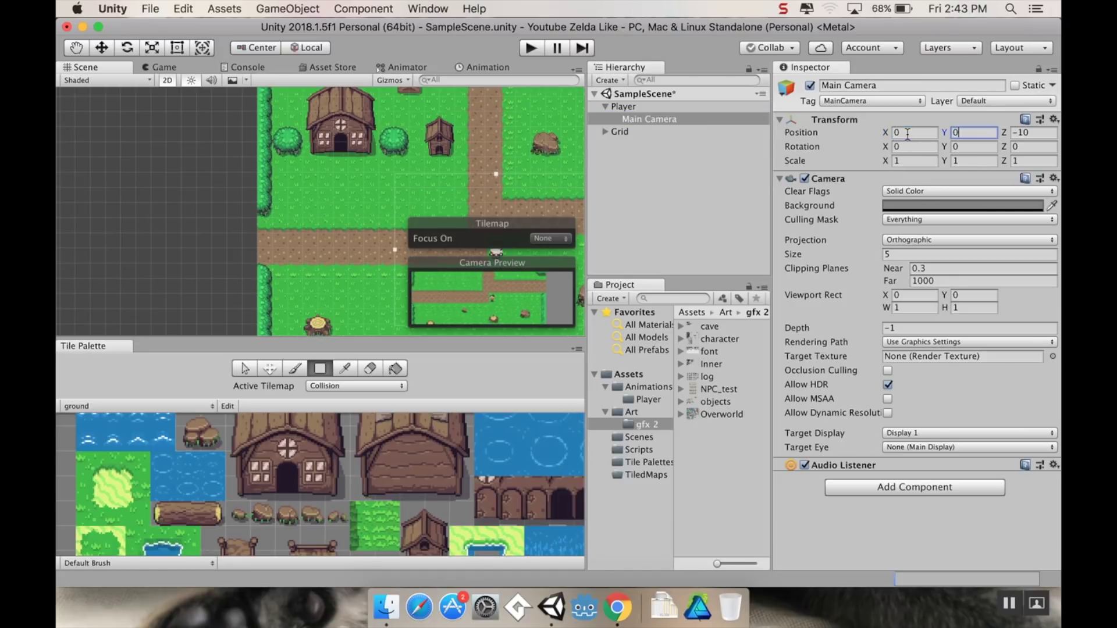
click(533, 49)
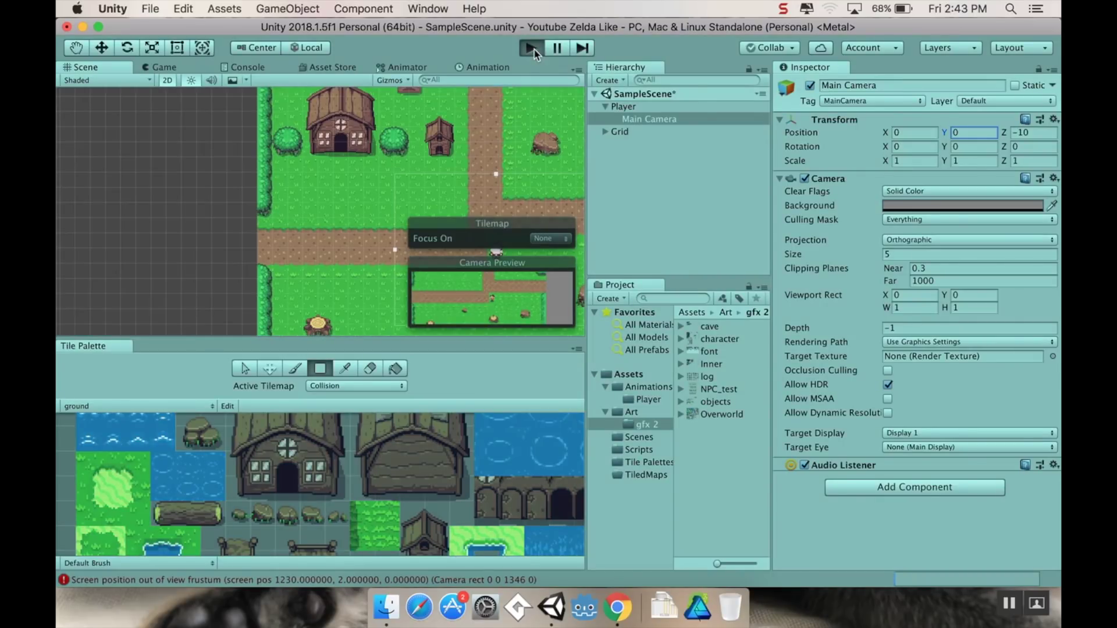
Step: Walk the player left, down and up across the grass while the camera follows
key(Left)
key(Down)
key(Down)
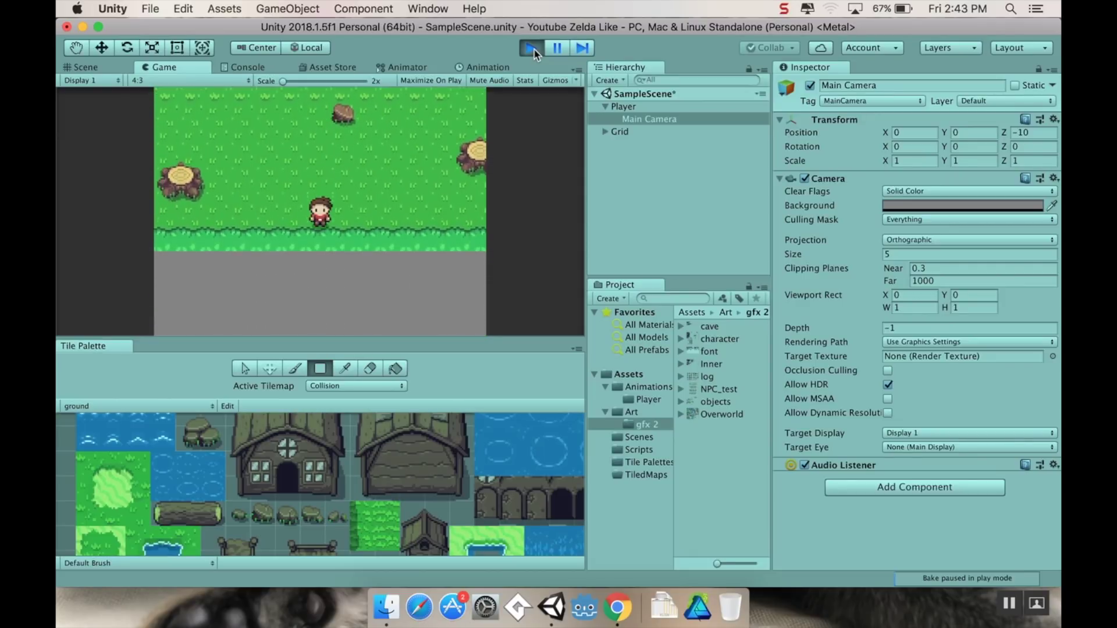
key(Up)
key(Left)
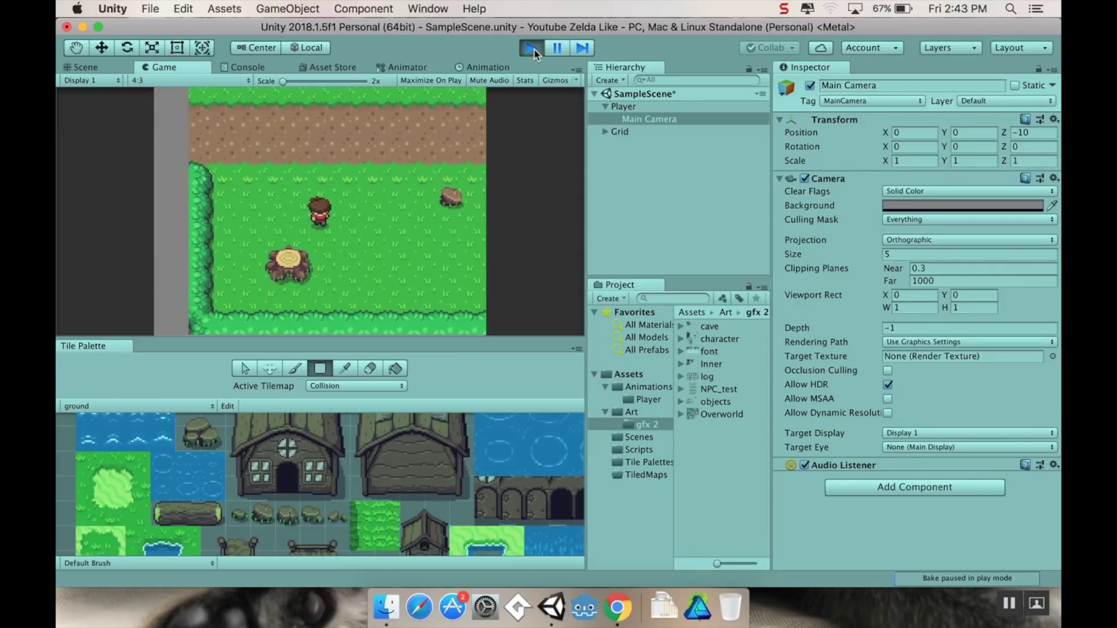
key(Left)
key(Up)
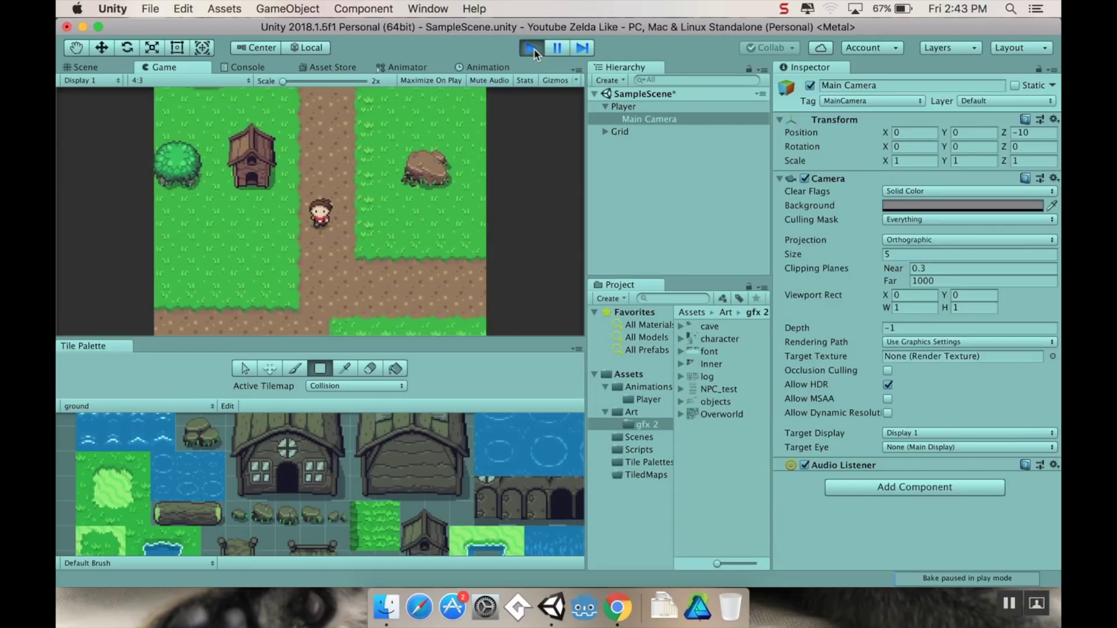
key(Down)
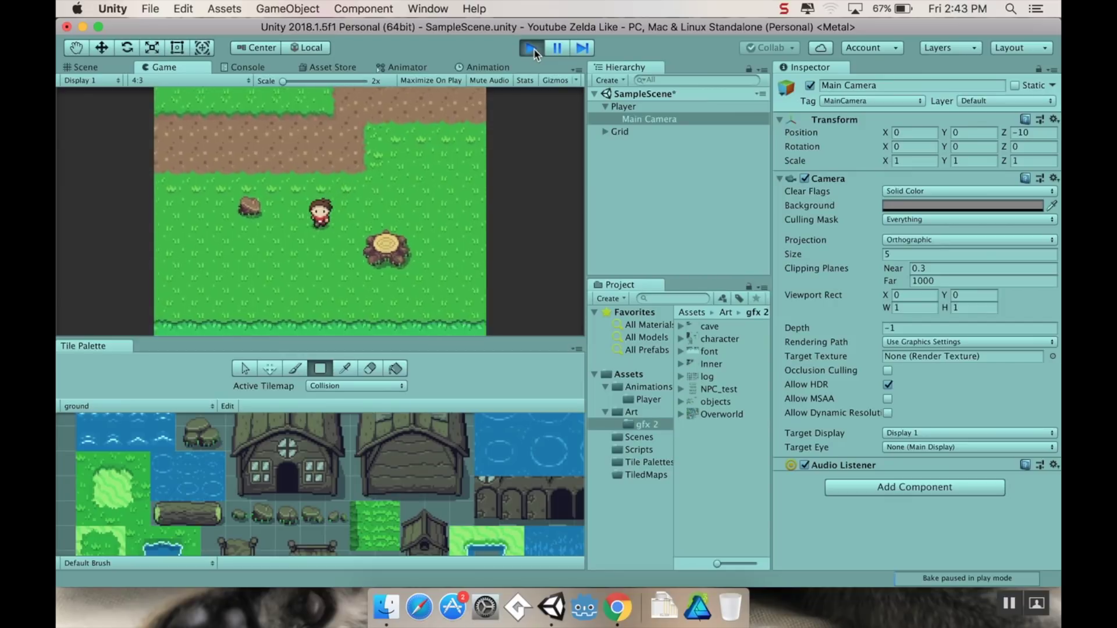
key(Left)
key(Up)
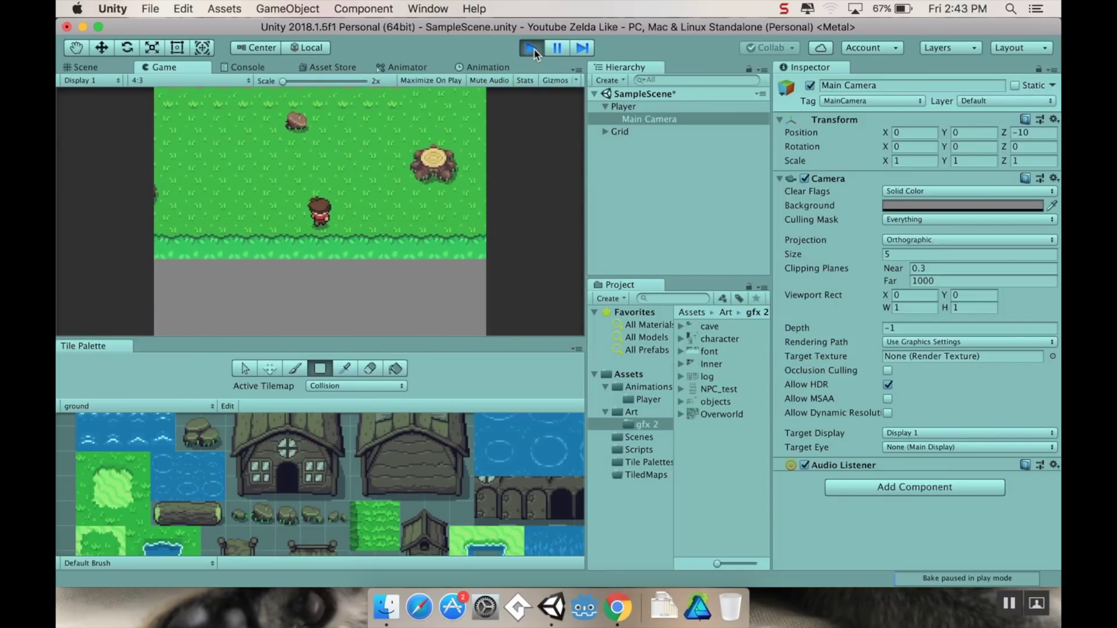
Step: Walk the player up the dirt path, around the rock to the top-right corner, then stop Play mode
key(Right)
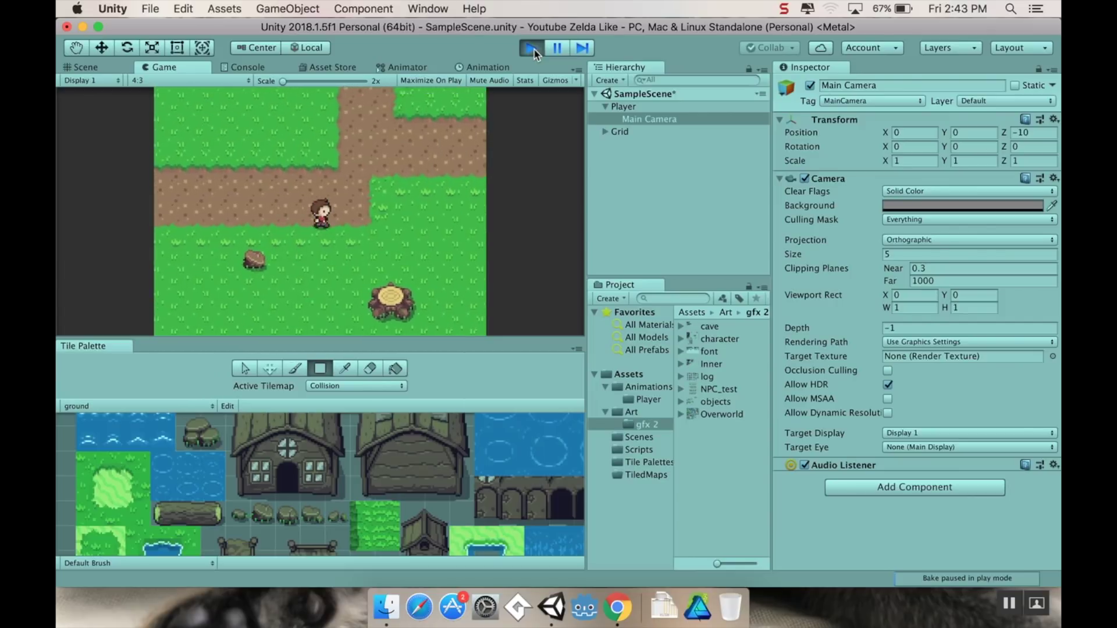
key(Up)
key(Right)
key(Right)
key(Up)
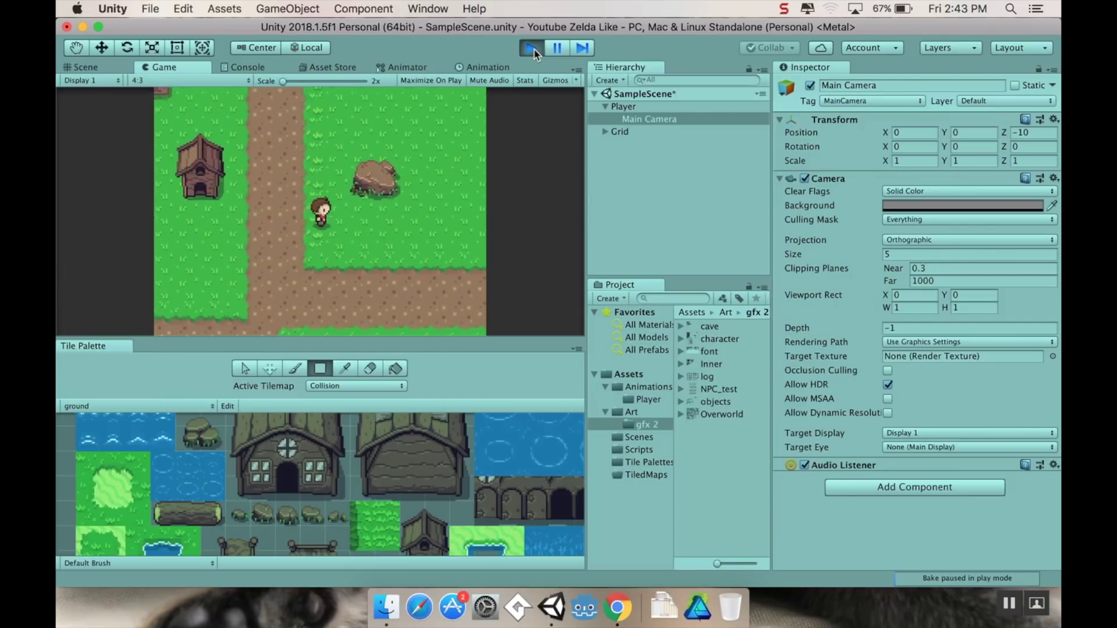
key(Up)
key(Left)
key(Left)
key(Right)
key(Up)
key(Up)
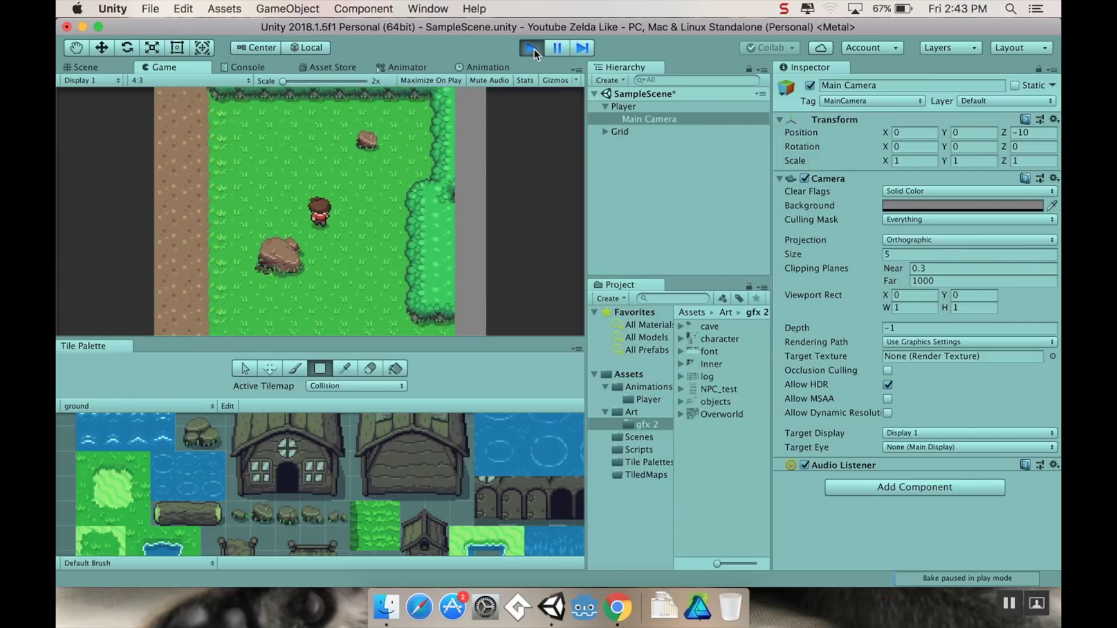
key(Right)
key(Up)
key(Left)
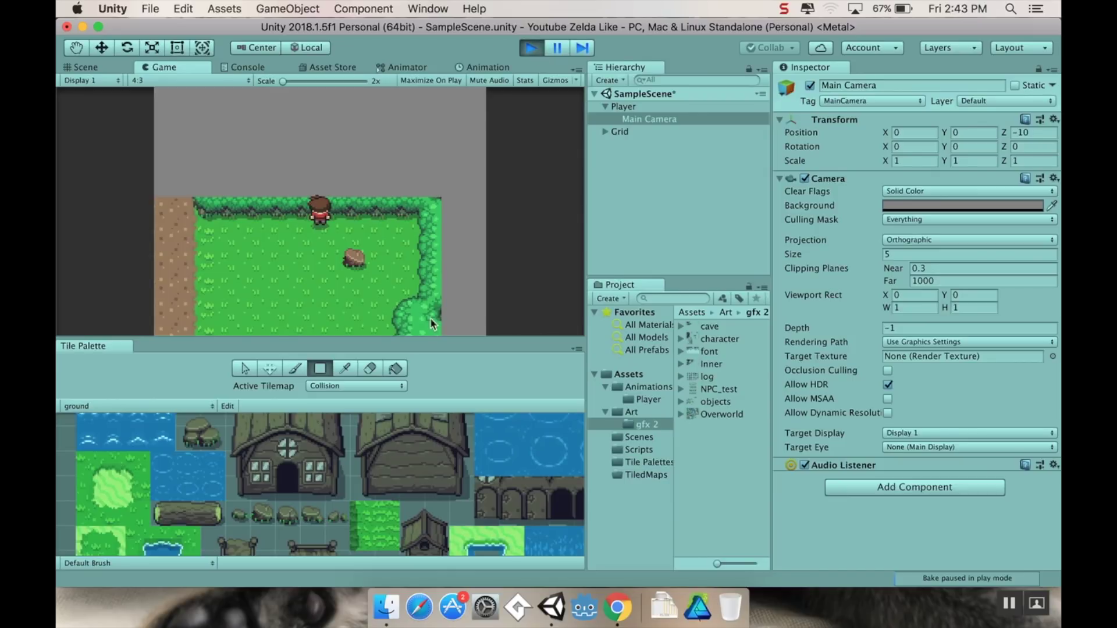
click(532, 48)
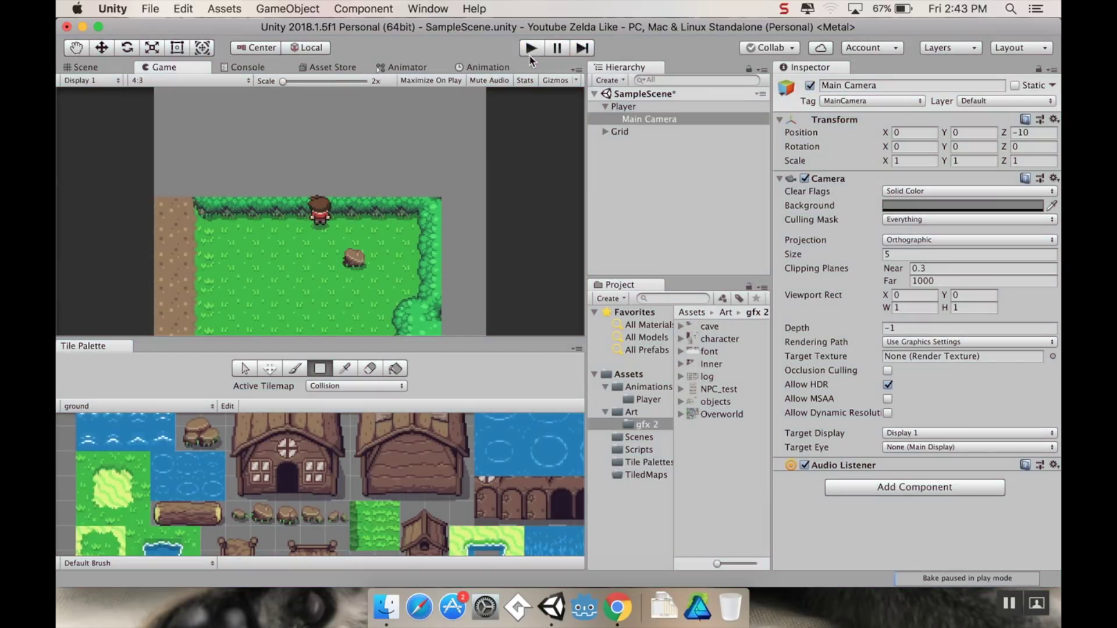
Step: Create a new folder named 'Materials' in the top-level Assets folder
click(606, 414)
click(606, 413)
click(605, 386)
click(617, 374)
right_click(727, 414)
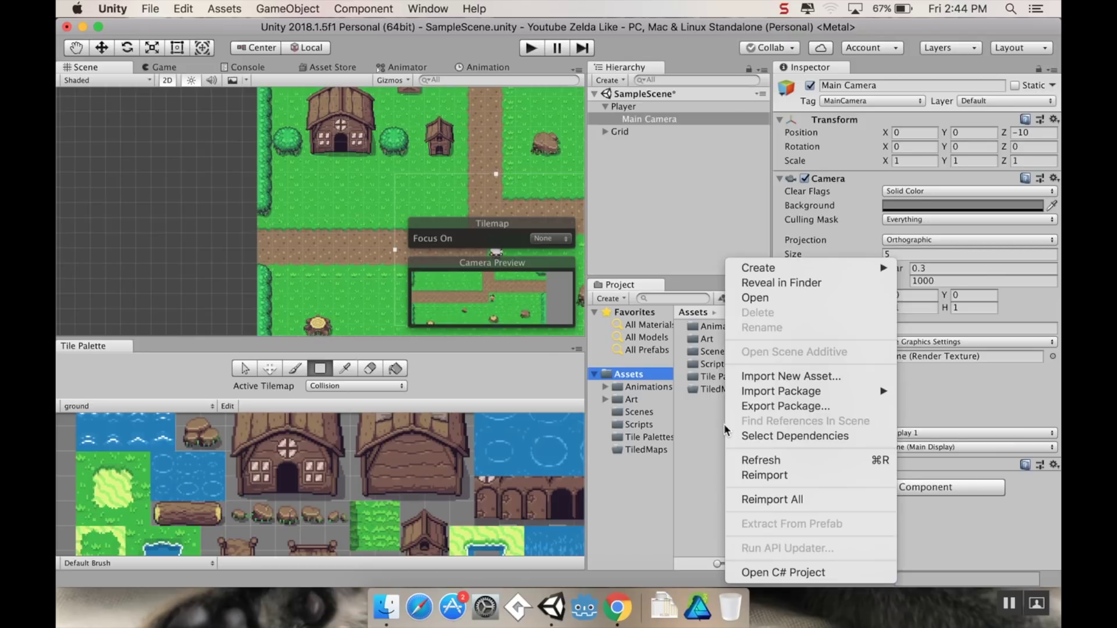
mouse_move(782, 267)
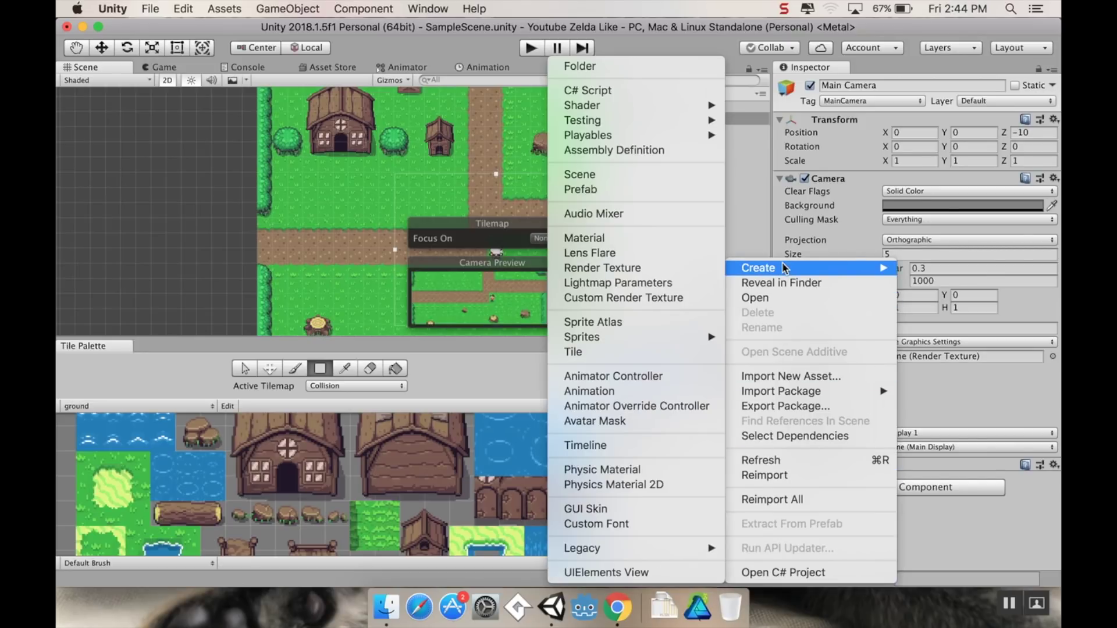
click(613, 62)
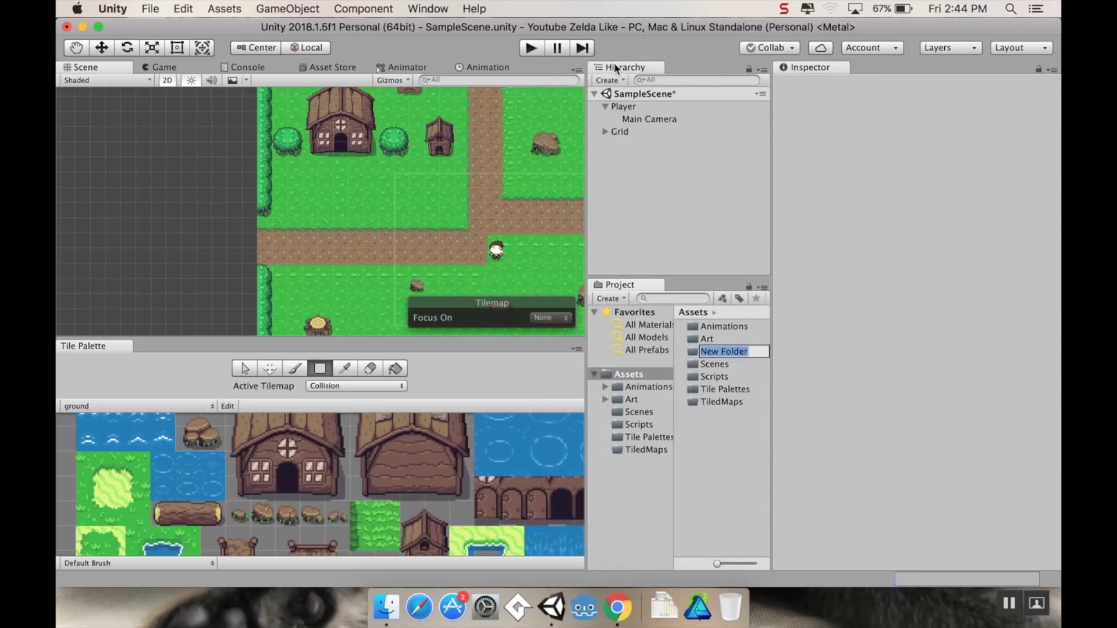
text(Materials)
key(Return)
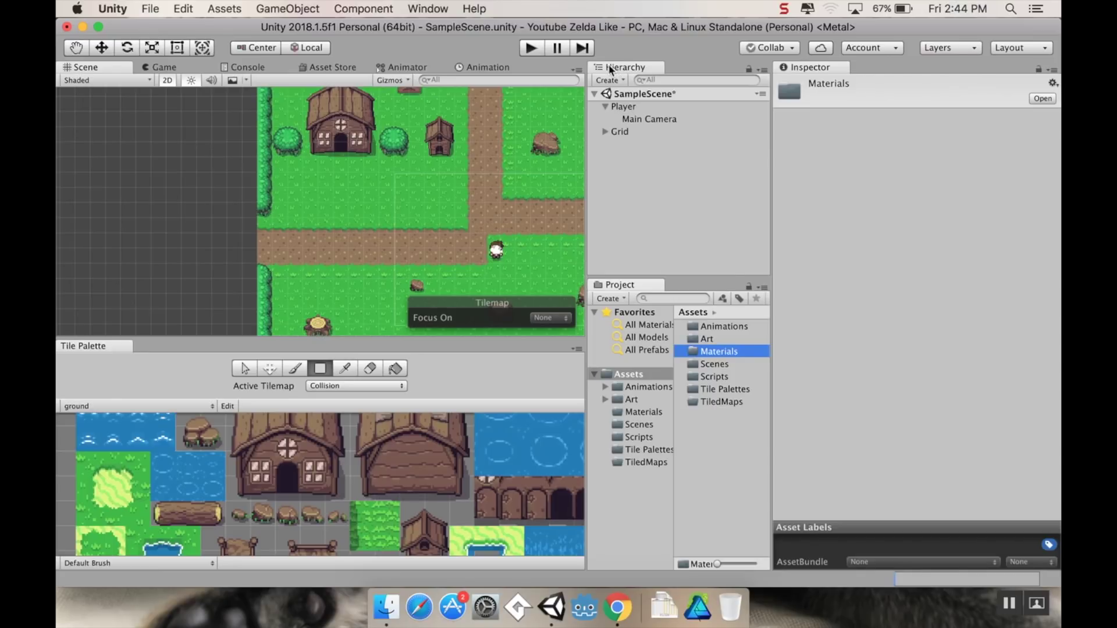
Step: Inside the Materials folder, create a Physics Material 2D named 'slippery'
double_click(707, 354)
right_click(706, 353)
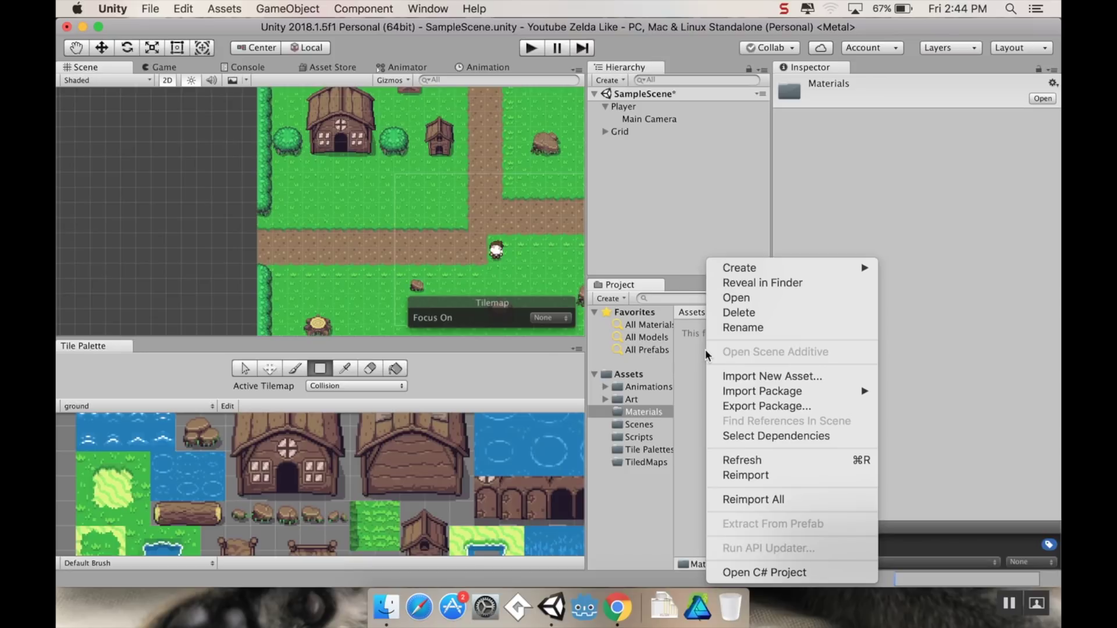
mouse_move(838, 268)
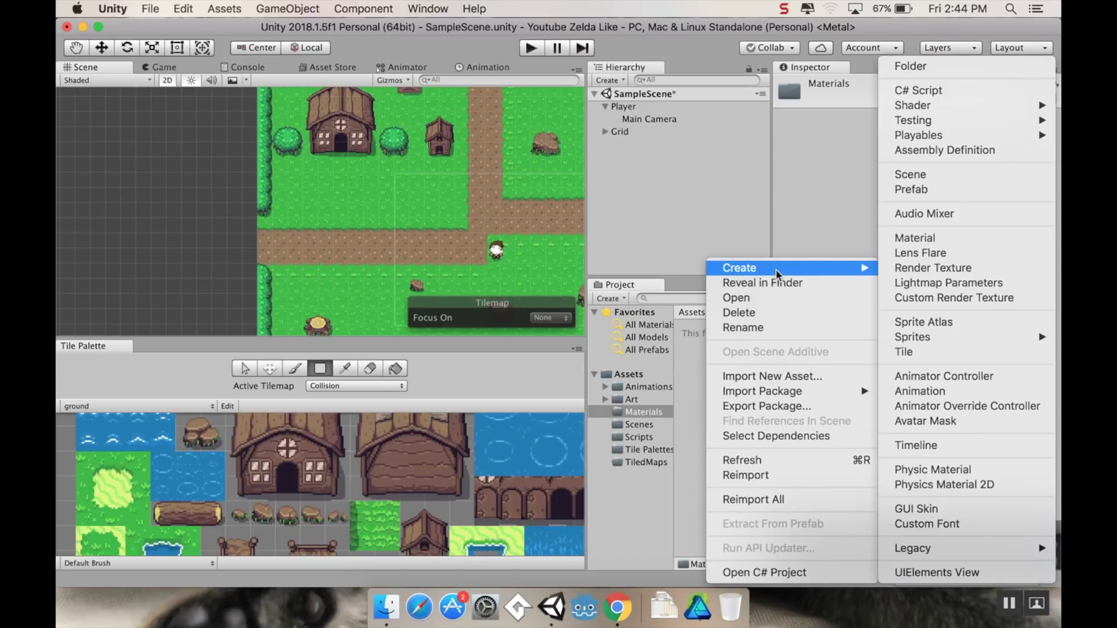
click(989, 484)
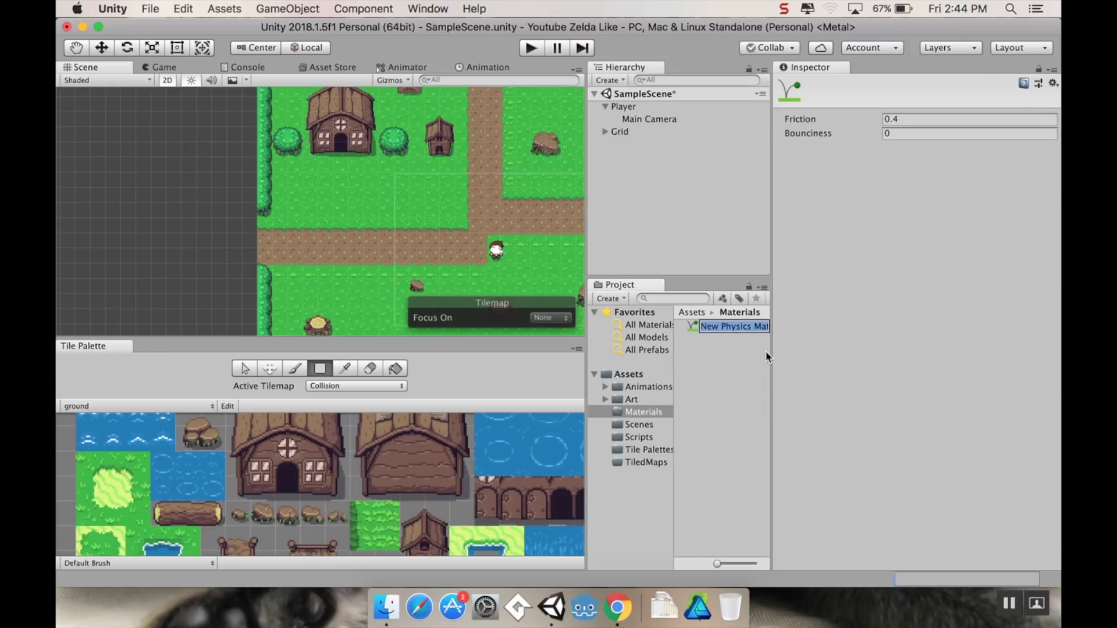
text(slippery)
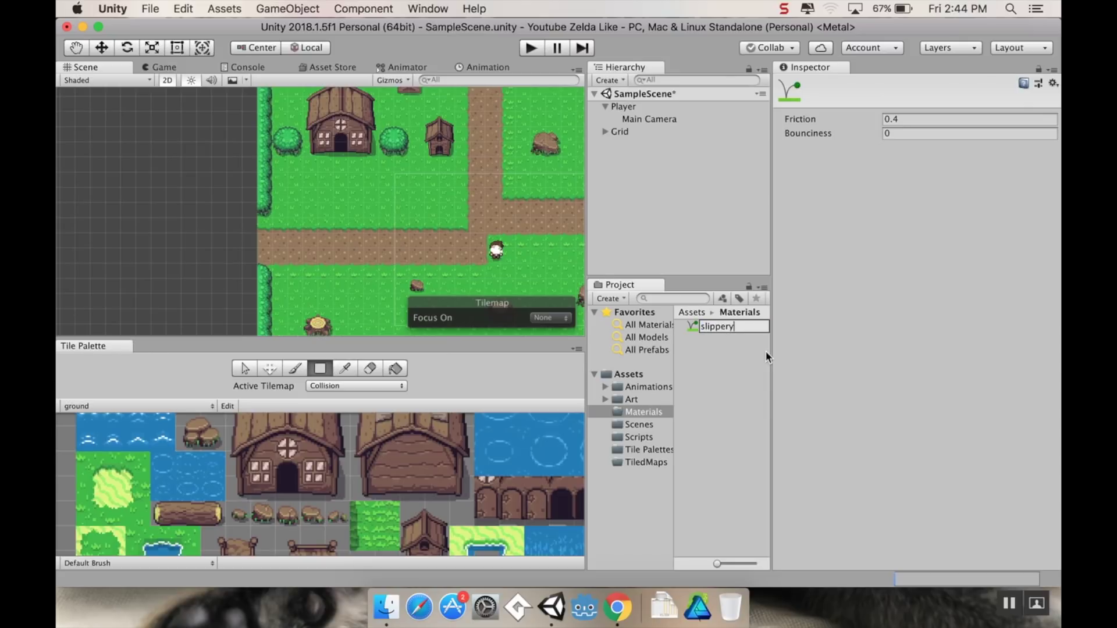
key(Return)
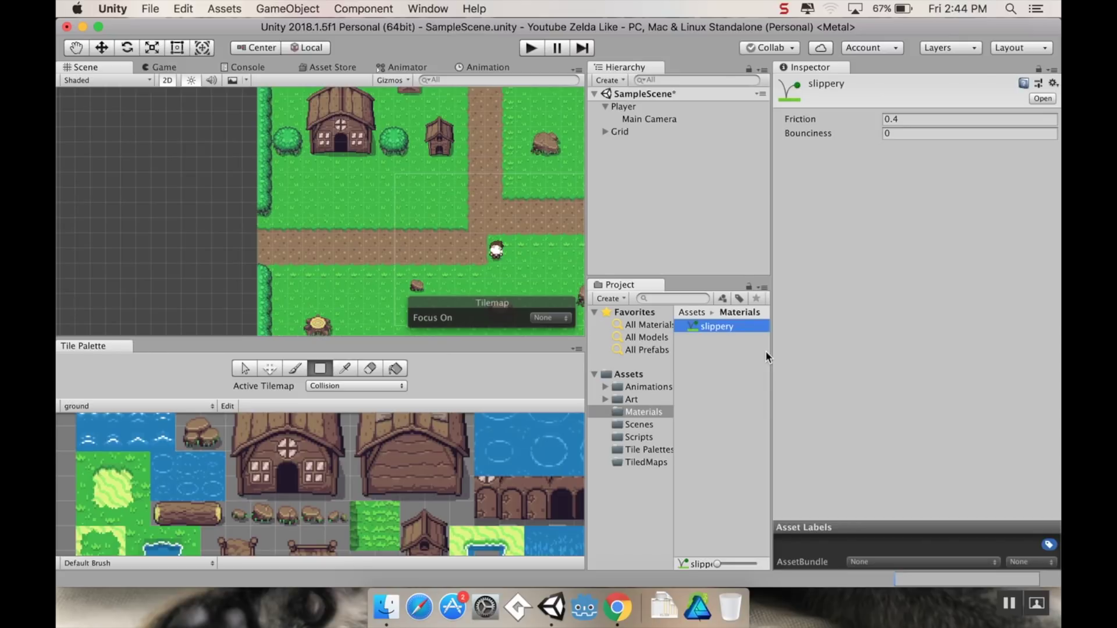
Step: Set the slippery material's Friction to 0.1
click(919, 117)
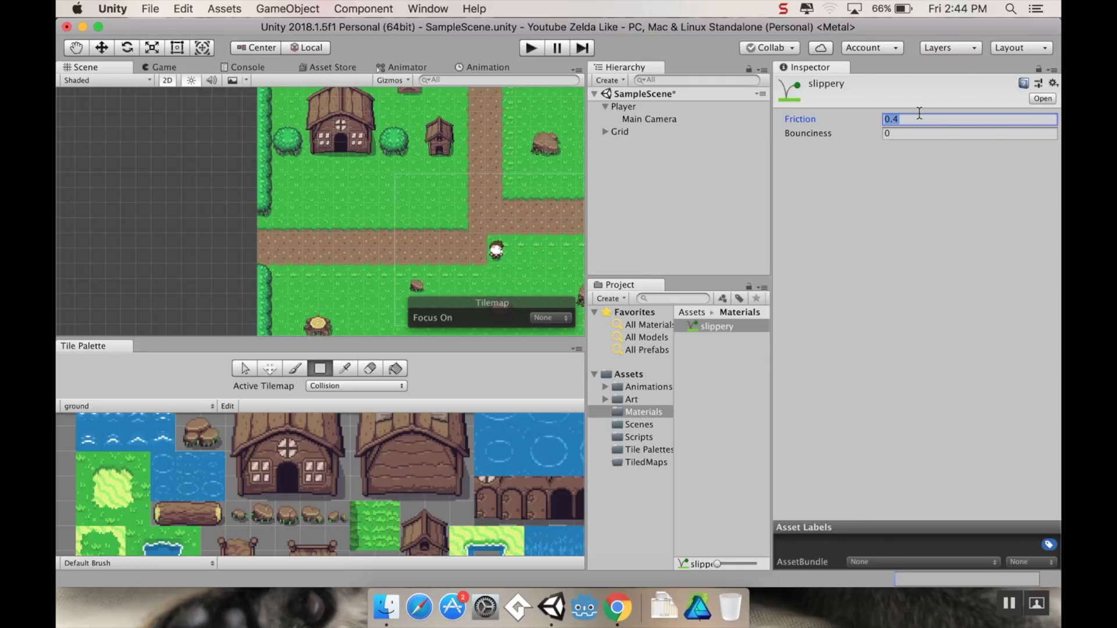
text(.1)
key(Return)
Step: Assign the slippery material to the Player's Box Collider 2D and start Play mode
click(621, 106)
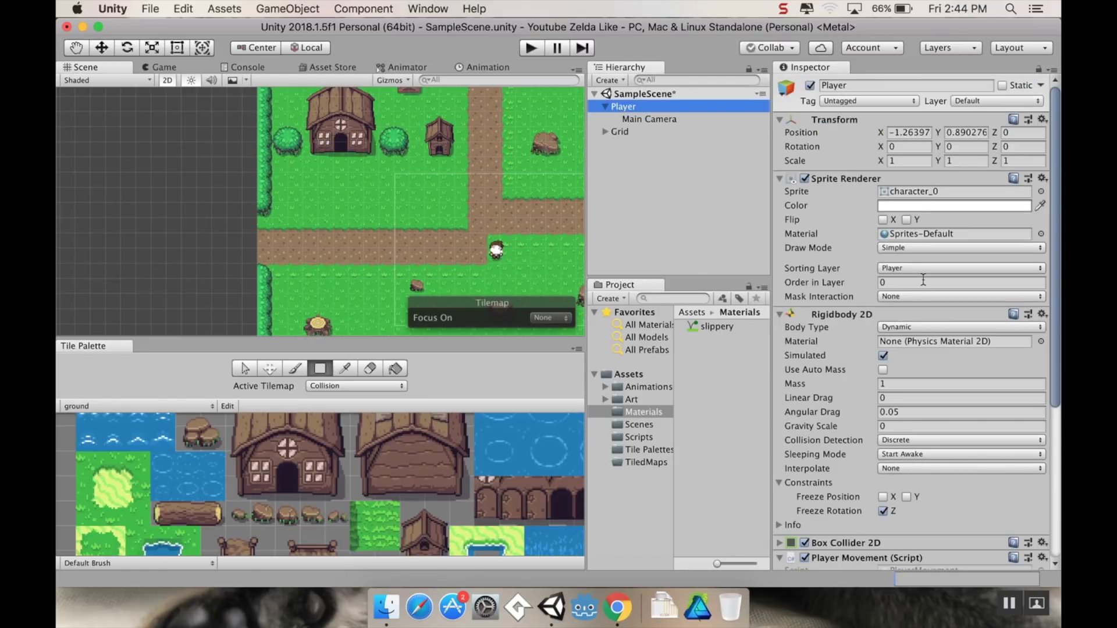
scroll(923, 280, down, 5)
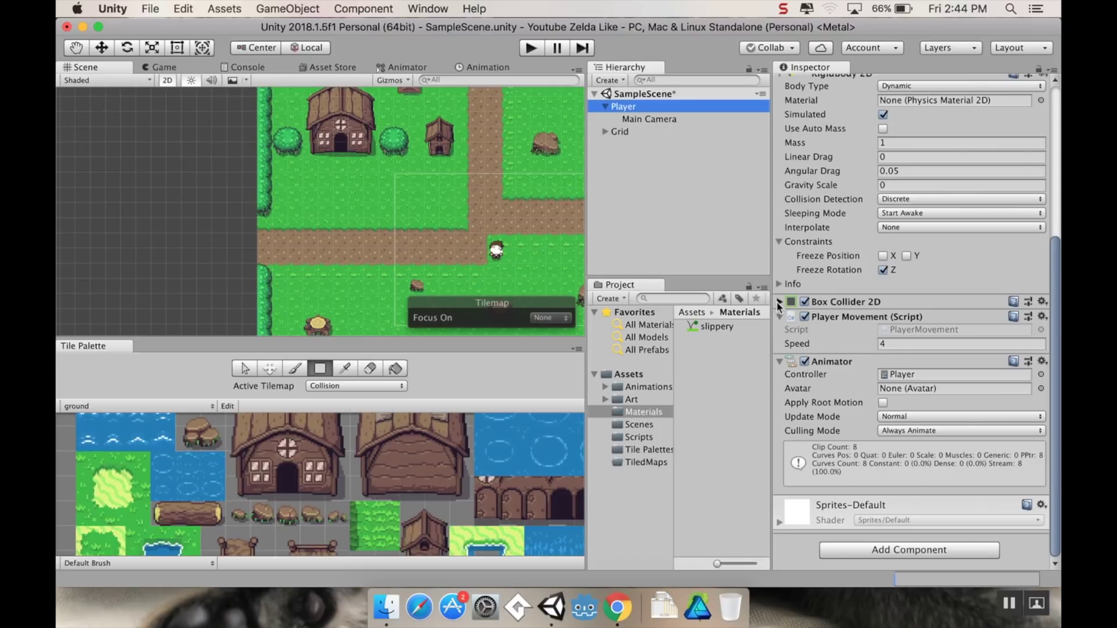
click(779, 302)
drag(723, 326, 911, 339)
click(531, 48)
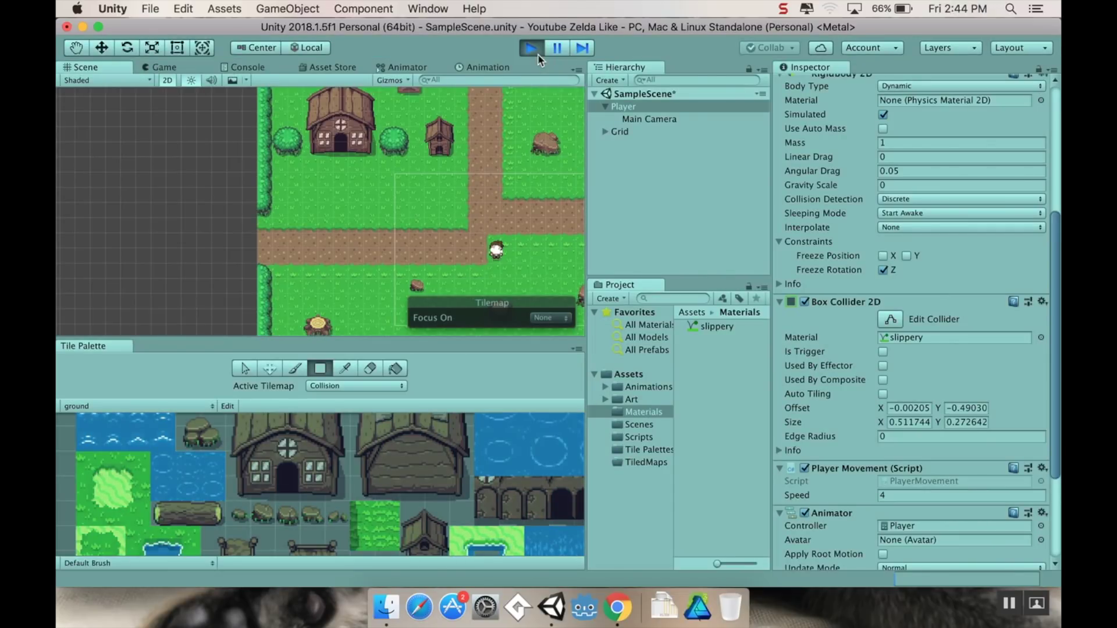
Step: Walk the player around the rock and log, checking it slides past obstacles
key(Left)
key(Up)
key(Down)
key(Left)
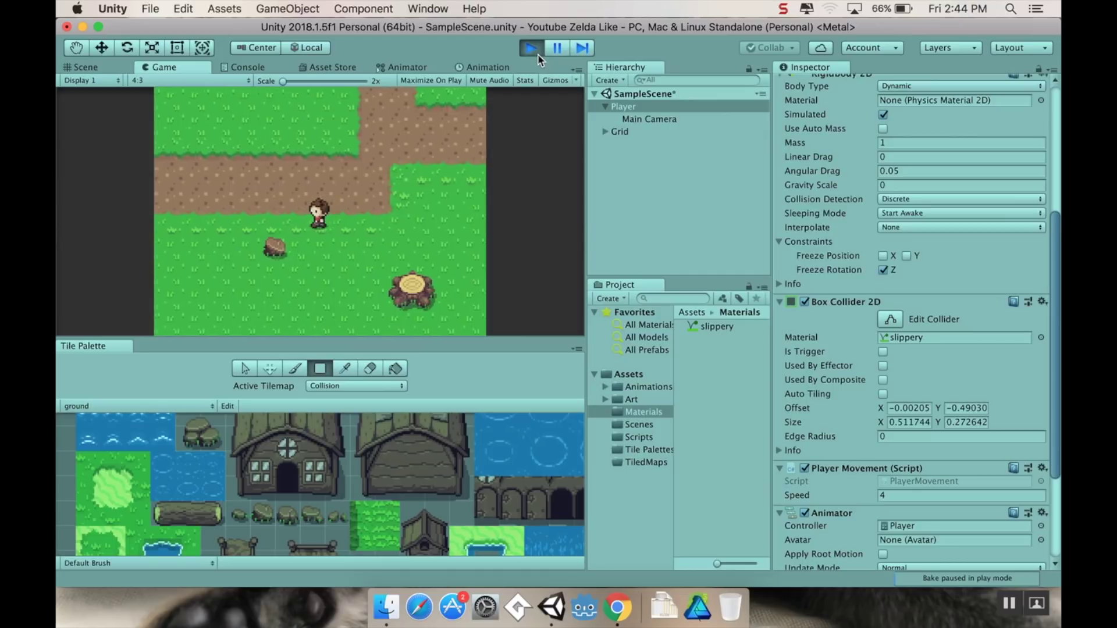
key(Down)
key(Right)
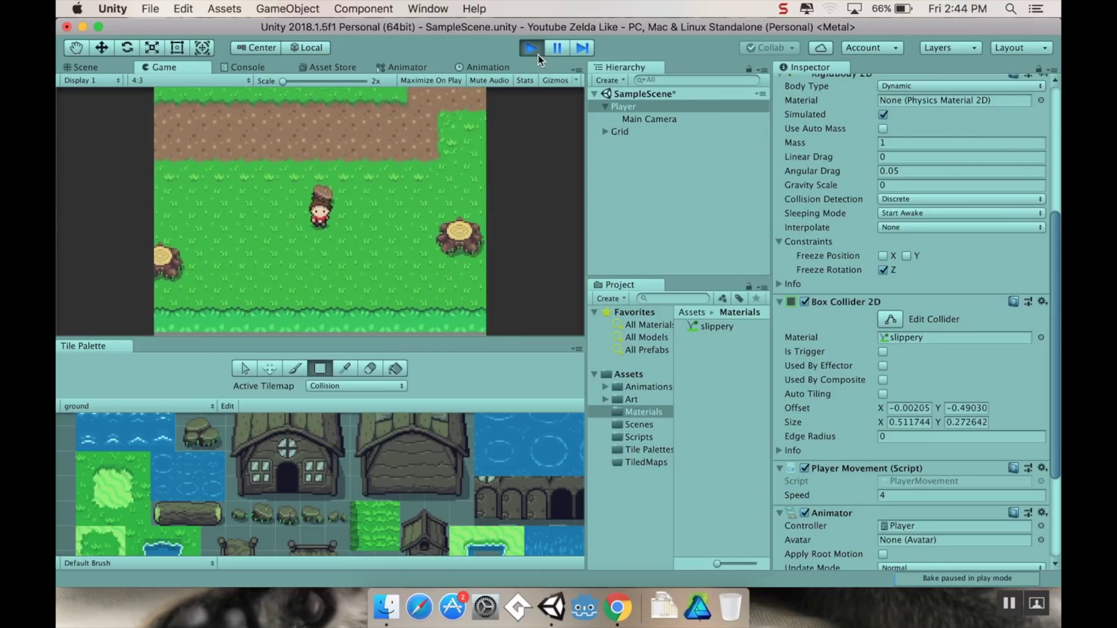
key(Down)
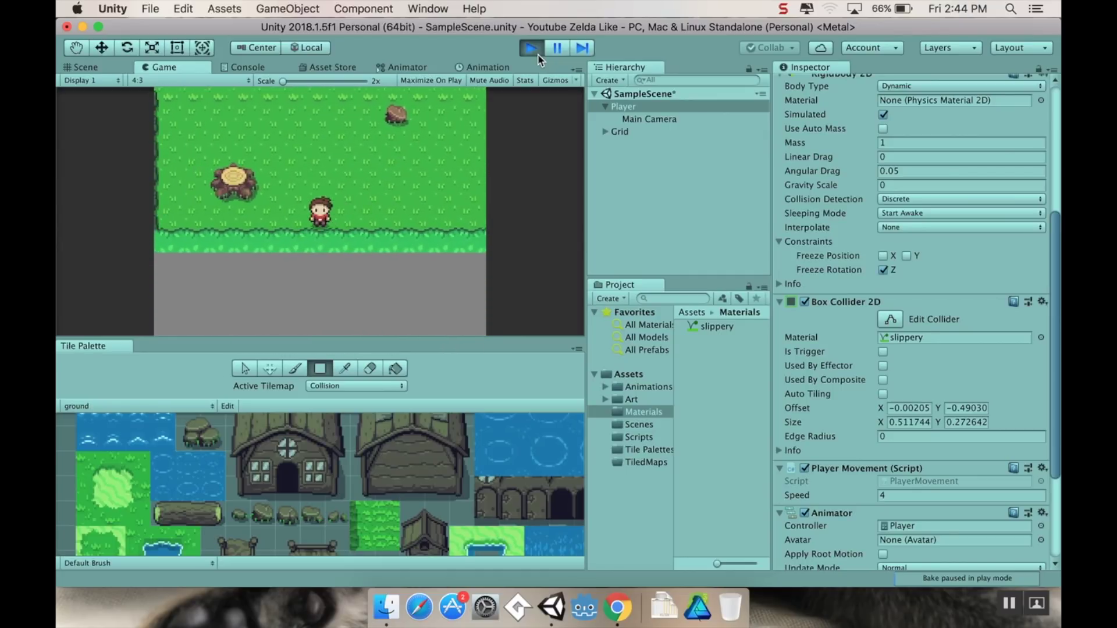
key(Up)
key(Left)
key(Up)
key(Right)
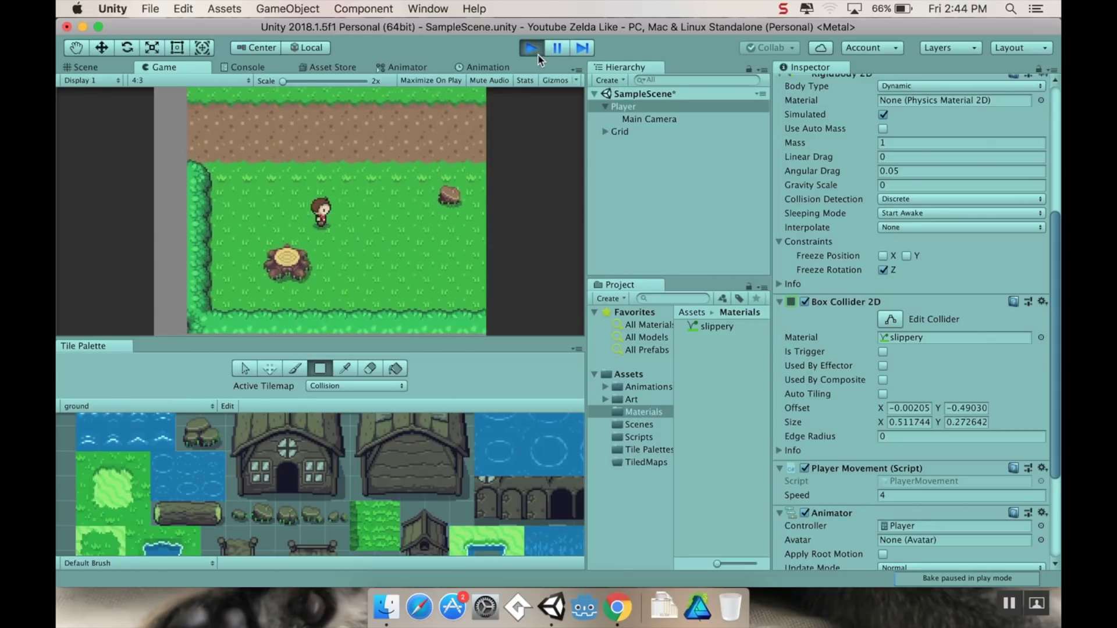
Step: Walk the player up to the houses and along the dirt path, then stop Play mode
key(Up)
key(Left)
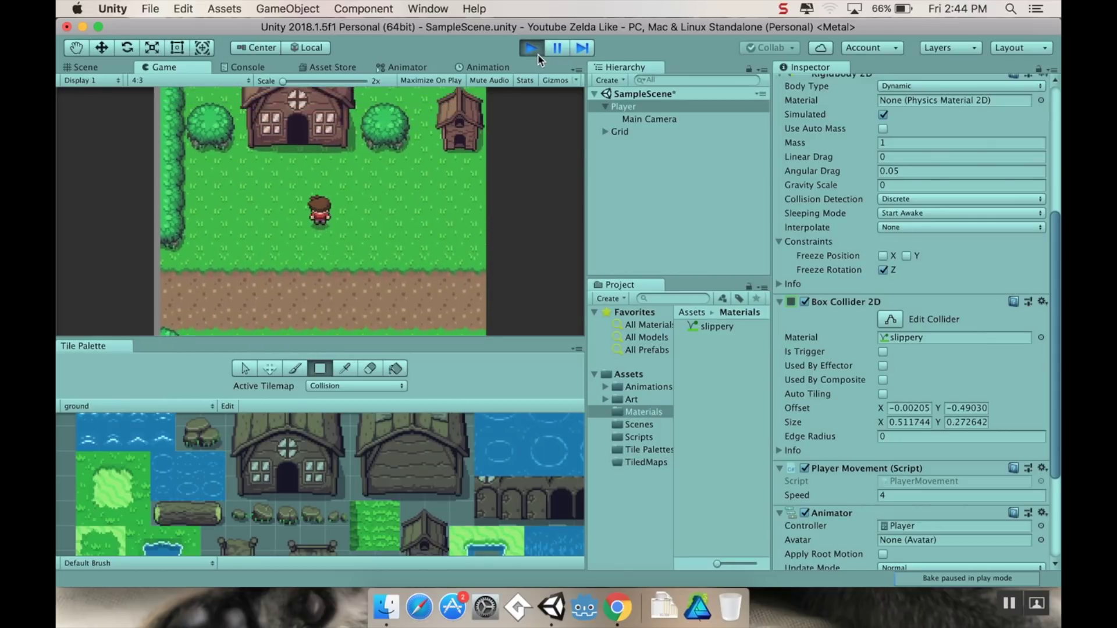
key(Right)
key(Left)
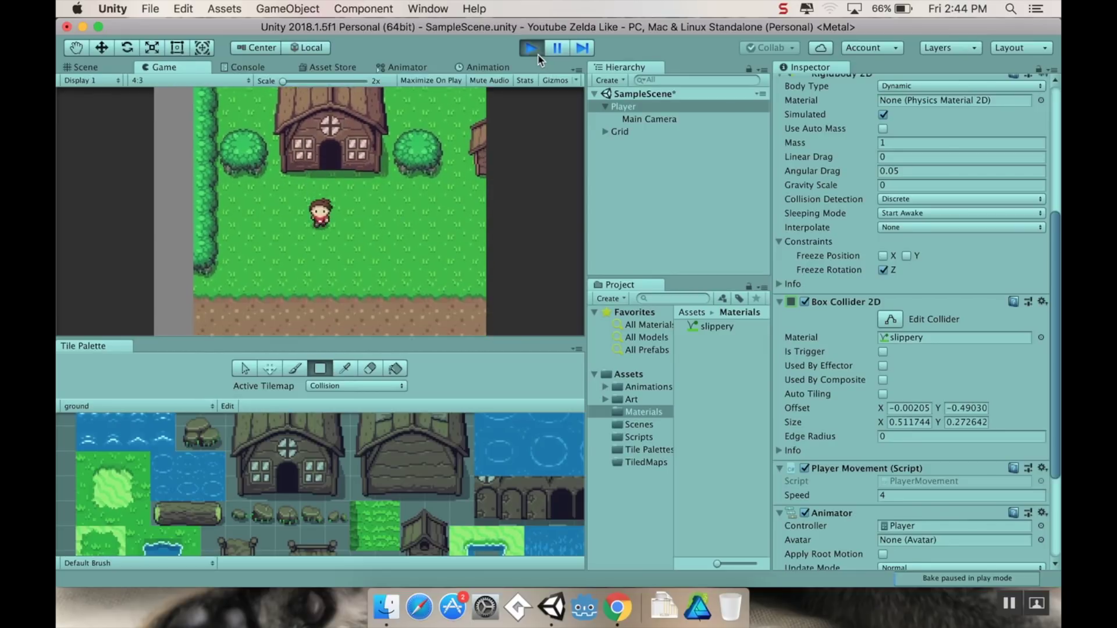
key(Up)
key(Right)
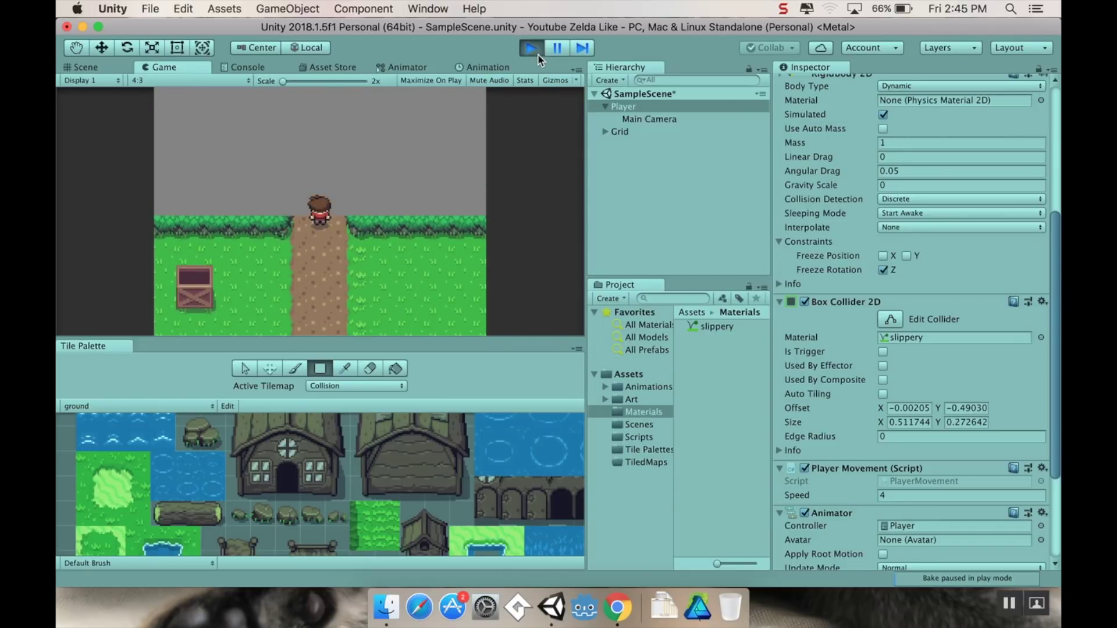
key(Down)
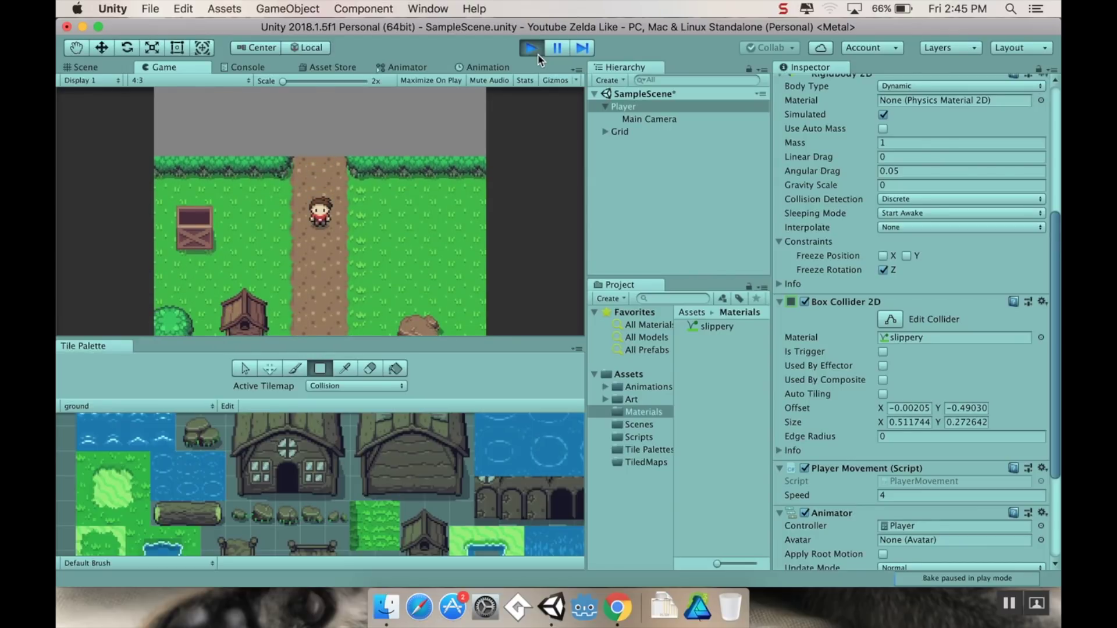
click(534, 51)
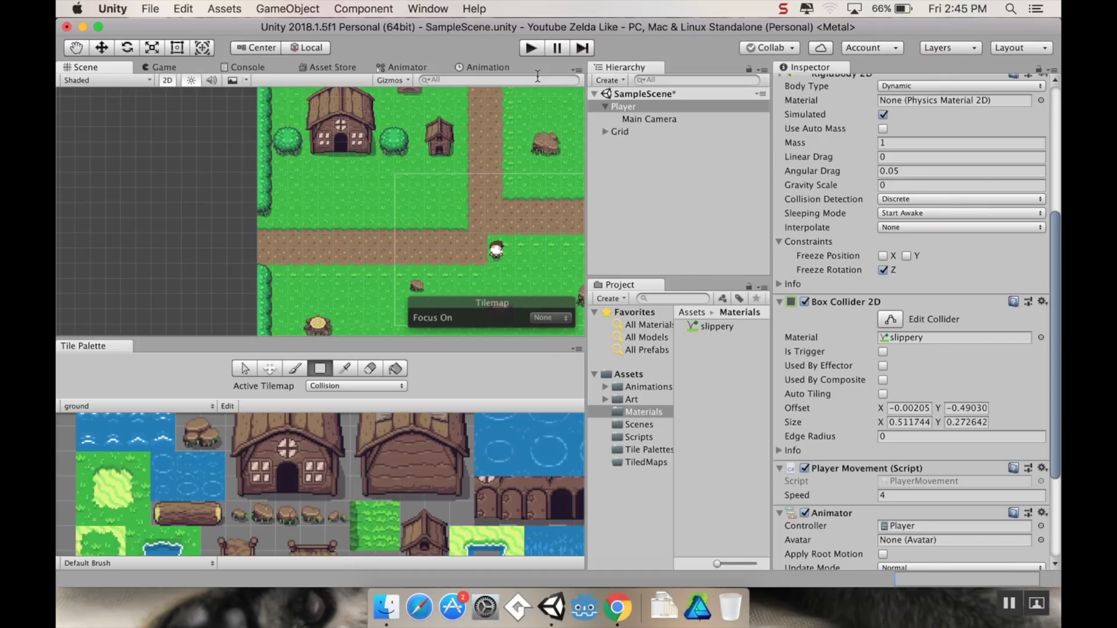